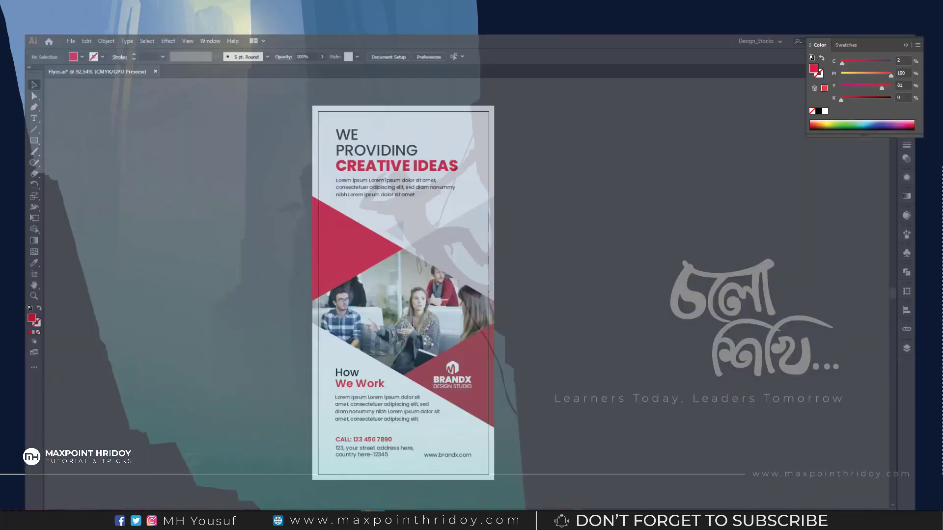
mouse_move(354, 510)
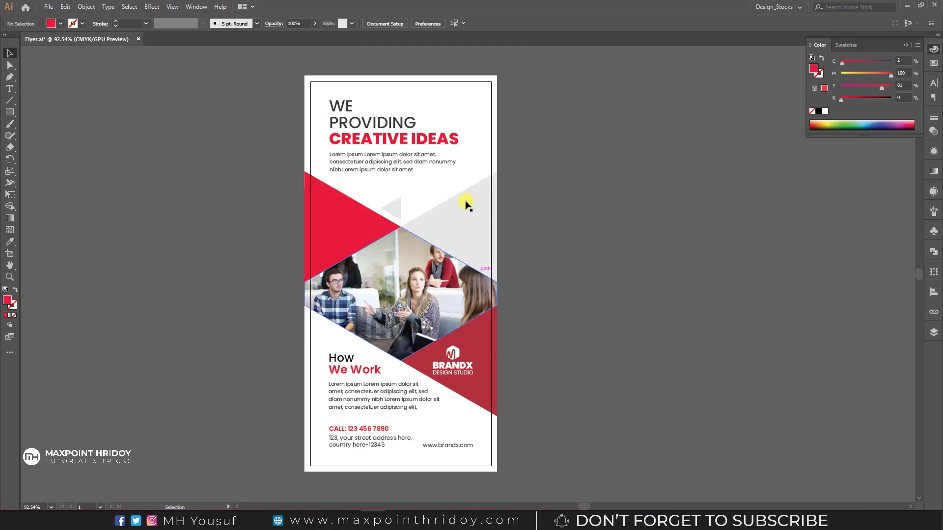
drag(558, 211, 461, 213)
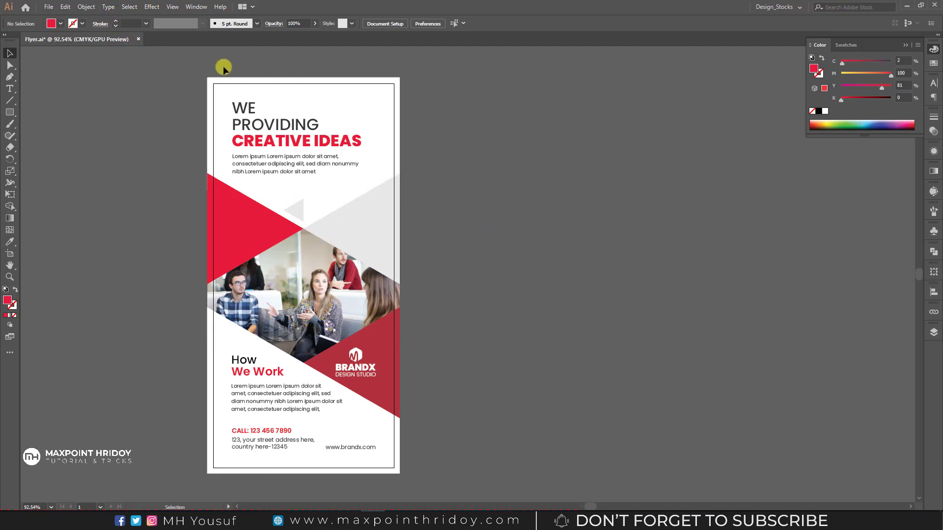
Step: Start a new document through the detailed settings, naming it DL Flyer with a single artboard
click(48, 8)
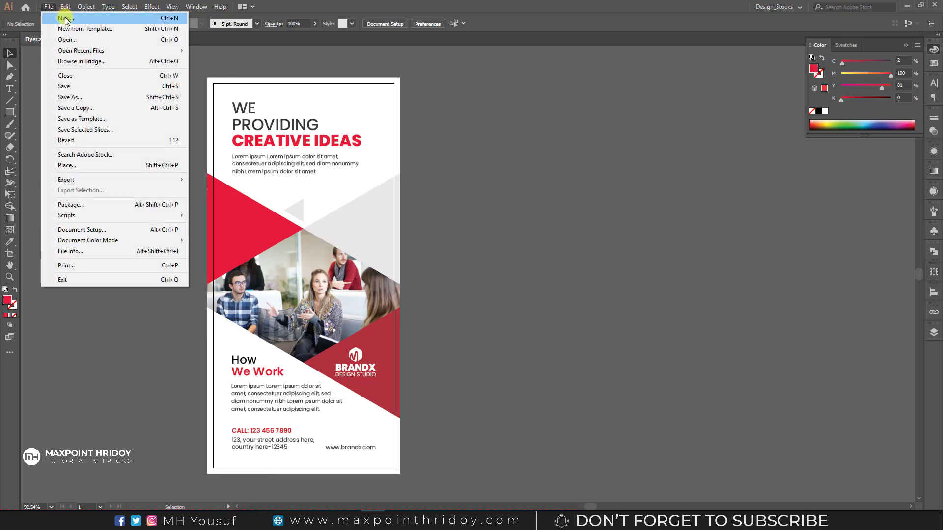
click(65, 19)
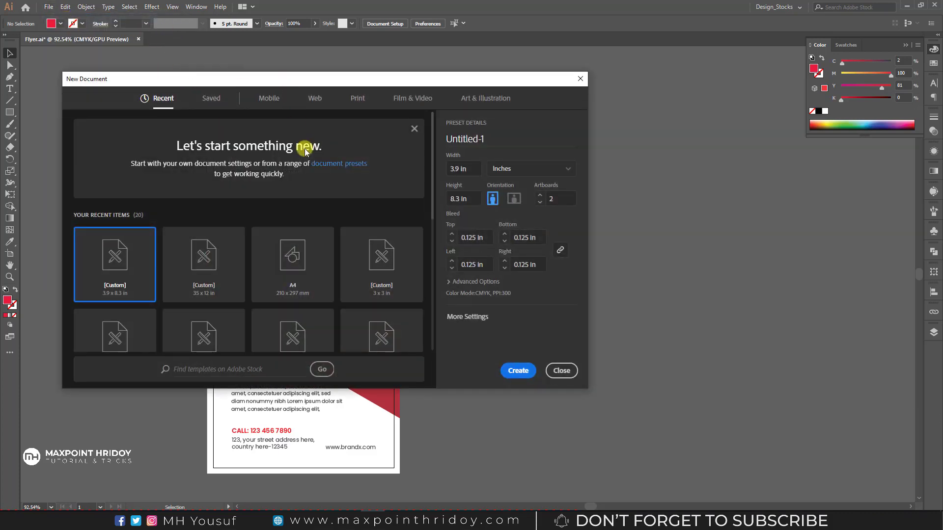
click(466, 316)
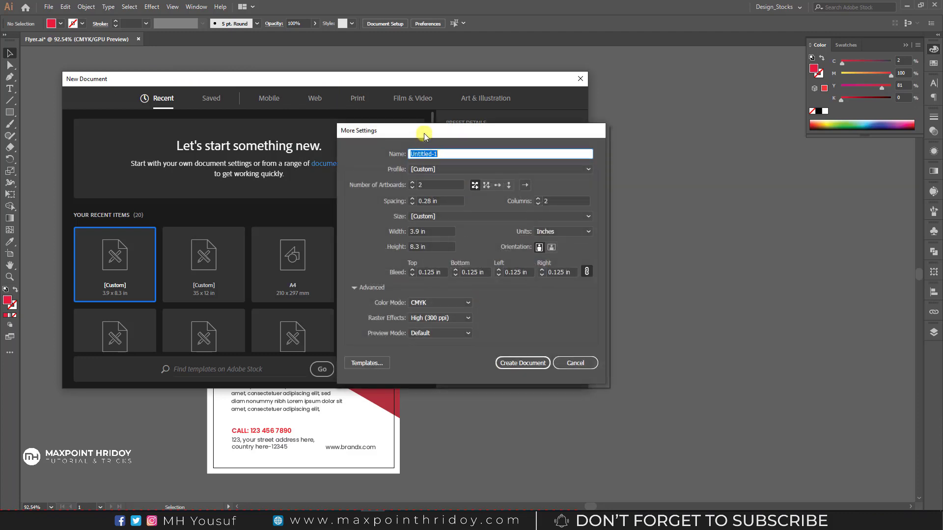
drag(425, 137, 272, 66)
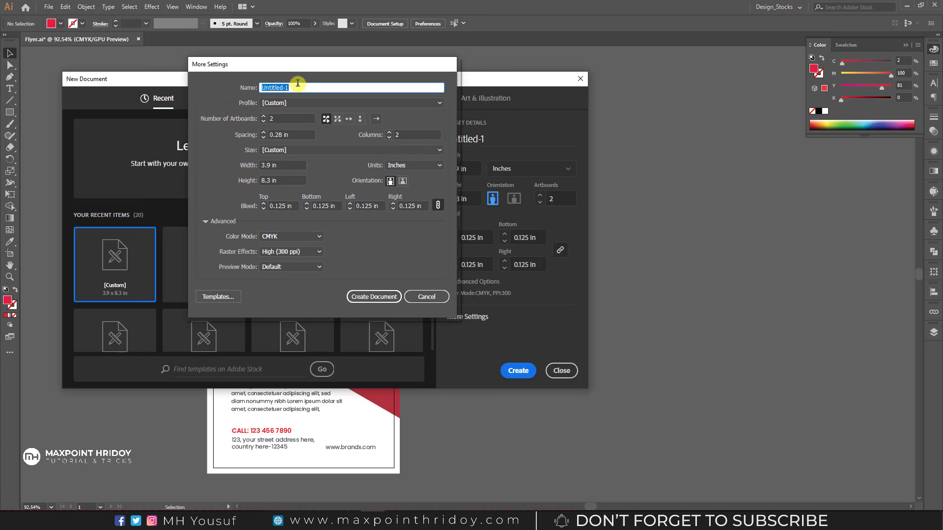
text(DL Flyer)
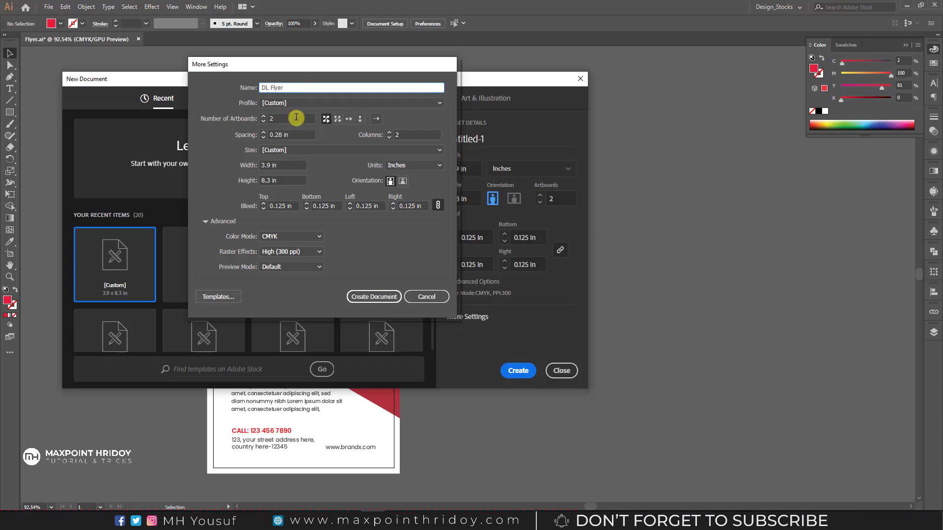
click(264, 121)
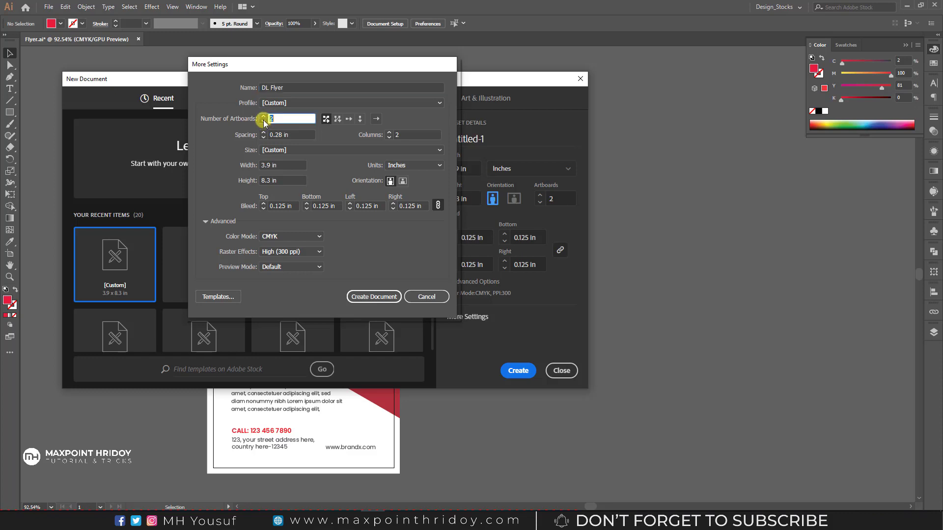
Step: Set the page size to 3.9 in wide by 8.3 in high and create the document
click(289, 165)
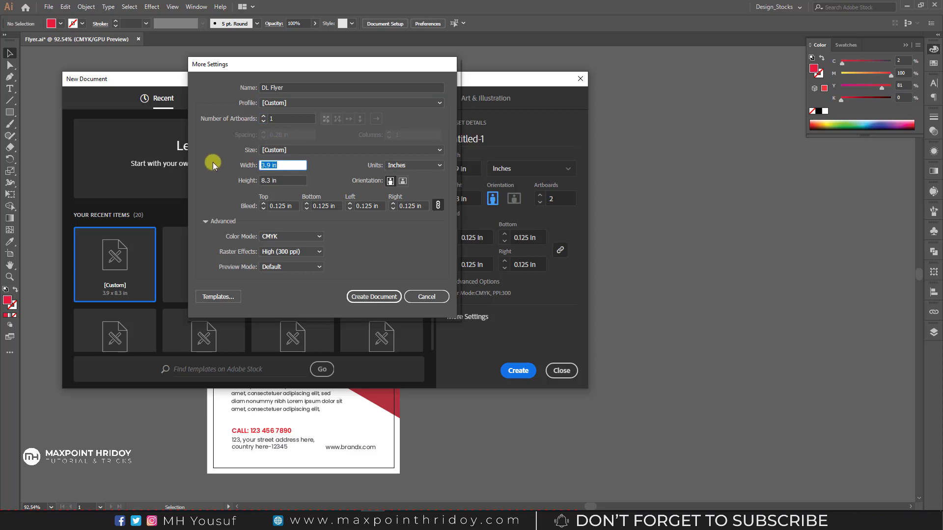
text(3.9)
key(Tab)
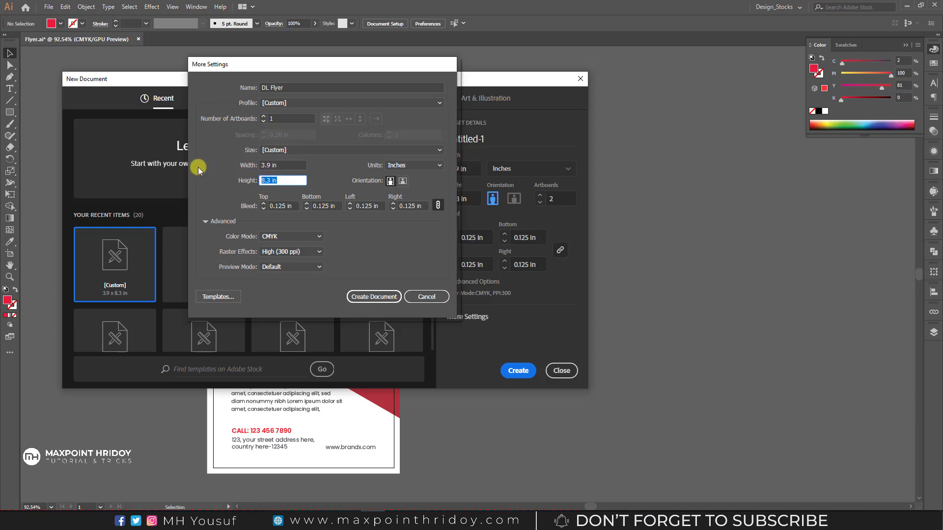
text(8)
key(Tab)
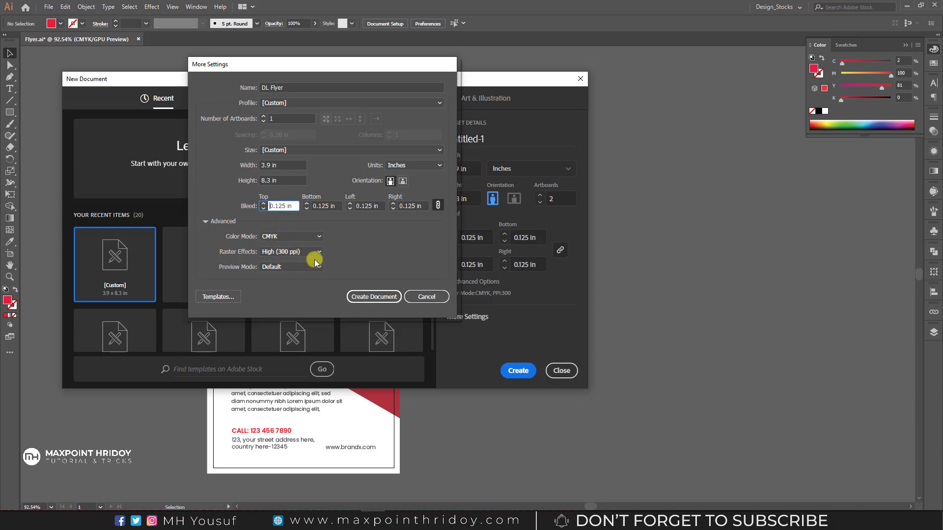
click(366, 299)
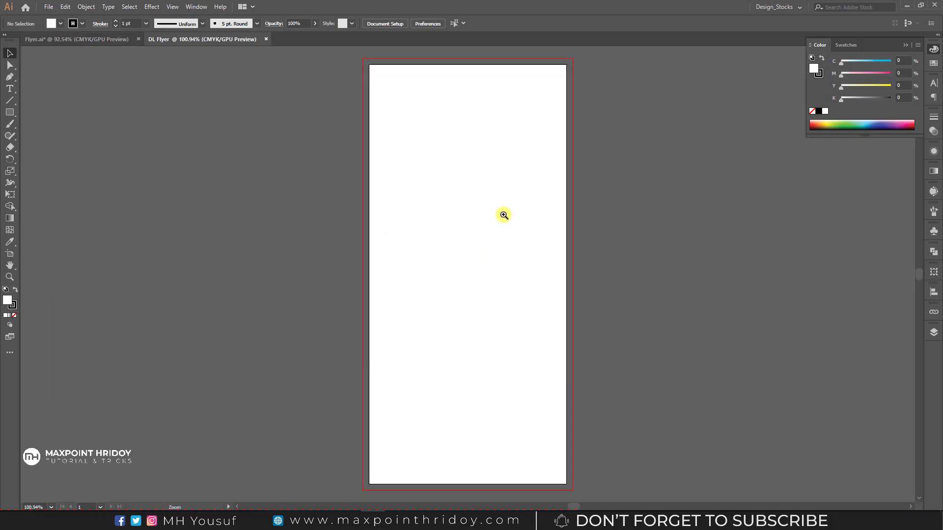
Step: Try to duplicate the artboard beside the original, and undo the copy
scroll(503, 215, down, 2)
drag(521, 222, 401, 219)
scroll(403, 217, up, 1)
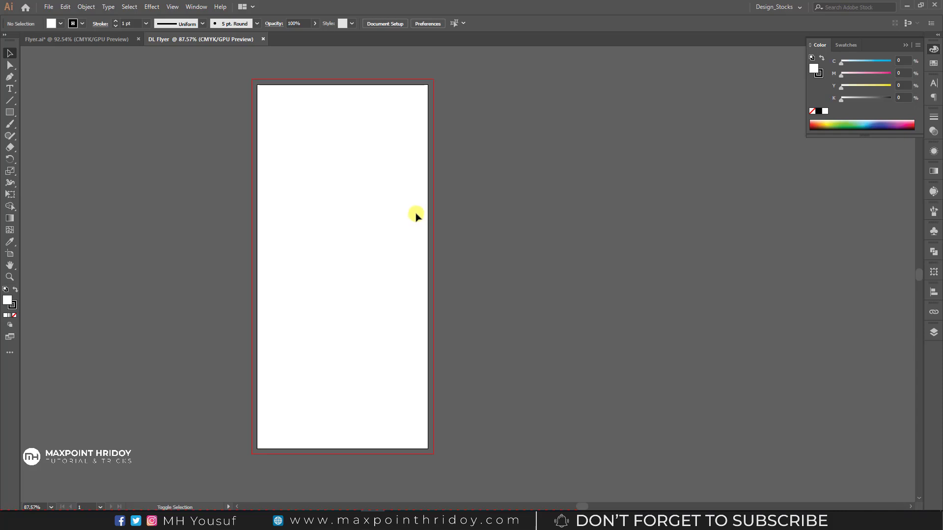
key(shift+o)
alt+drag(339, 164, 556, 170)
key(ctrl+z)
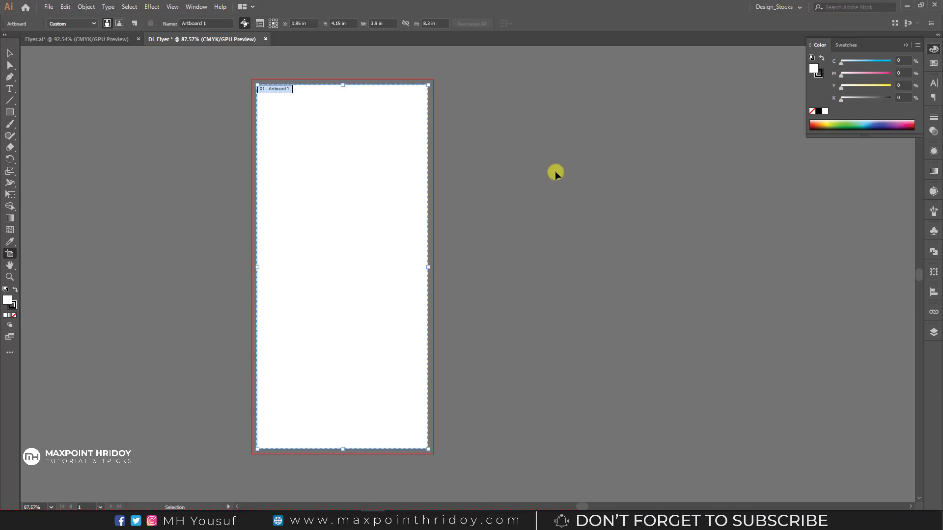
click(10, 53)
Step: Draw a 3.9 by 8.3 in rectangle covering the whole artboard and fill it with 50% yellow
drag(345, 115, 372, 111)
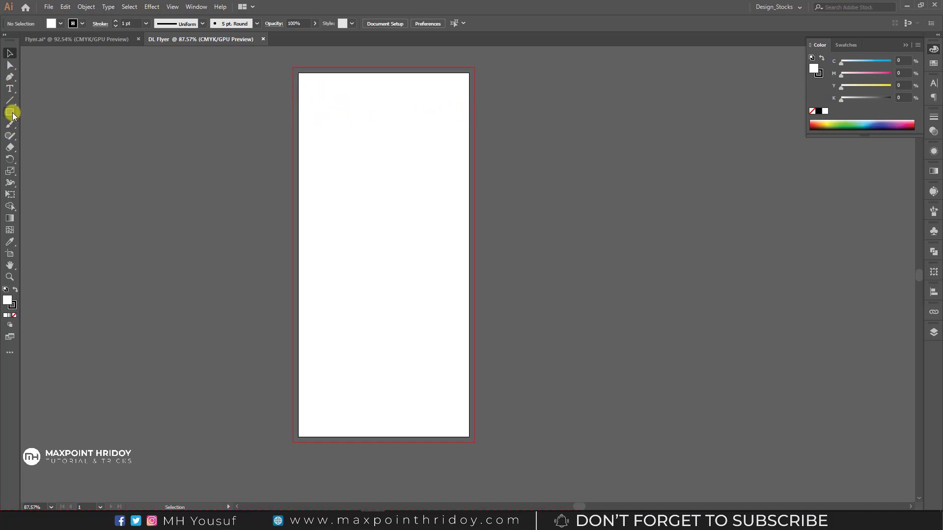
drag(12, 114, 52, 112)
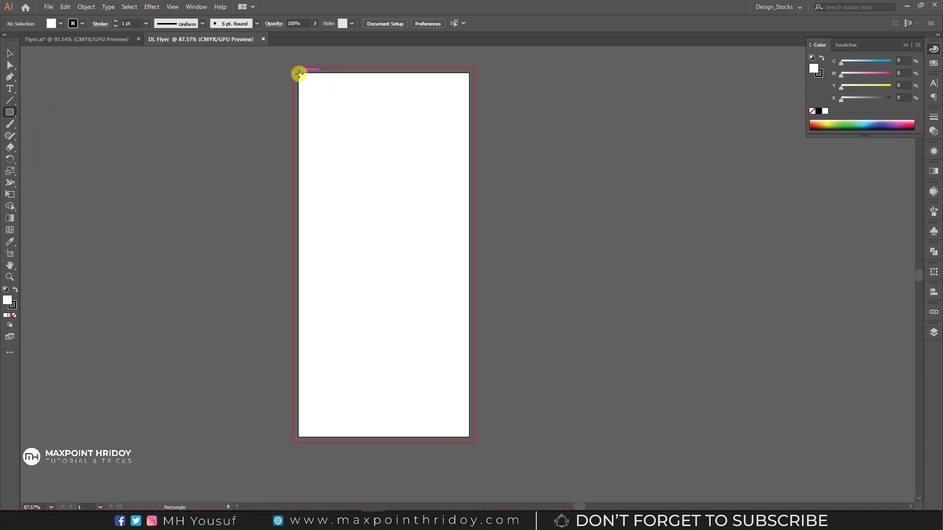
drag(299, 73, 469, 438)
drag(841, 86, 865, 88)
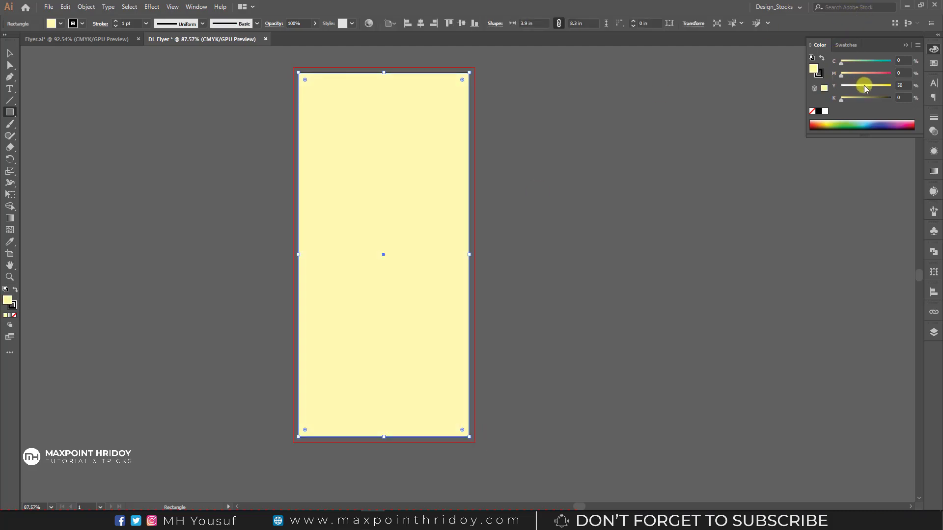
Step: Offset the rectangle's path by -0.4 in with mitered joins to make an inset copy
click(86, 7)
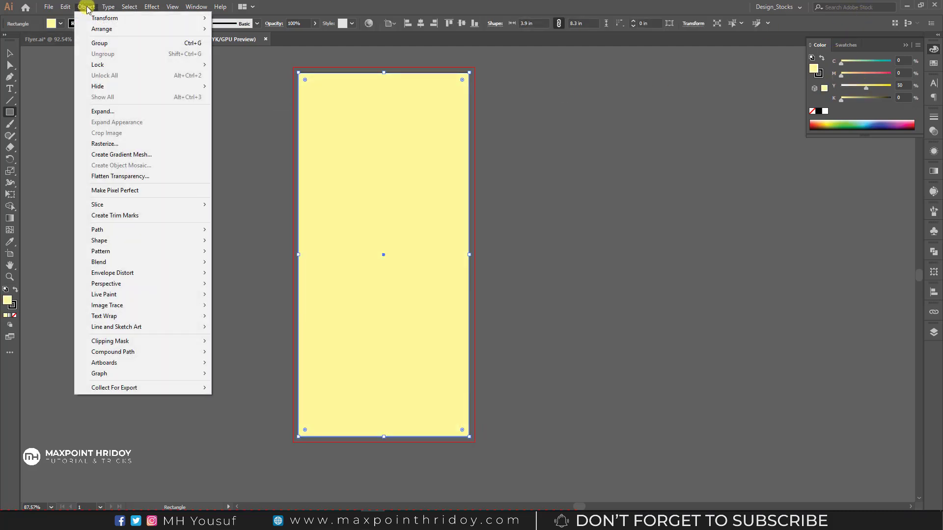
mouse_move(123, 230)
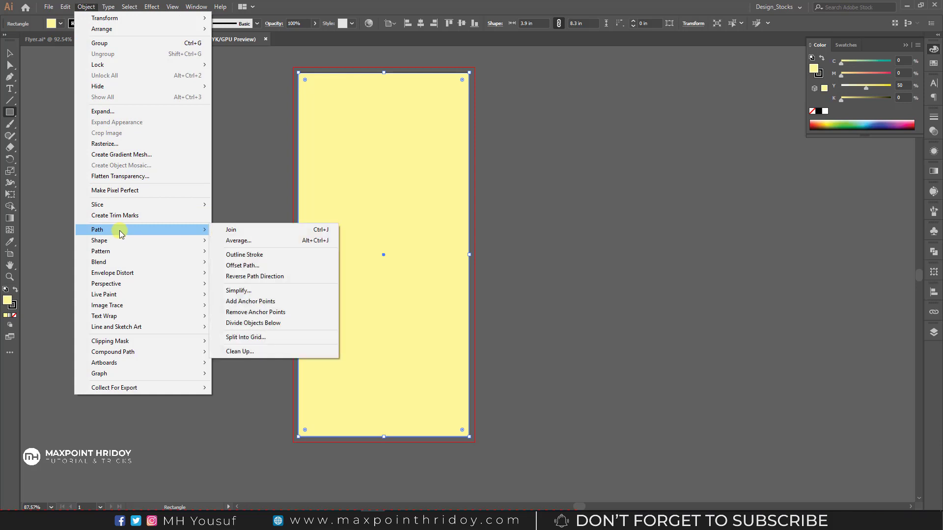
click(242, 265)
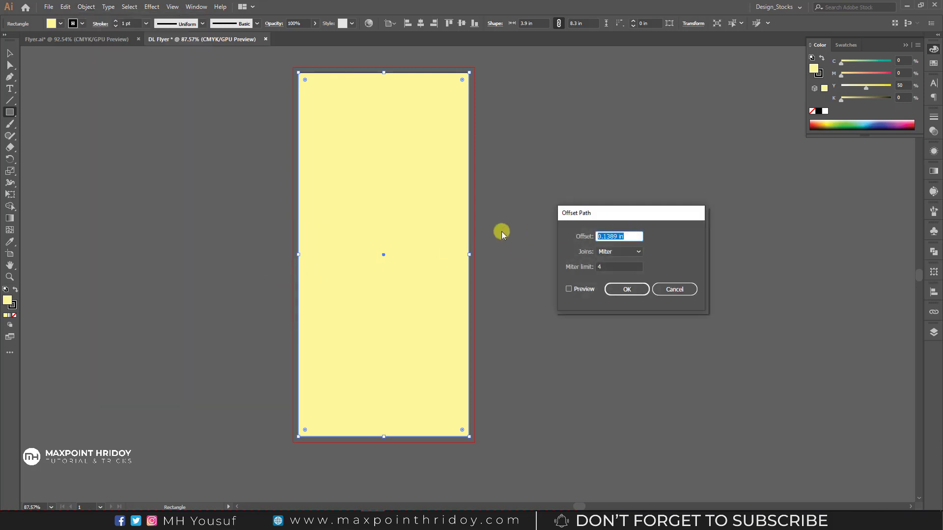
text(-.4)
click(585, 289)
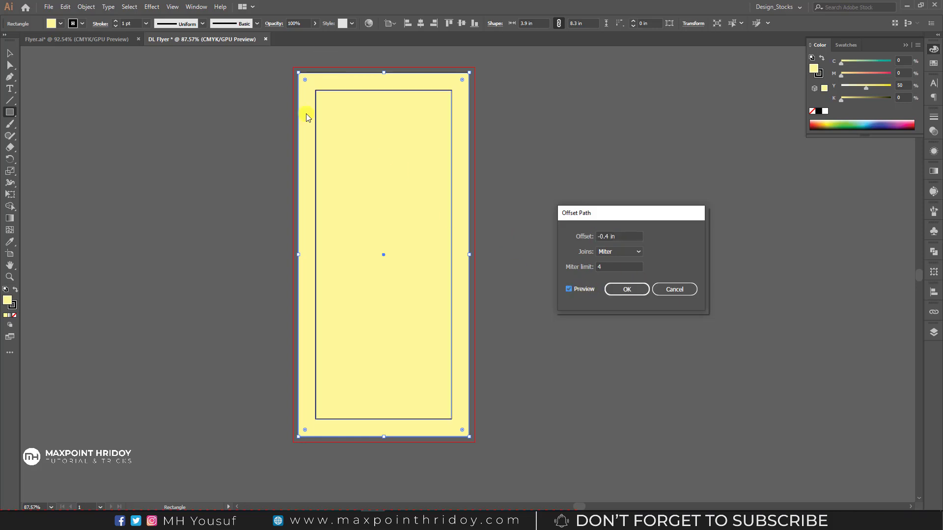
key(Return)
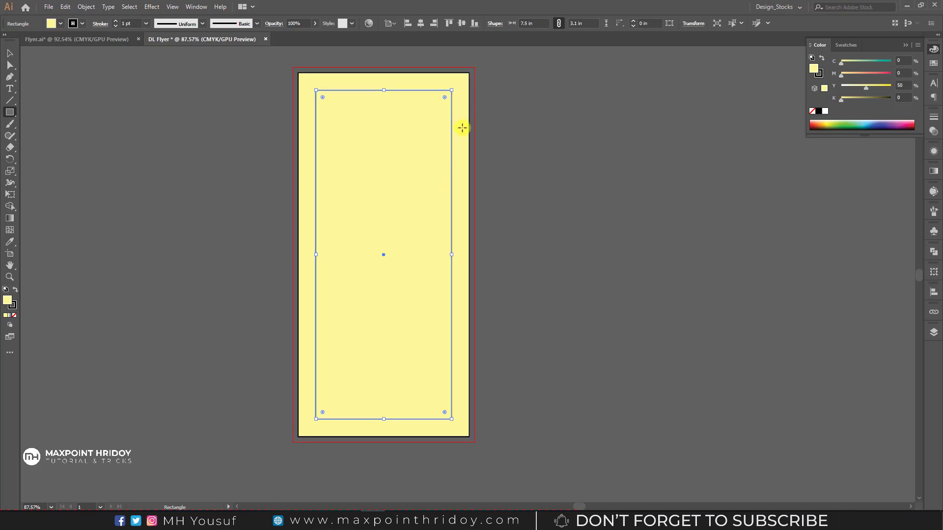
Step: Convert the inset rectangle into a margin guide and delete the full-size yellow rectangle
key(v)
drag(422, 161, 685, 174)
key(Delete)
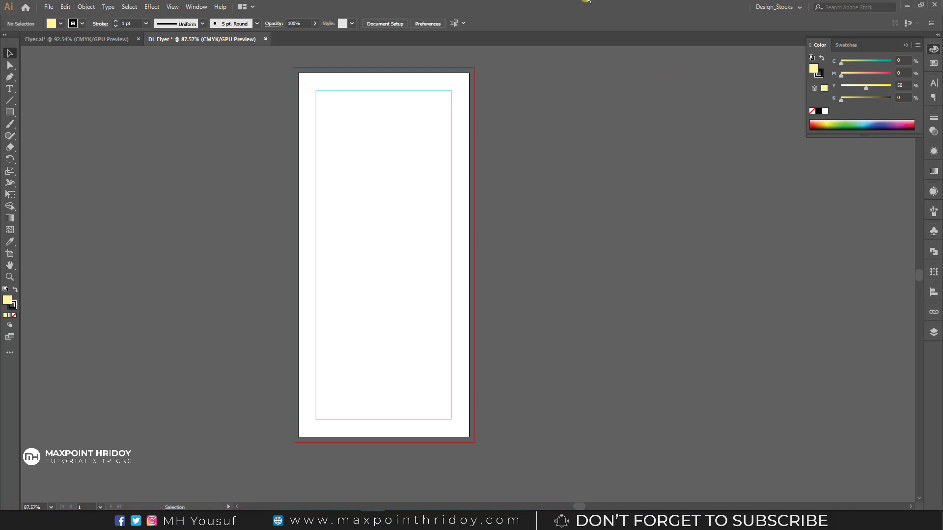
drag(291, 293, 286, 295)
drag(469, 207, 350, 288)
drag(417, 221, 404, 229)
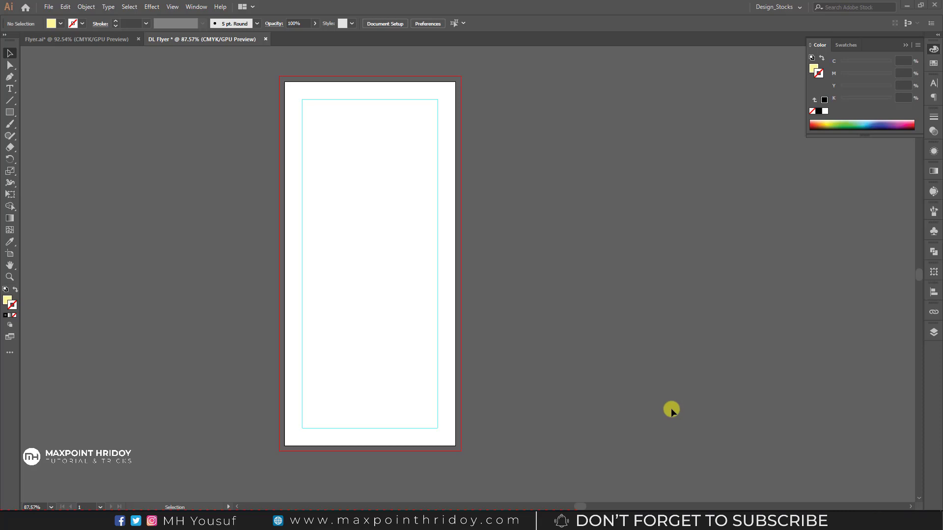
Step: Check the reference design in Flyer.ai and draw a rectangle about 9.19 by 1.89 in across the DL Flyer artboard
click(90, 40)
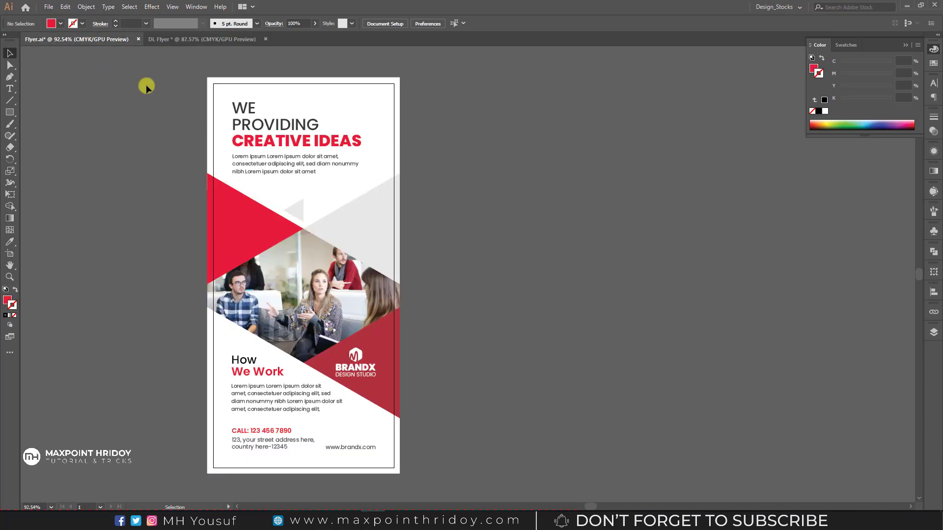
click(194, 41)
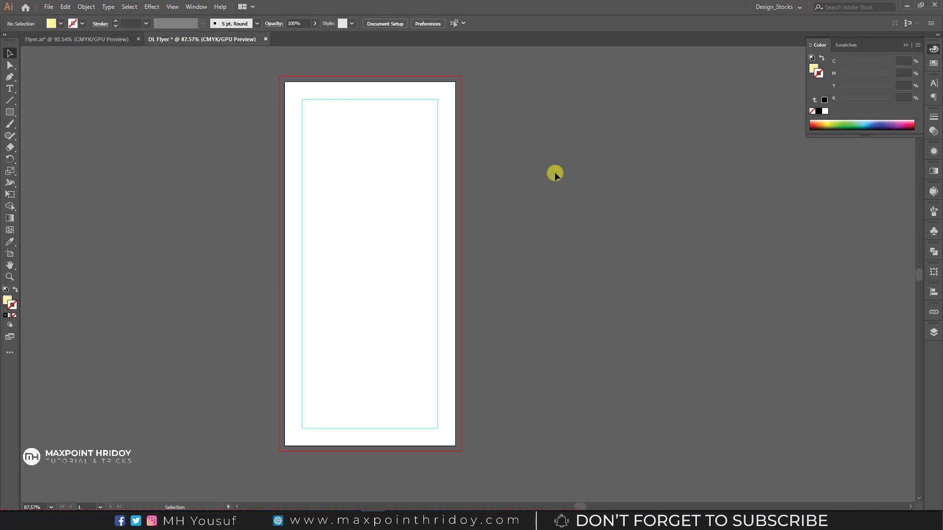
drag(8, 113, 57, 111)
drag(181, 205, 585, 288)
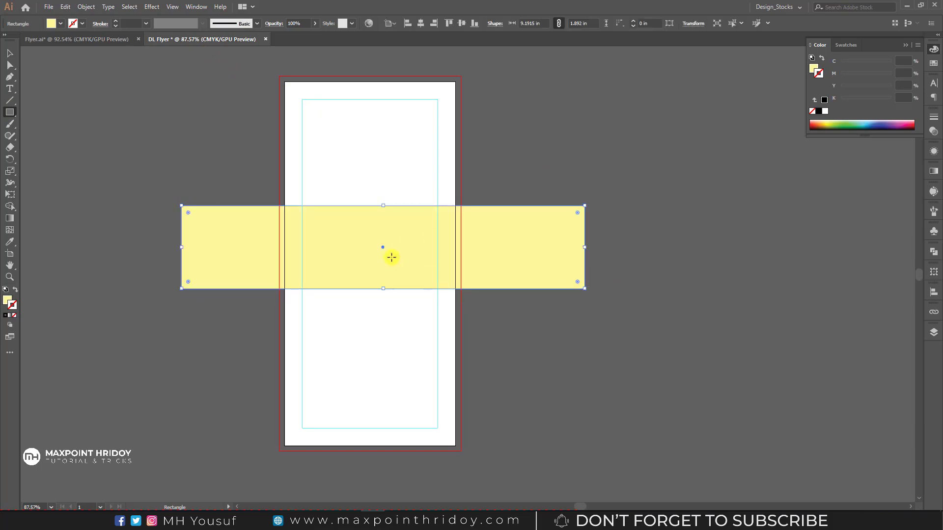
Step: Set the yellow rectangle's height to 2.5 in with its proportions constrained
click(598, 24)
text(2.5)
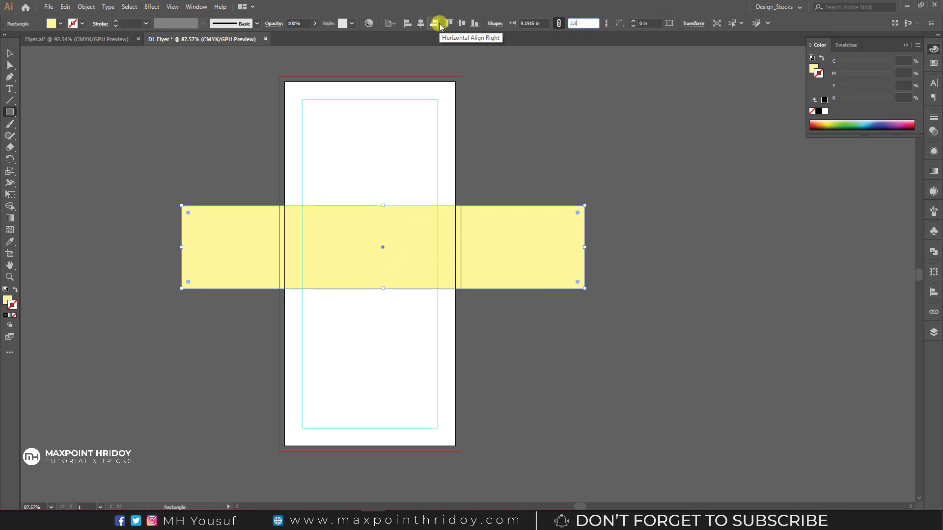
key(Return)
click(10, 53)
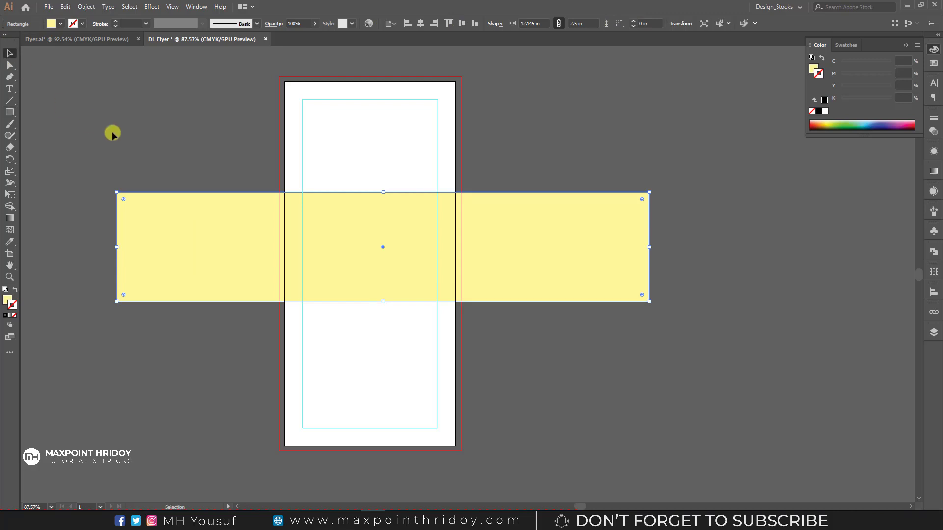
Step: Align the yellow rectangle to the artboard, centering it both horizontally and vertically
drag(136, 127, 224, 166)
drag(187, 141, 326, 337)
drag(514, 141, 585, 359)
click(391, 23)
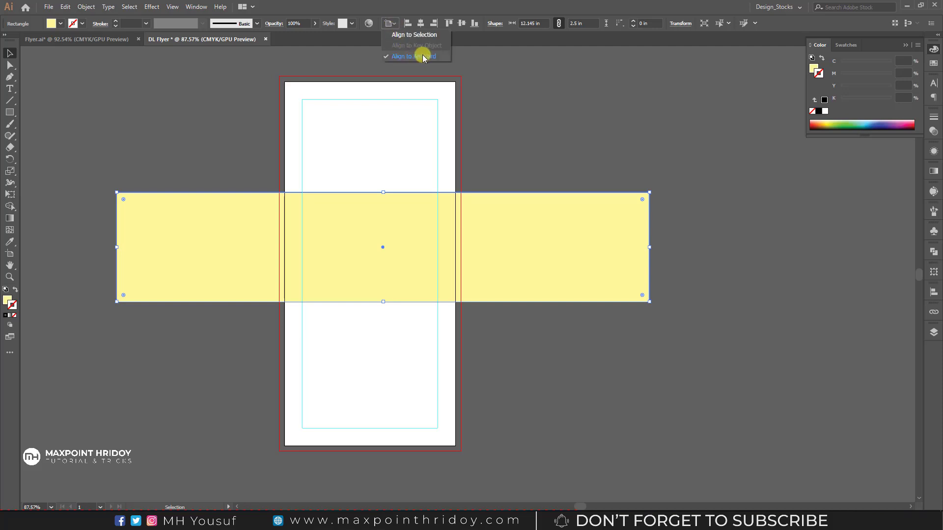
click(421, 56)
click(421, 24)
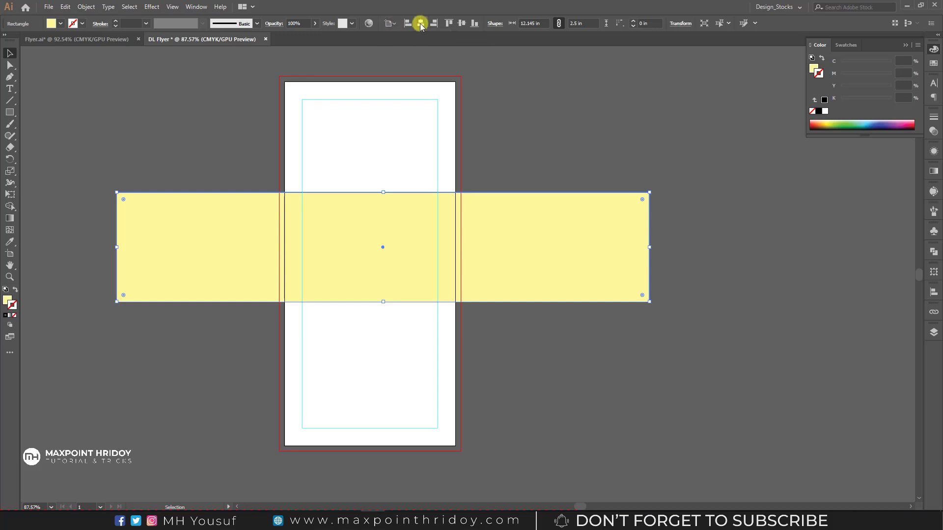
click(460, 24)
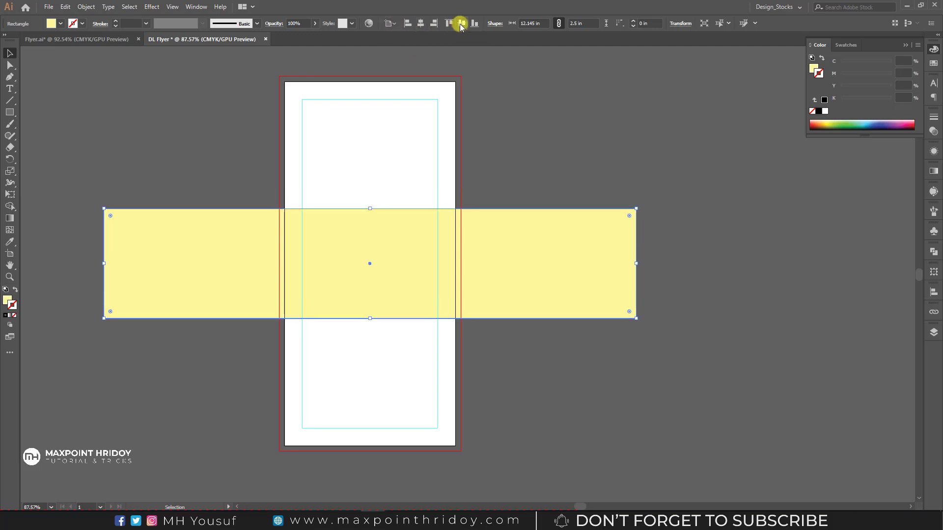
click(440, 169)
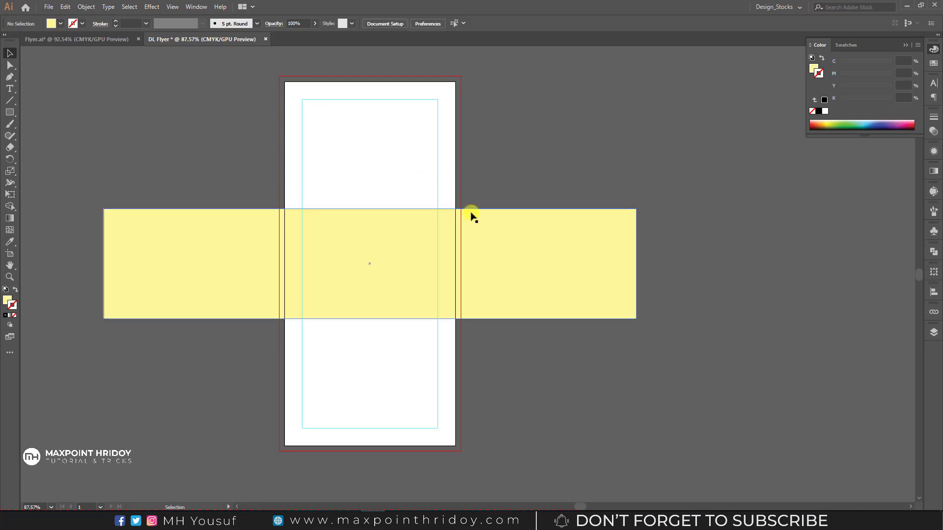
Step: Rotate the centered yellow rectangle by -25°
drag(628, 394, 627, 393)
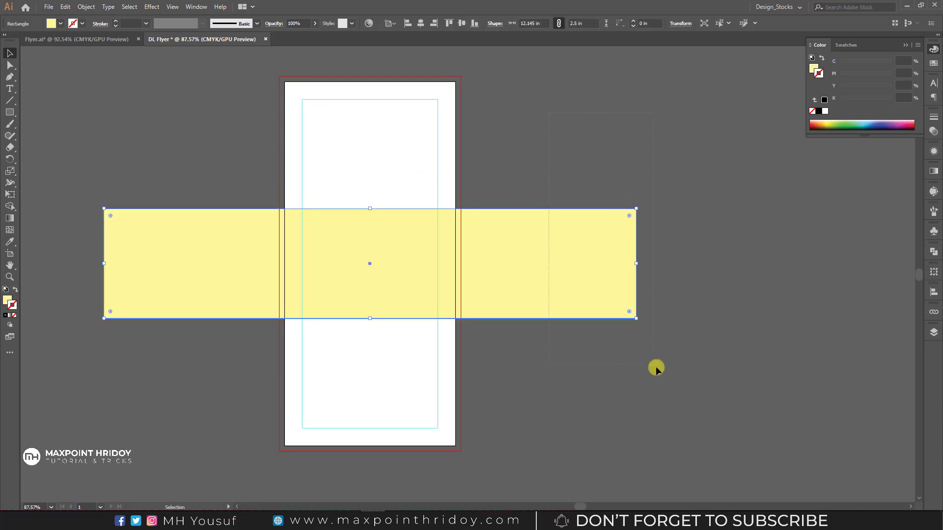
click(933, 272)
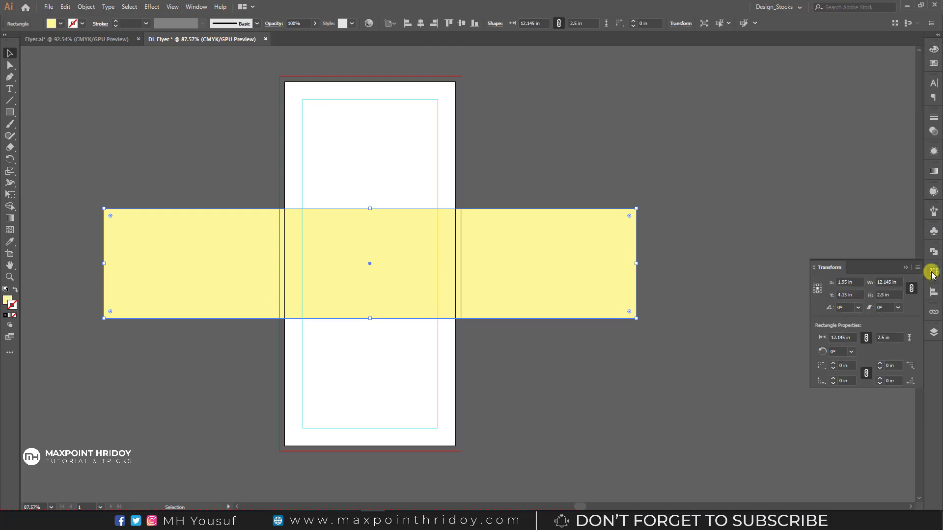
click(848, 308)
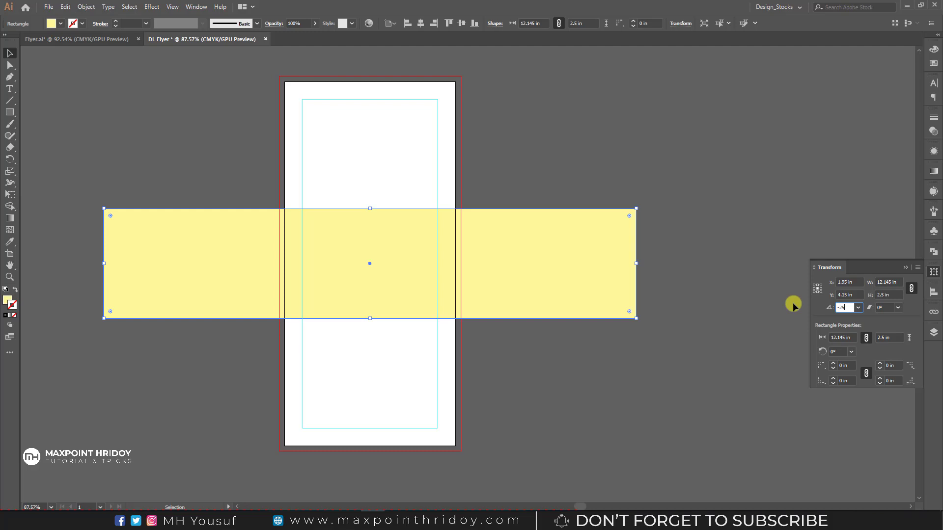
key(Return)
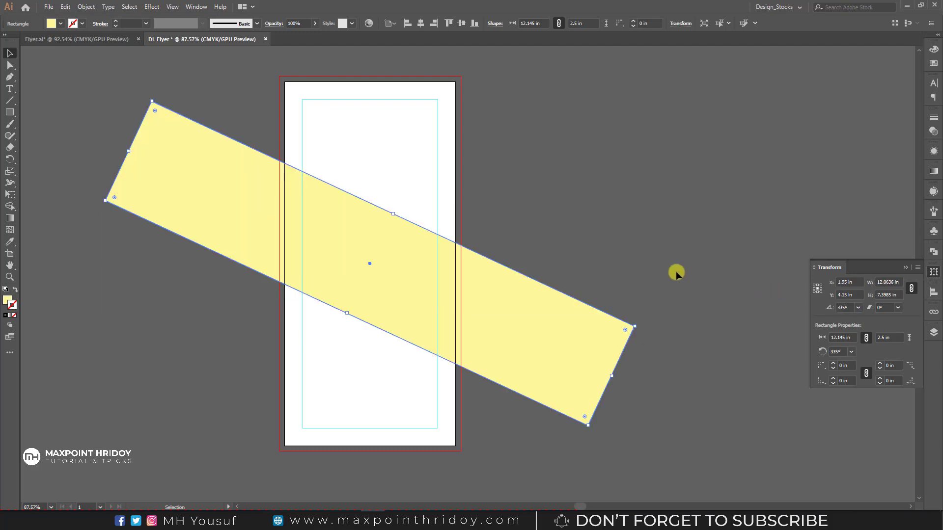
Step: Create a copy of the tilted yellow rectangle at a 25° rotation, crossing the original at the artboard's center
drag(574, 213, 503, 434)
key(a)
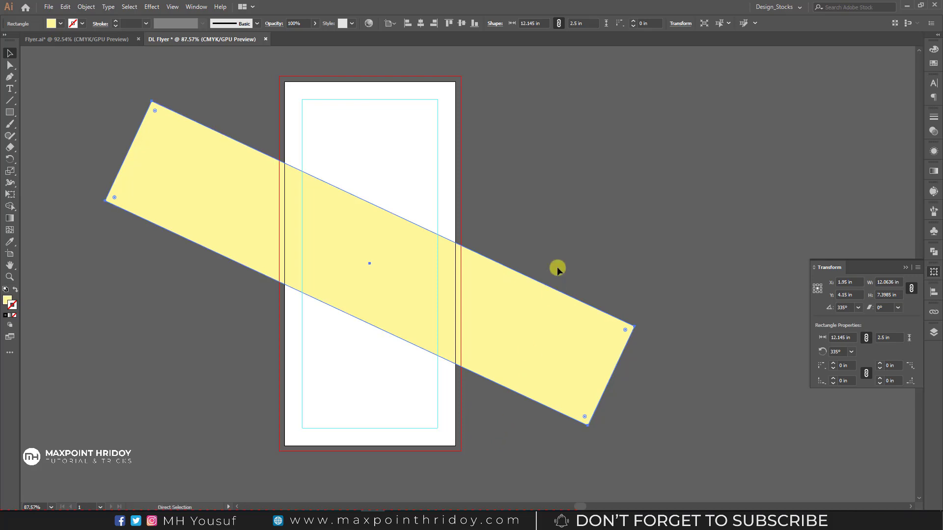
key(v)
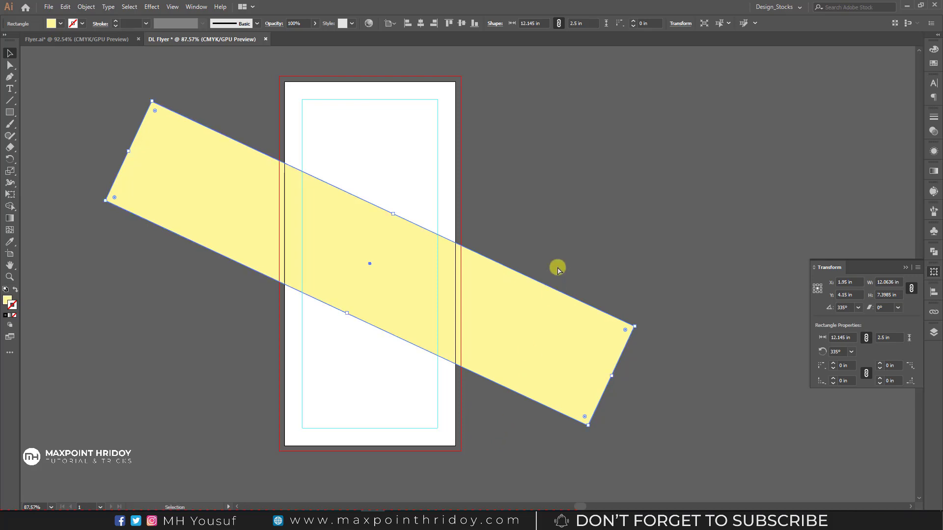
click(850, 308)
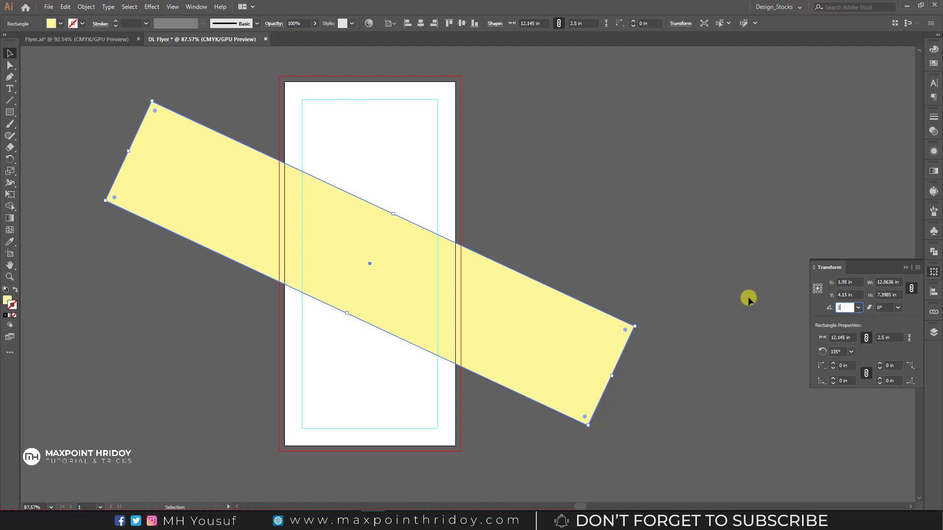
key(alt+Return)
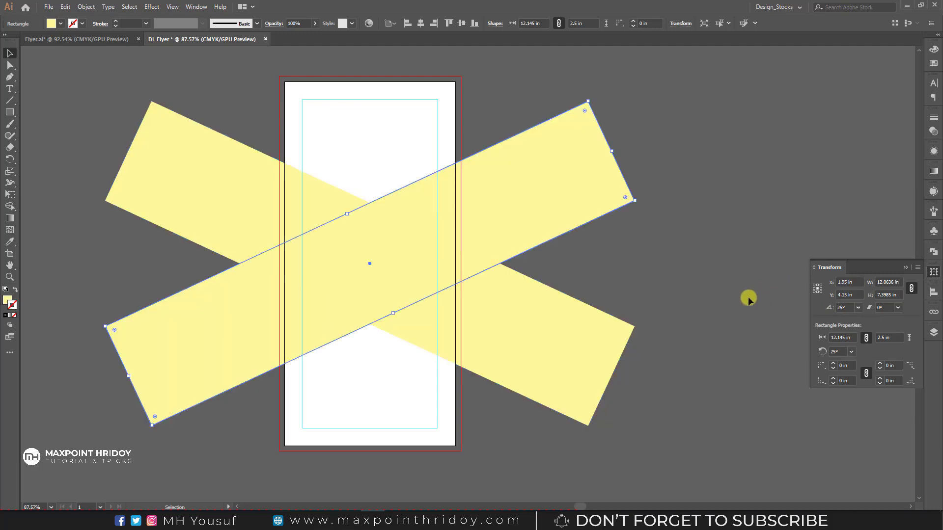
Step: Draw a 4.15 by 8.55 in rectangle over the full bleed area and fill it with white
drag(706, 146, 293, 340)
click(225, 107)
click(11, 111)
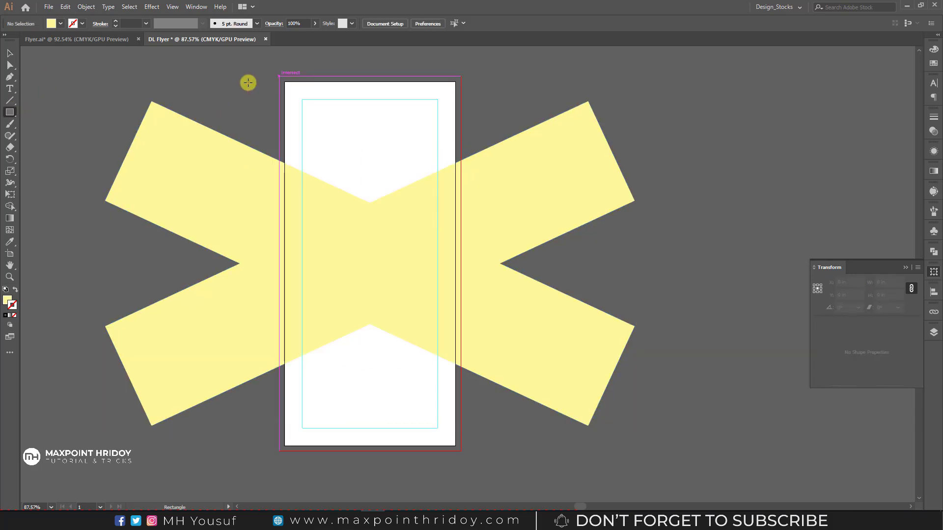
drag(280, 75, 458, 450)
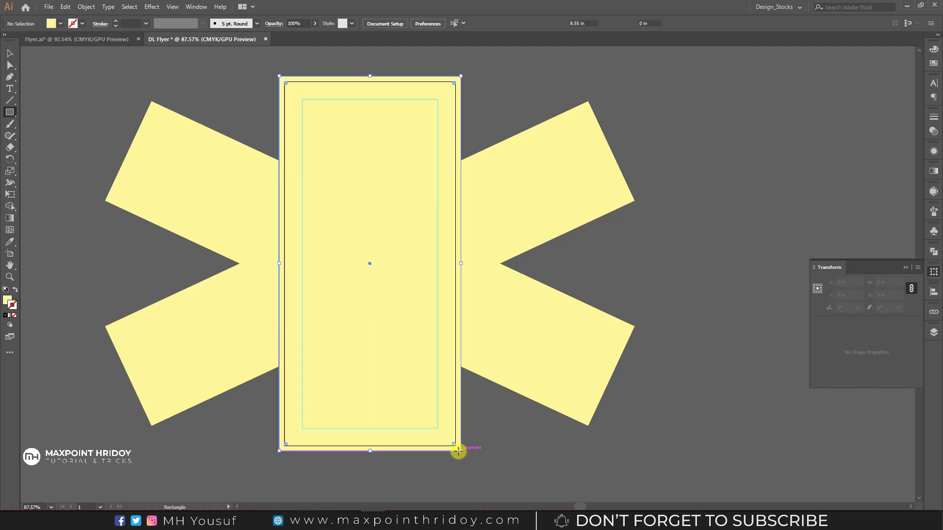
click(934, 49)
click(813, 68)
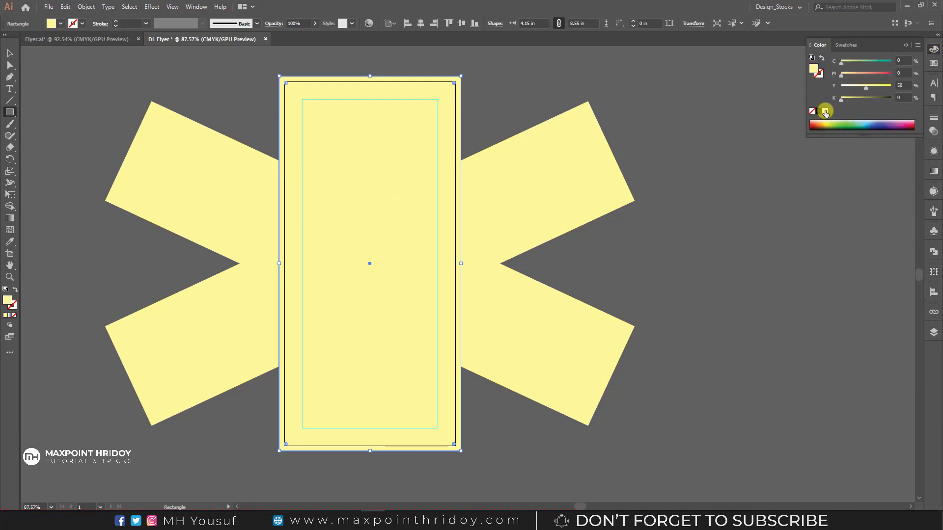
click(825, 111)
click(8, 54)
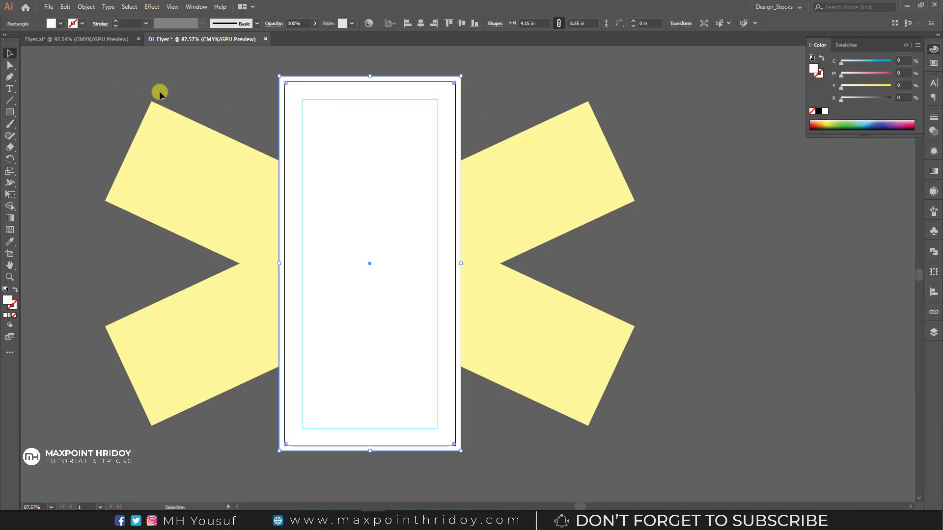
Step: Divide the white rectangle and both crossed yellow rectangles with Pathfinder, and ungroup the resulting pieces
drag(188, 78, 589, 419)
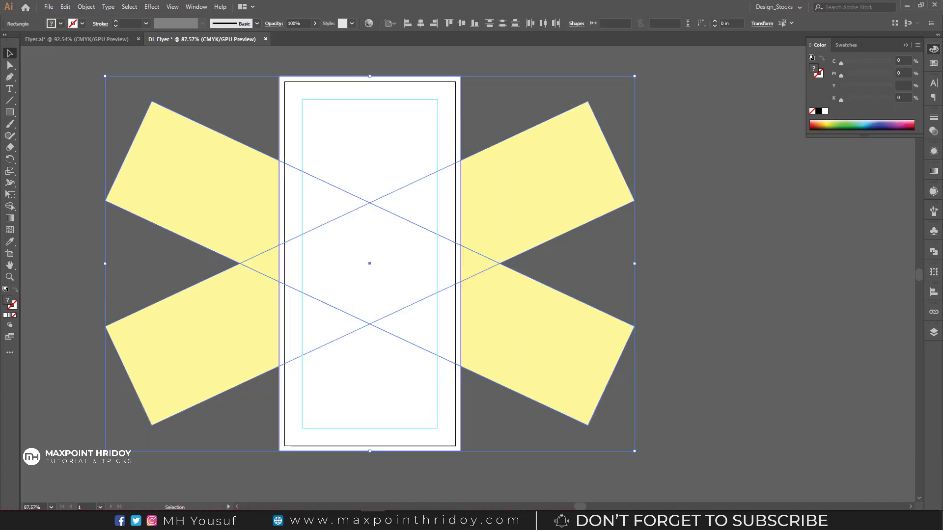
click(933, 252)
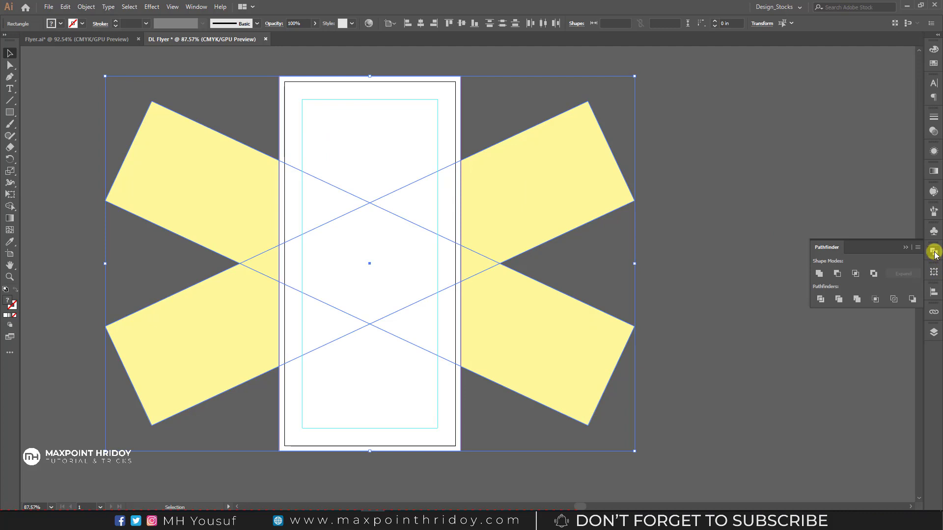
click(820, 300)
right_click(479, 188)
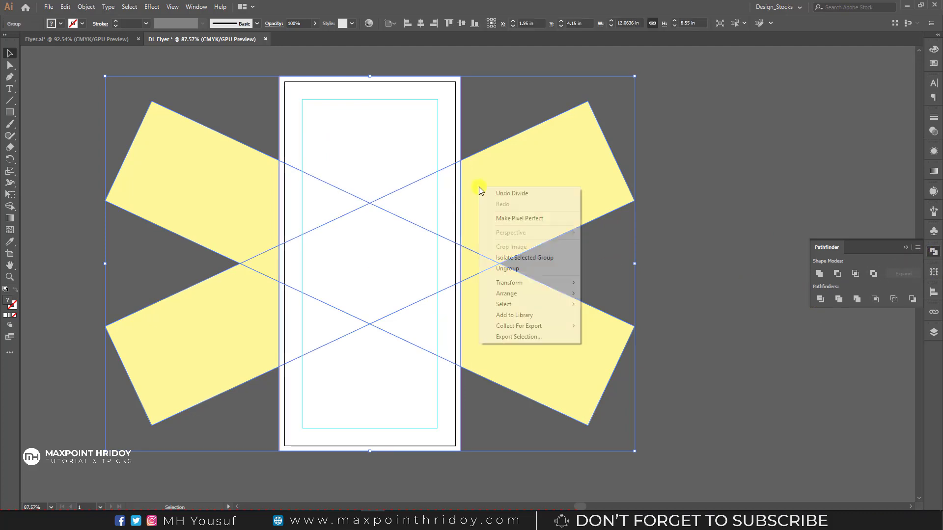
click(517, 273)
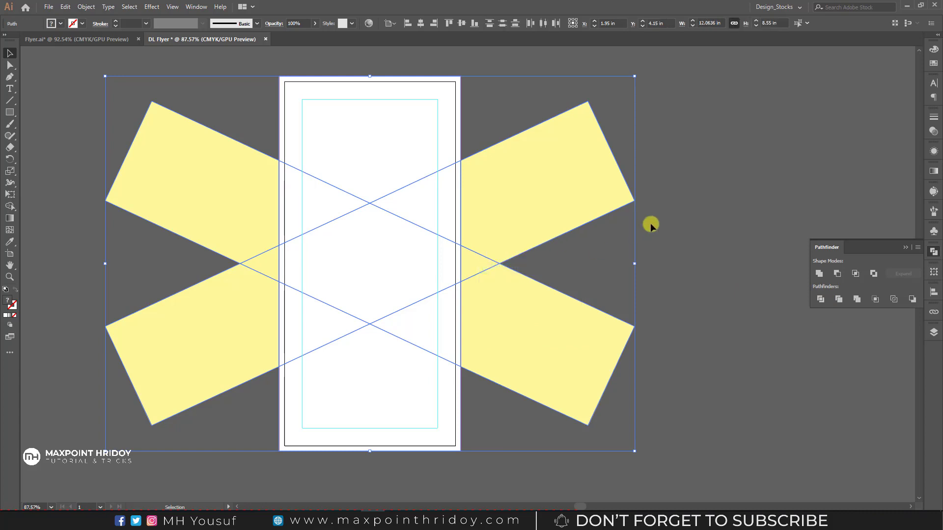
Step: Delete the yellow pieces that extend beyond the bleed on both sides of the artboard
click(687, 157)
drag(688, 158, 482, 421)
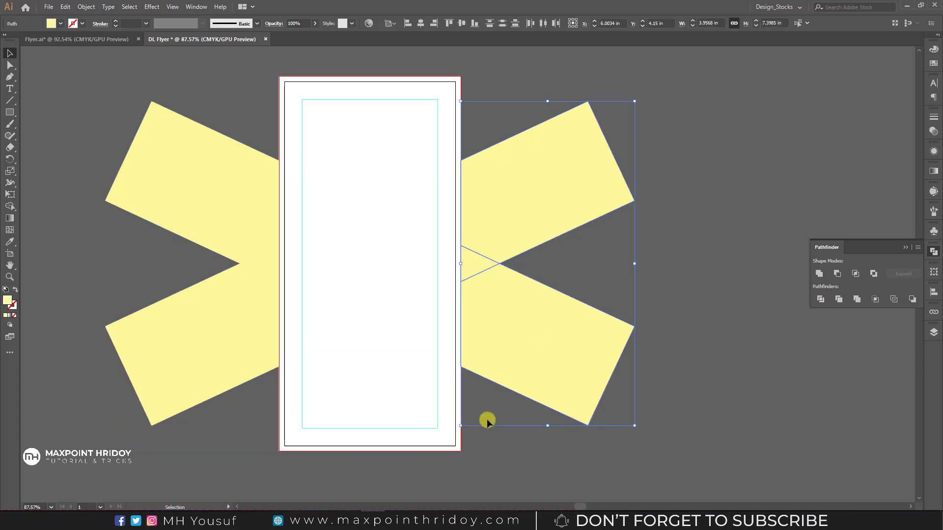
key(Delete)
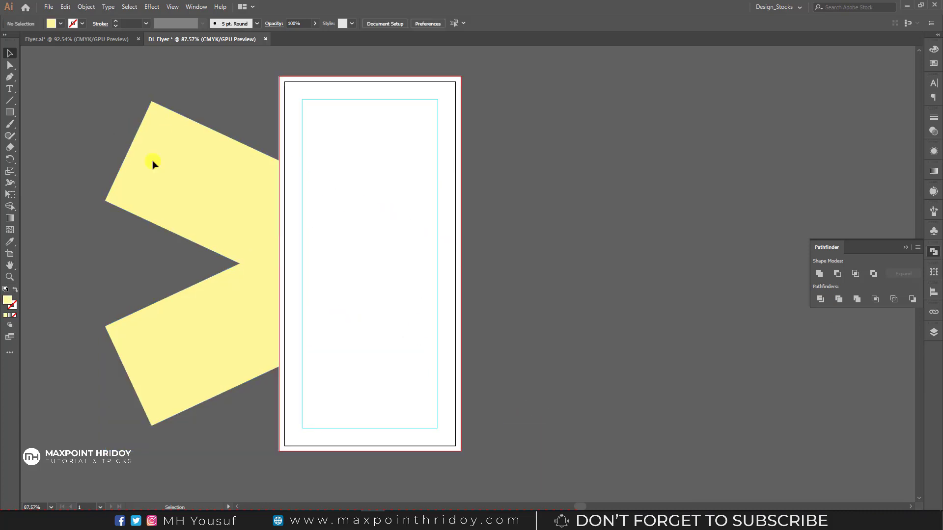
drag(102, 114, 261, 384)
key(Delete)
Step: Fill the central hexagon and the four side triangles with gray at 18% K
click(322, 103)
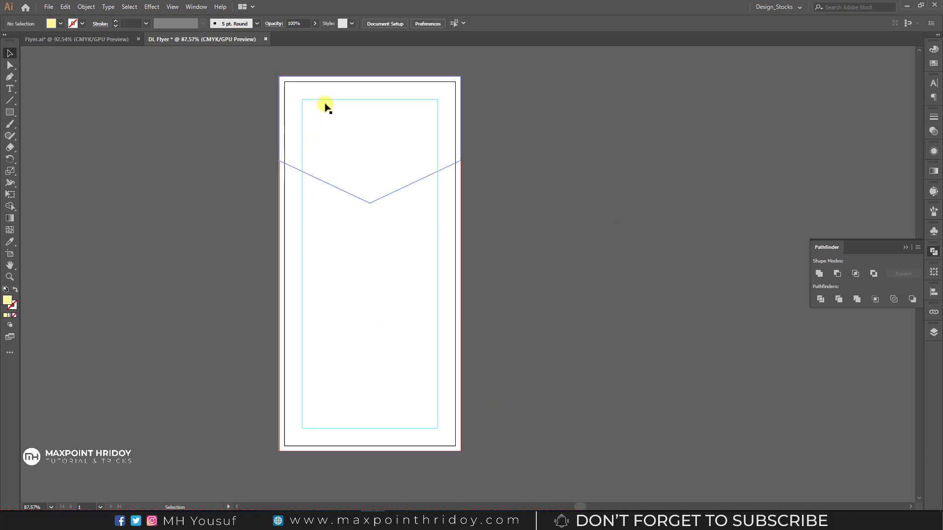
click(326, 215)
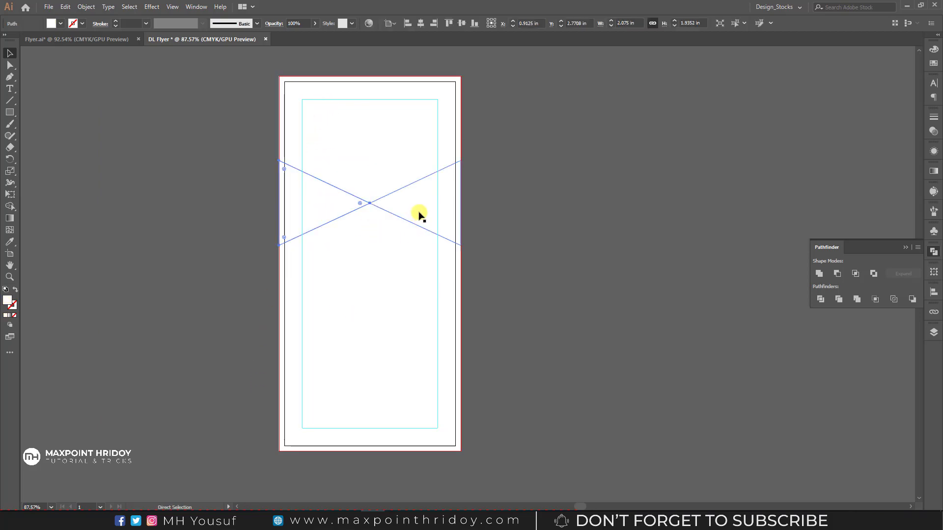
key(ctrl+y)
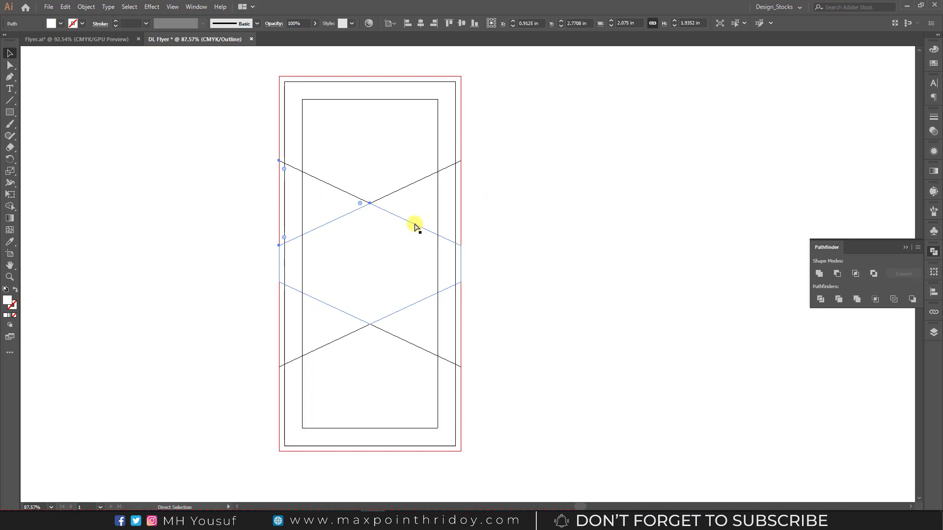
key(ctrl+y)
click(381, 111)
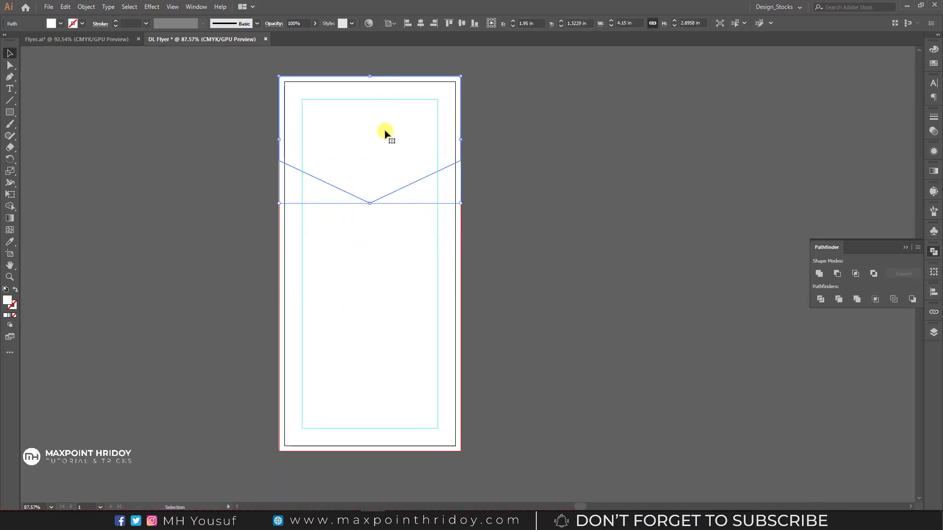
click(322, 327)
shift+click(326, 253)
shift+click(448, 225)
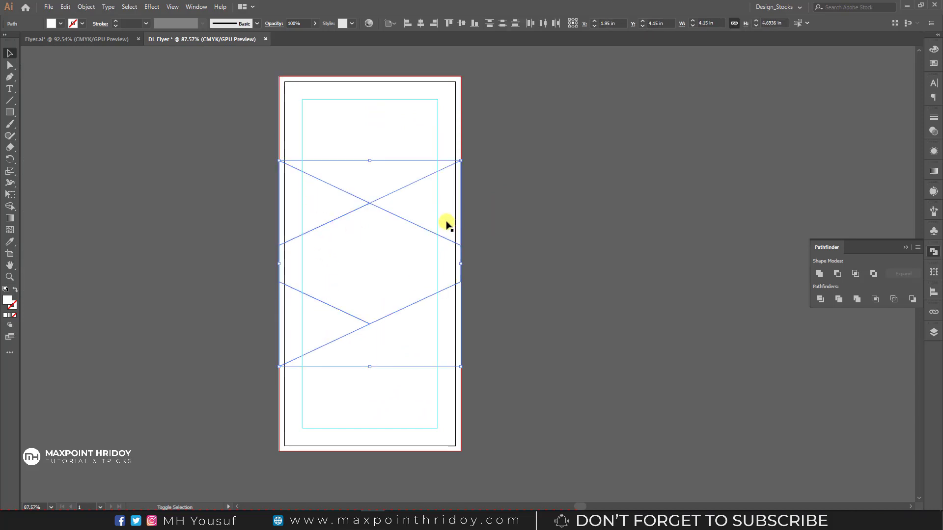
shift+click(432, 316)
click(933, 51)
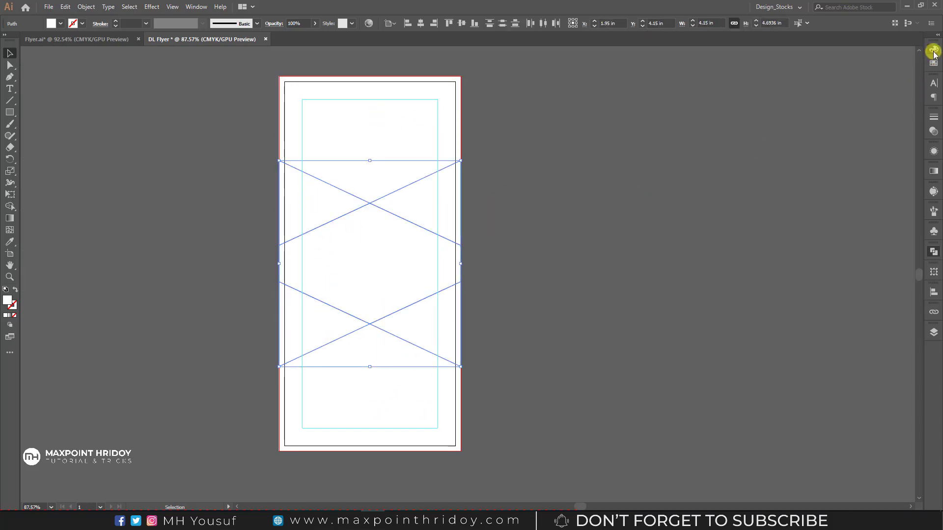
click(849, 62)
click(617, 218)
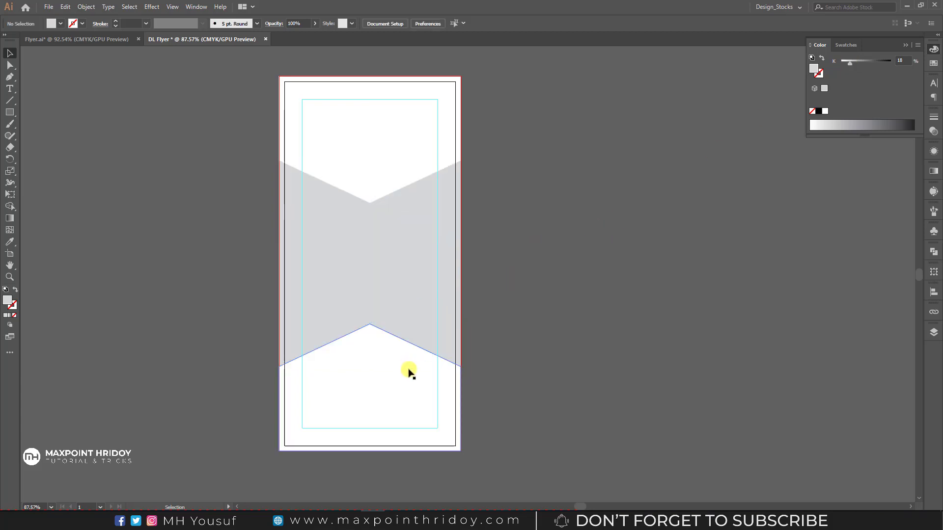
Step: Unite the lower-left gray triangle with the white bottom shape into one gray shape
click(337, 323)
shift+click(383, 396)
drag(383, 397, 187, 423)
key(ctrl+z)
click(931, 257)
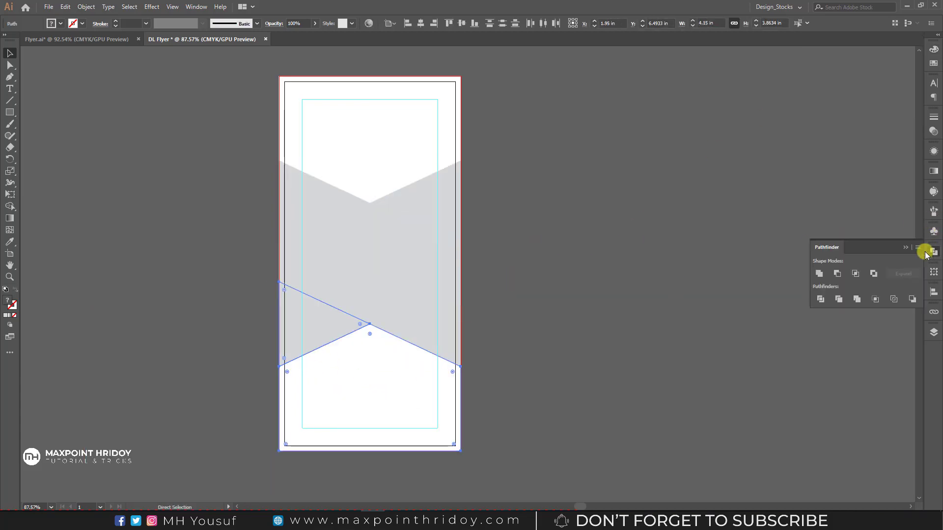
click(819, 273)
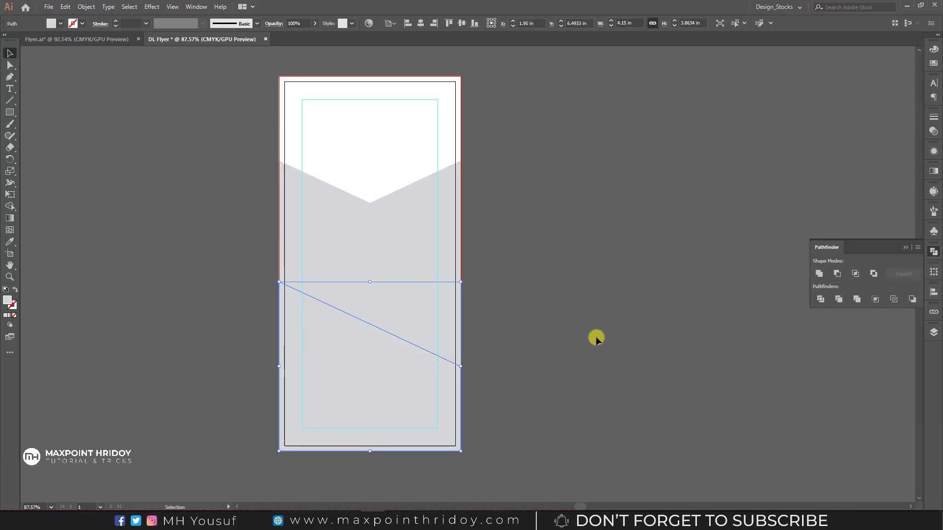
click(516, 319)
Step: Lighten the upper-right triangle by setting its fill to 10% K
click(310, 202)
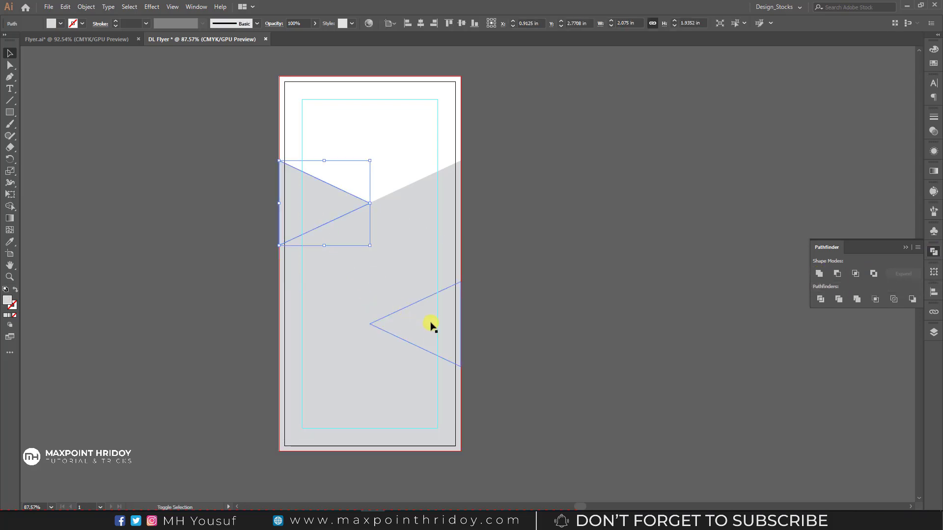
shift+click(431, 324)
click(368, 259)
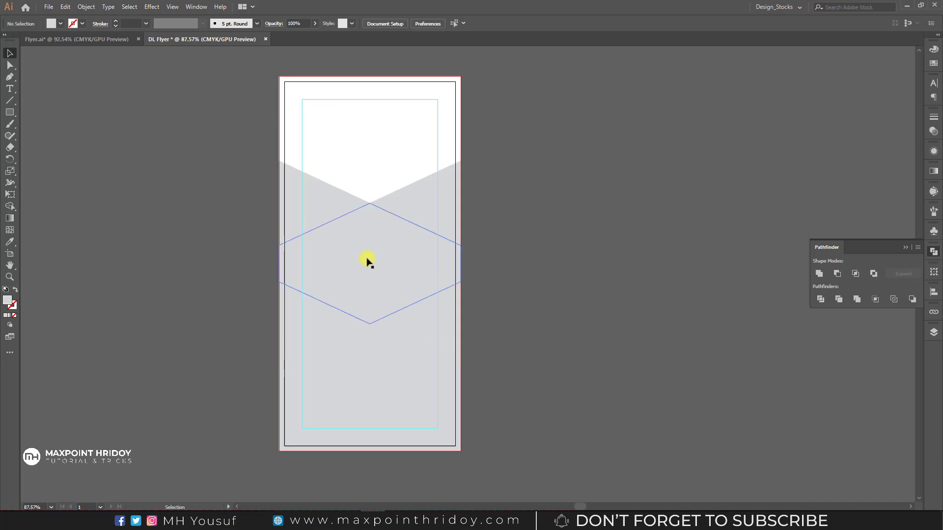
click(433, 185)
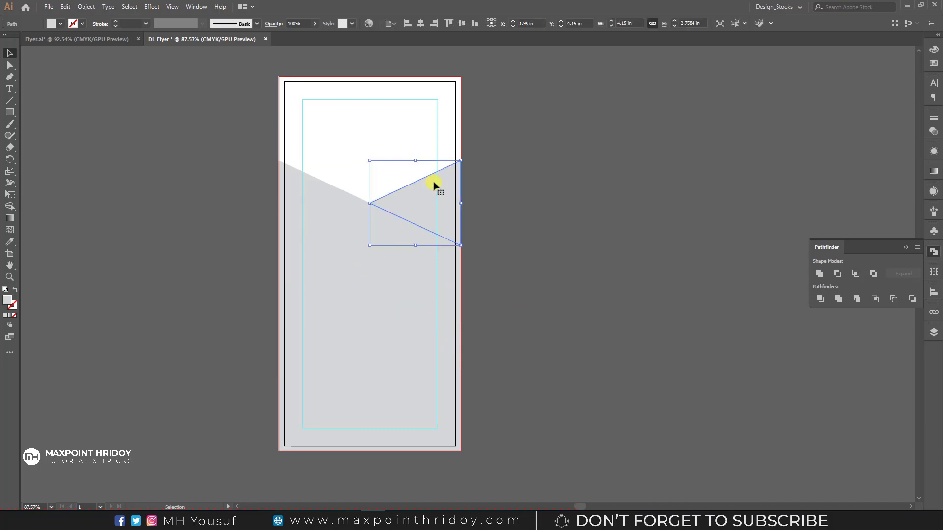
click(932, 48)
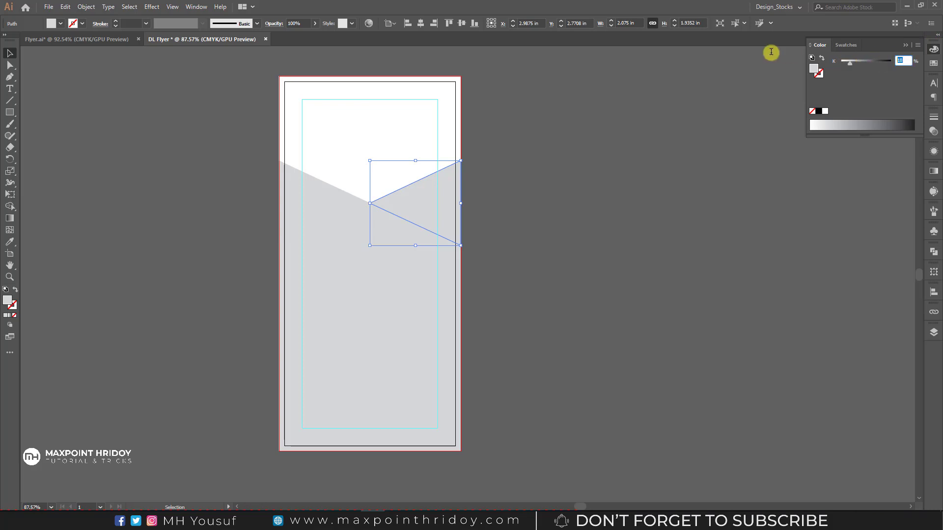
text(10)
key(Return)
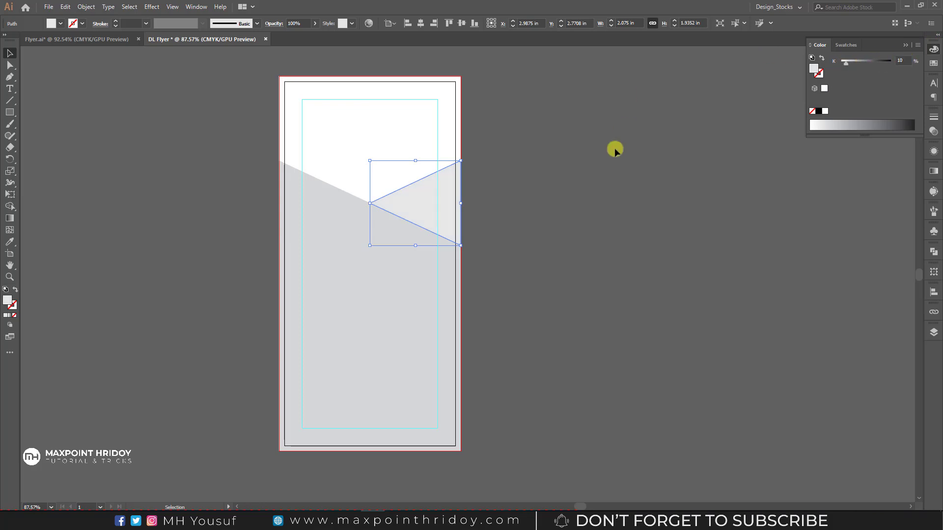
click(597, 183)
Step: Switch to the Notepad text file and copy the color code b2333f
click(318, 200)
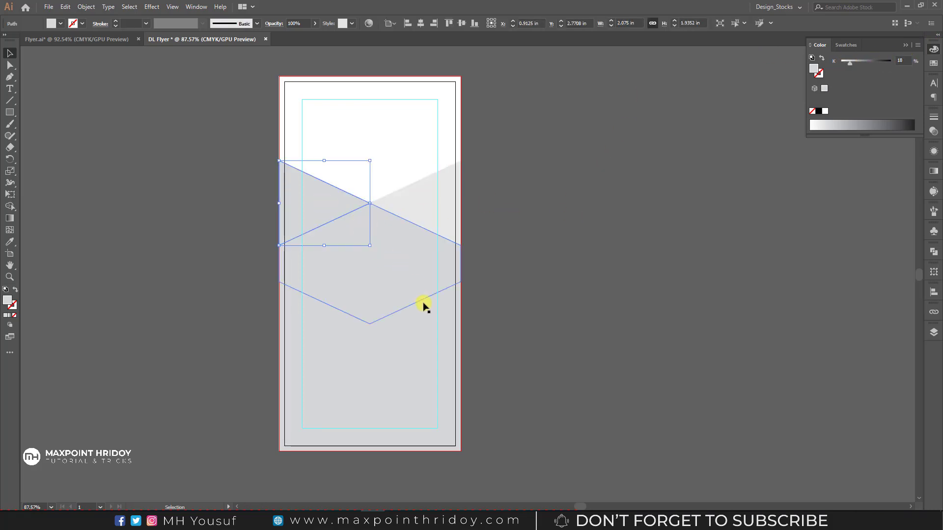
click(485, 489)
click(470, 519)
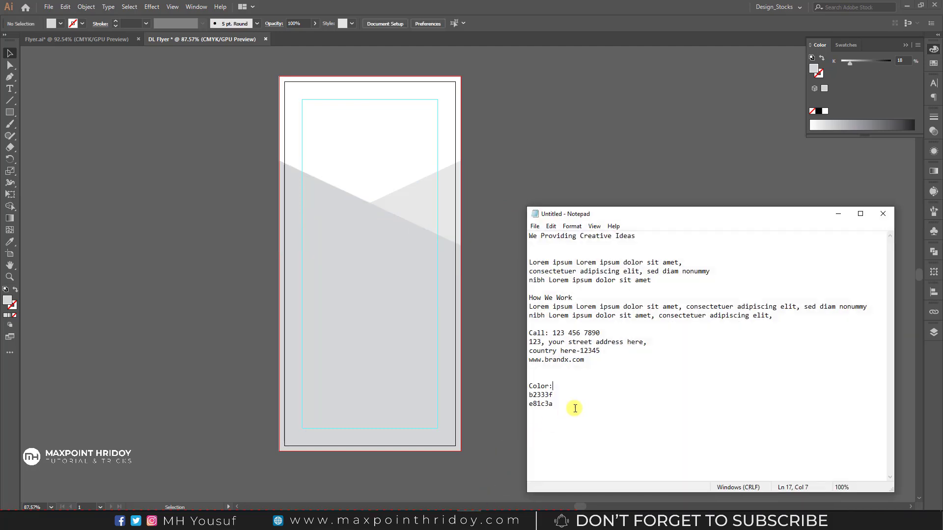
drag(560, 395, 523, 396)
key(ctrl+c)
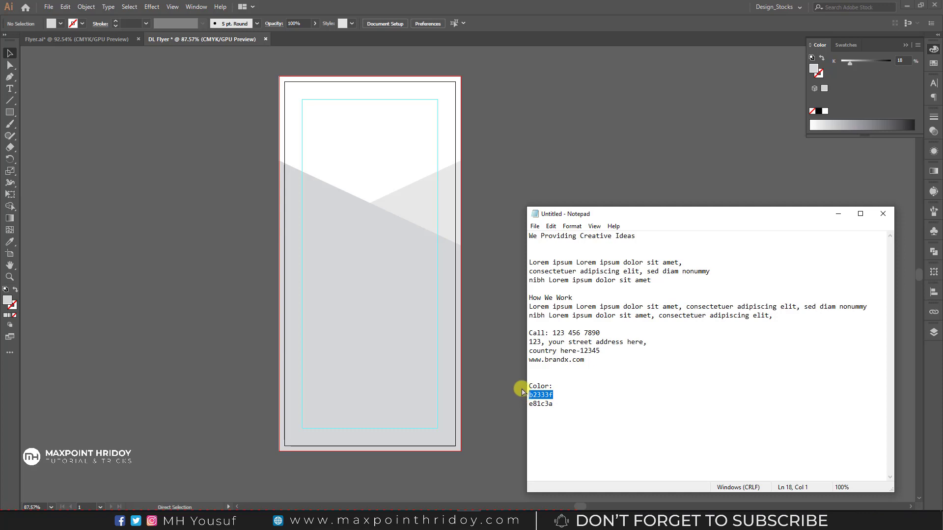
Step: Return to the flyer and fill the lower-right triangle with b2333f, switching its color mode from grayscale to CMYK
click(508, 198)
click(432, 325)
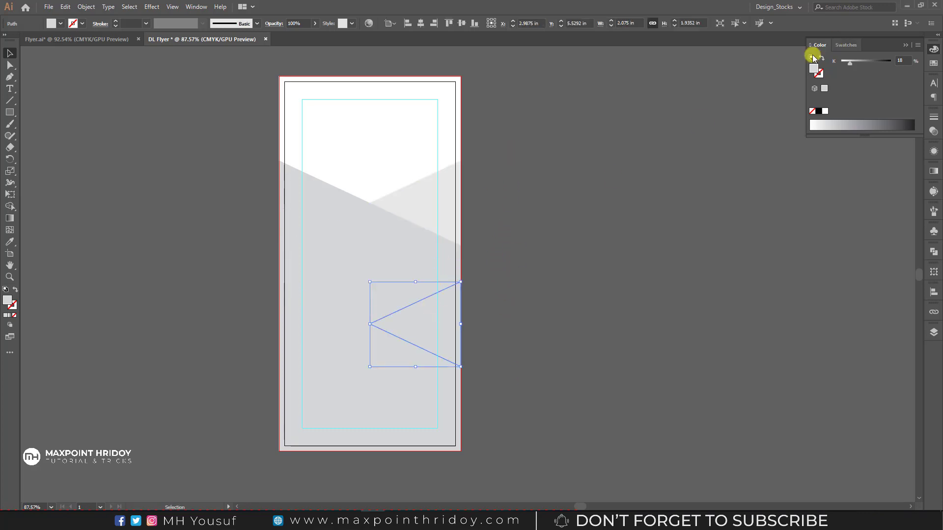
double_click(813, 69)
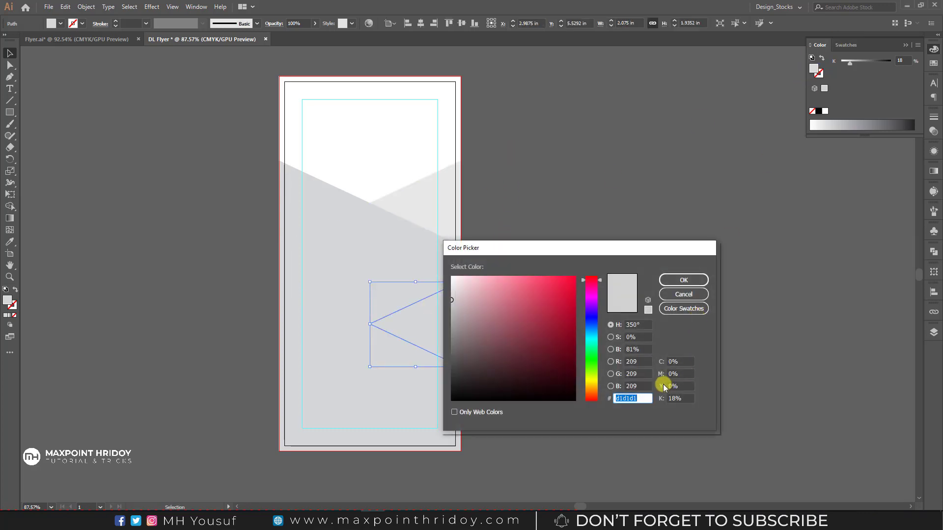
key(ctrl+v)
click(684, 278)
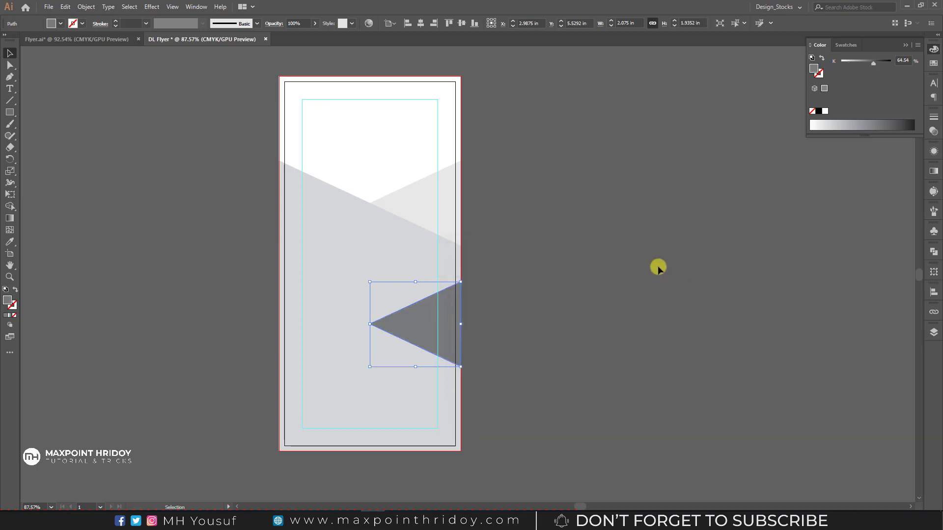
click(917, 45)
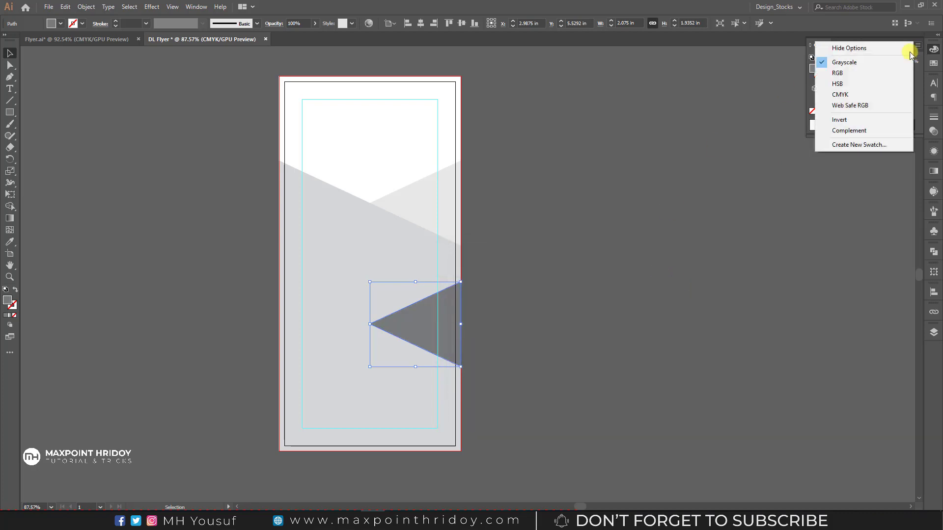
click(855, 96)
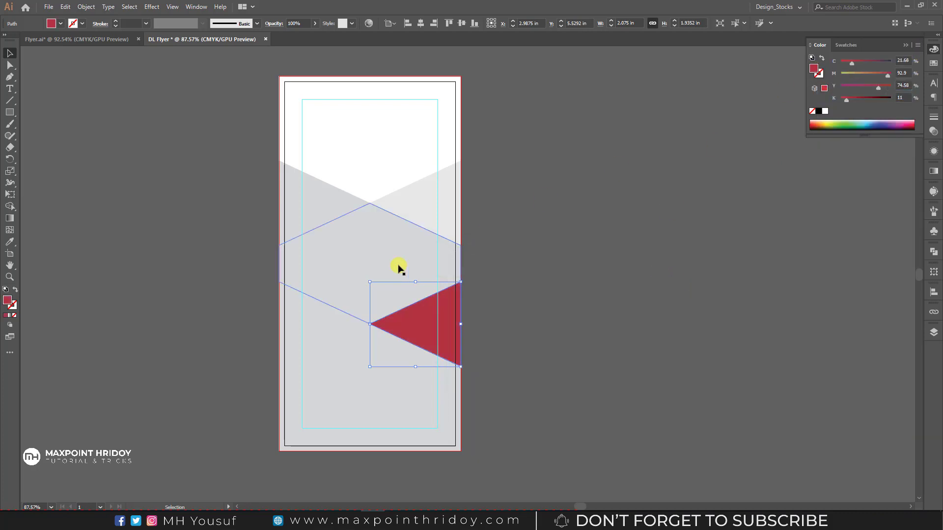
Step: Switch to the Notepad text file, copy the color code e81c3a, and minimize the file
key(alt+Tab)
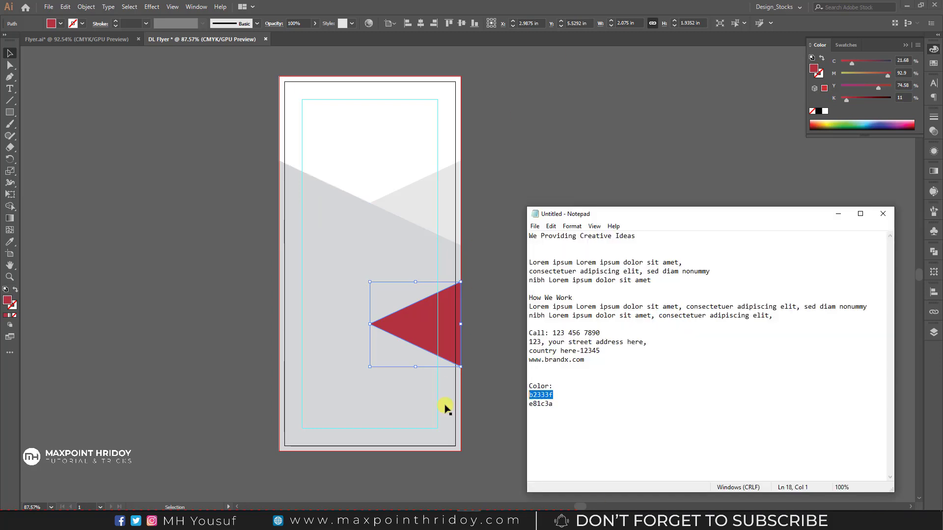
drag(565, 403, 511, 406)
key(ctrl+c)
key(a)
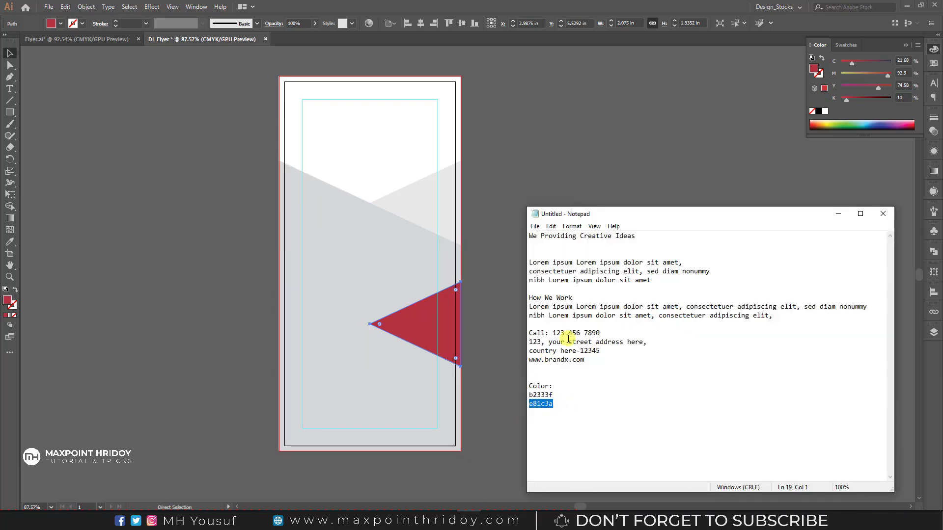
click(838, 214)
Step: Switch the upper-left triangle's color mode to CMYK and fill it with e81c3a
key(v)
click(311, 196)
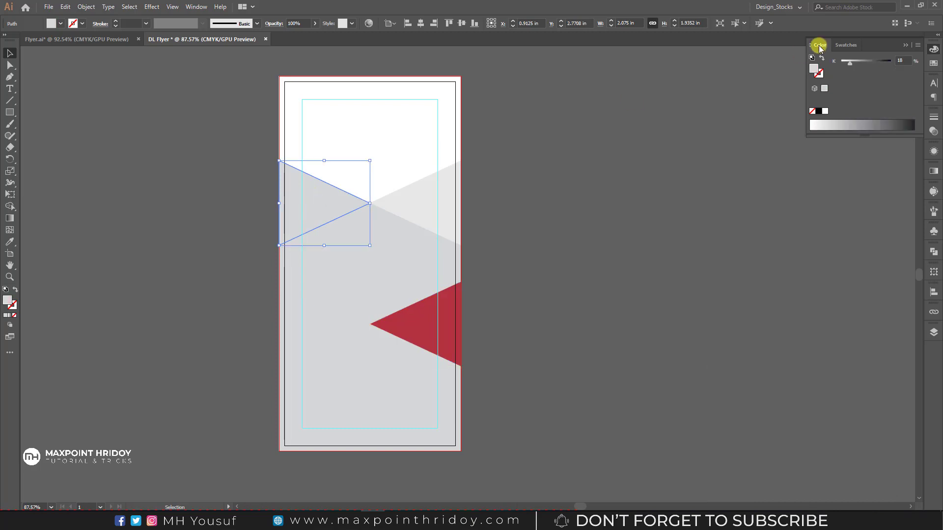
click(917, 45)
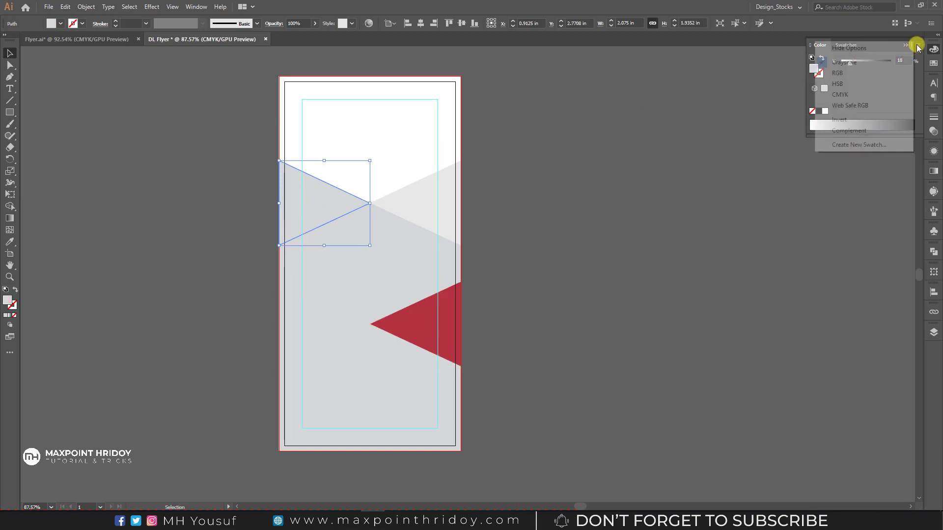
click(844, 94)
double_click(813, 69)
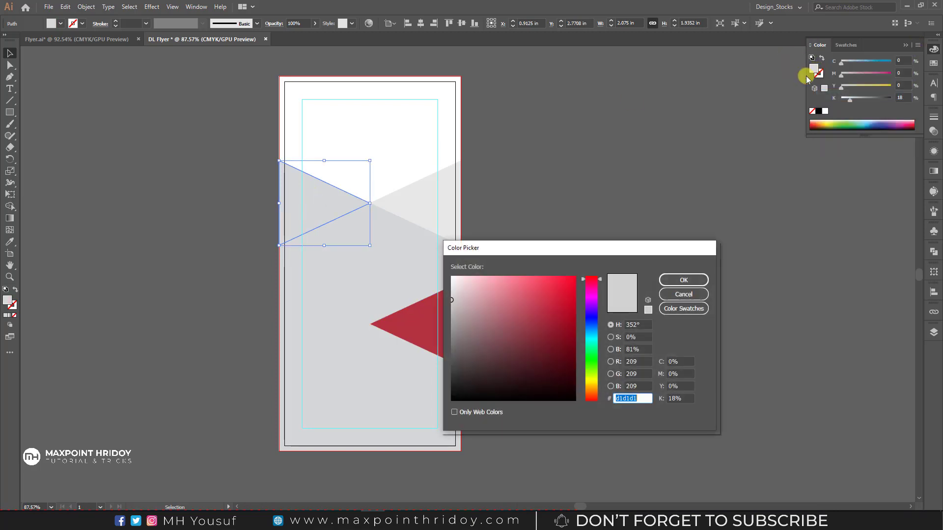
key(ctrl+v)
click(685, 279)
click(693, 128)
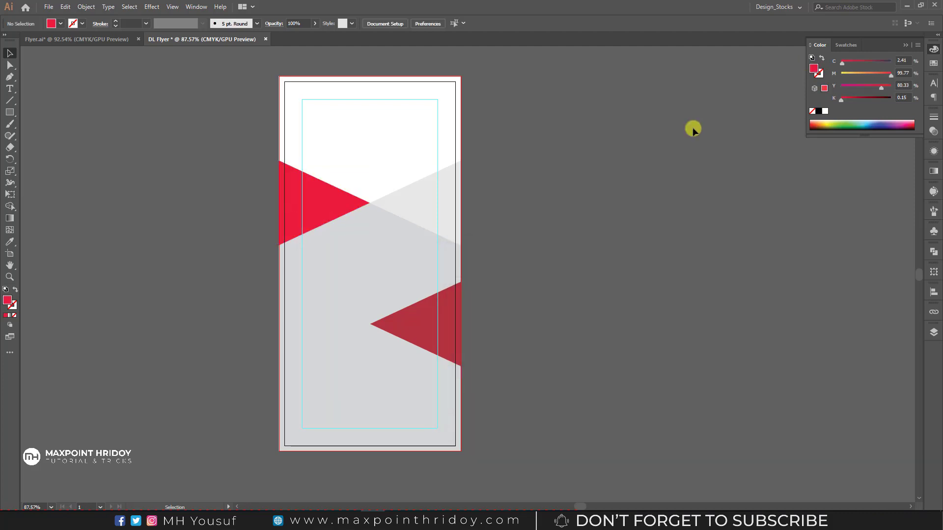
Step: Recolor the gray bottom shape white by sampling the top shape's fill with the Eyedropper
click(312, 315)
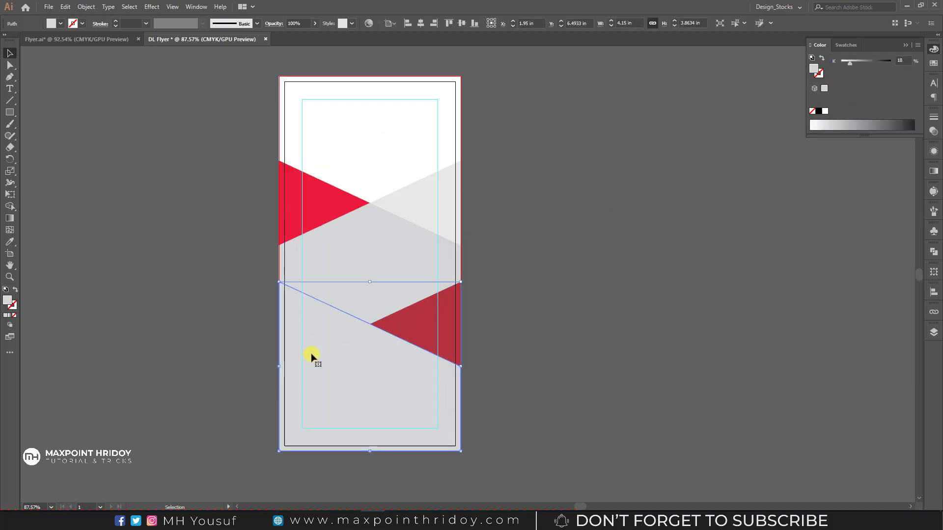
click(225, 353)
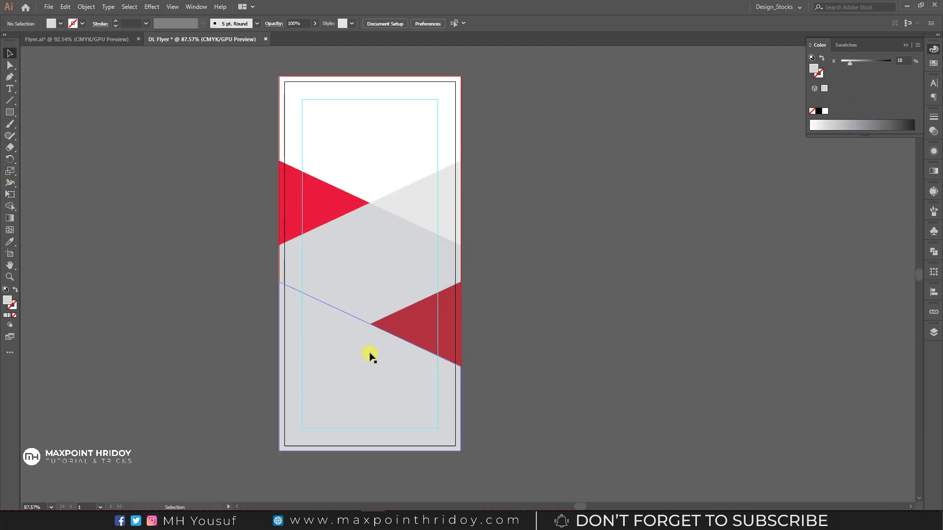
click(370, 352)
click(10, 241)
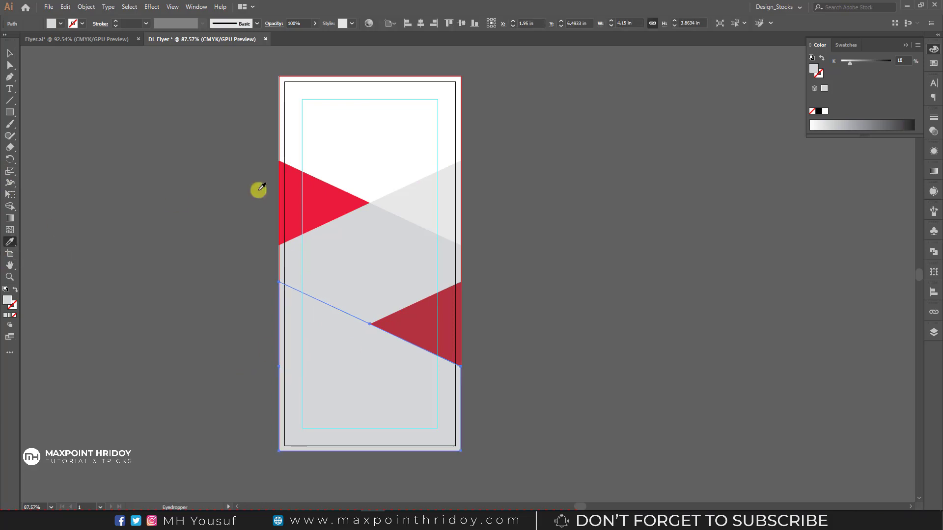
click(326, 136)
click(9, 53)
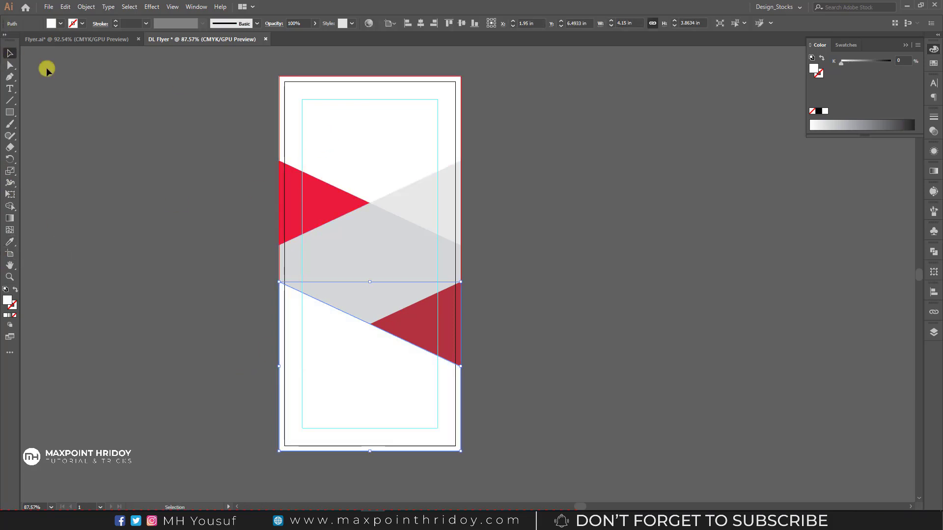
Step: Lock the white top and bottom background shapes together
drag(209, 88, 343, 109)
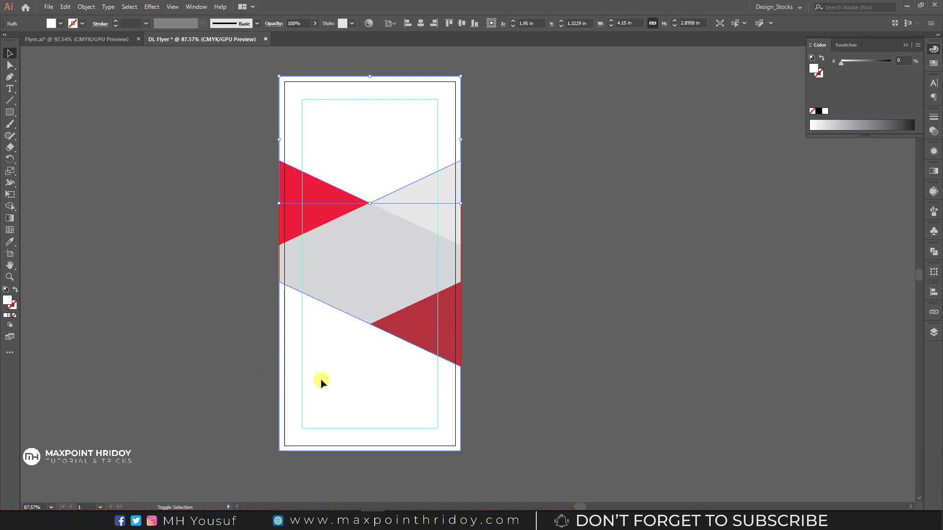
drag(322, 381, 126, 379)
key(ctrl+z)
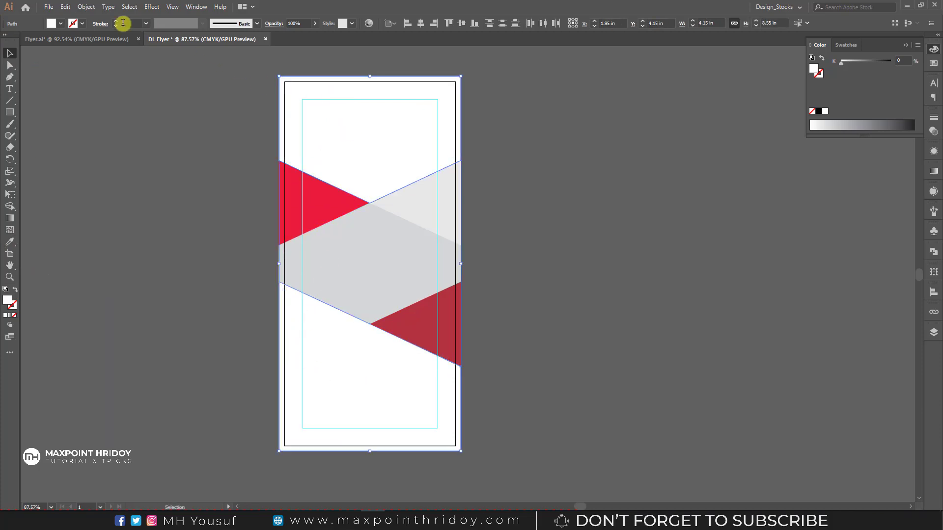
click(86, 7)
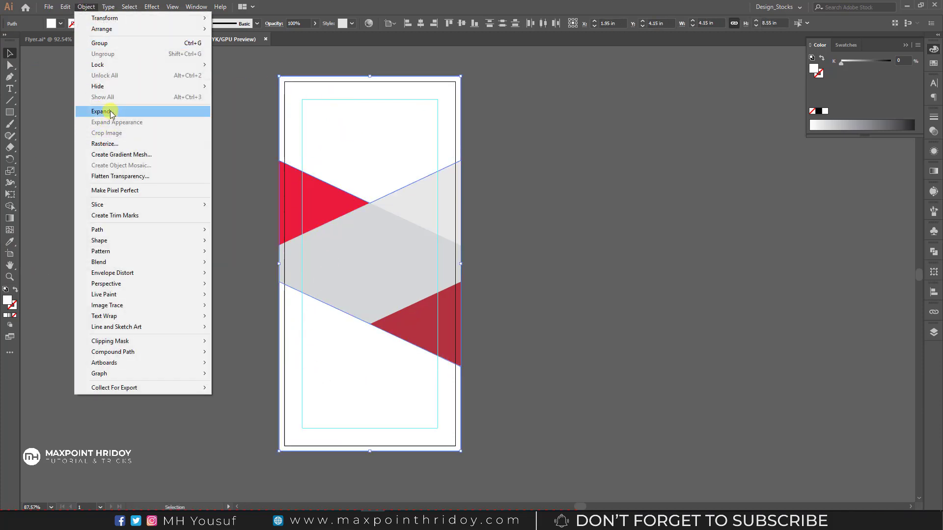
mouse_move(110, 65)
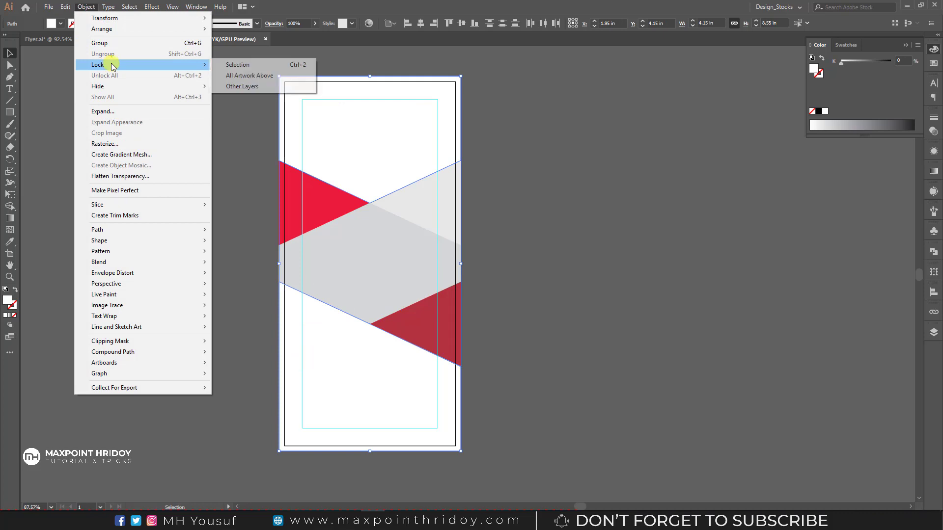
click(256, 66)
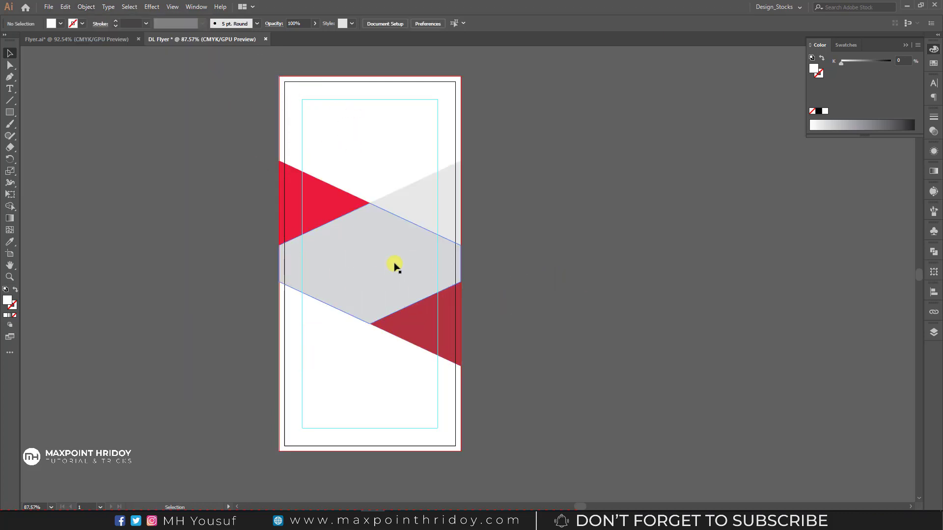
Step: Place the stock photo workplace-1245776_1920 unlinked over the central hexagon, about 4.8 in wide and 3.2 in high
click(48, 7)
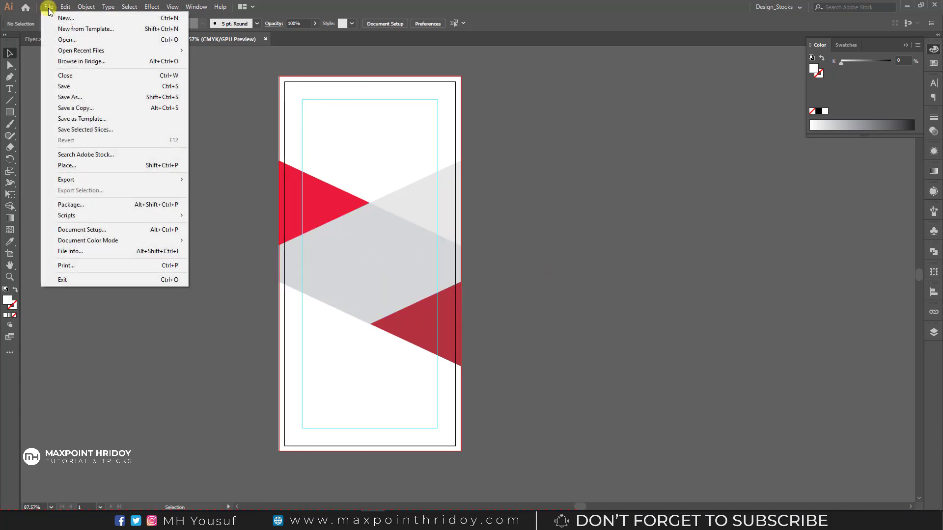
click(67, 165)
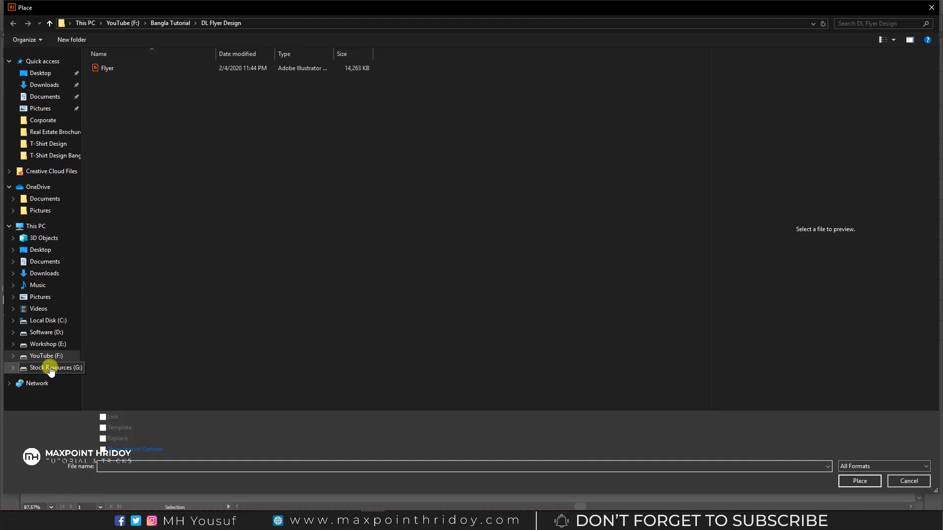
click(351, 369)
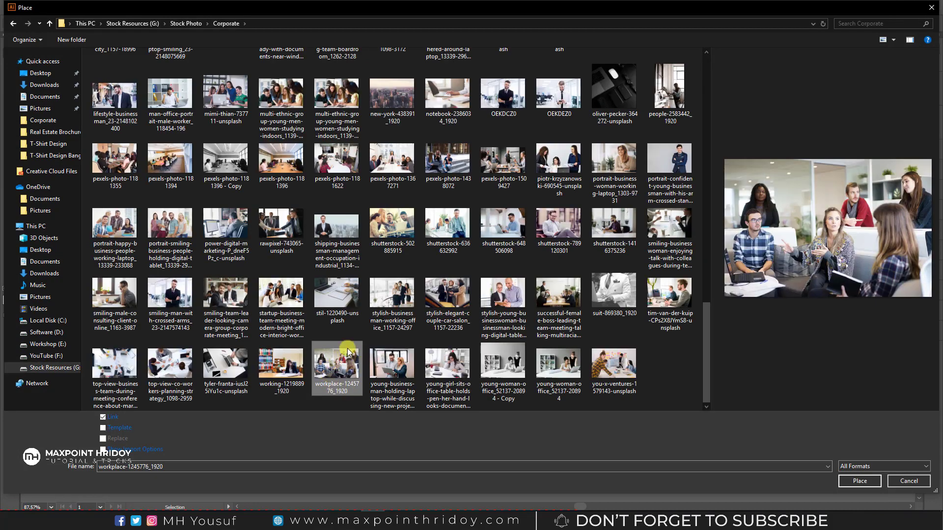
click(108, 419)
click(858, 481)
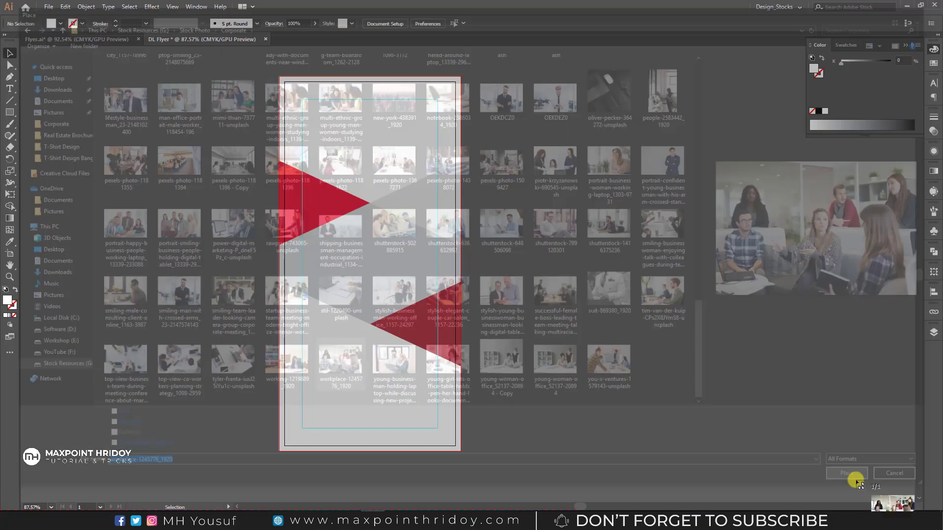
drag(263, 192, 485, 332)
Step: Send the placed photo backward one level, behind the gray hexagon
right_click(391, 241)
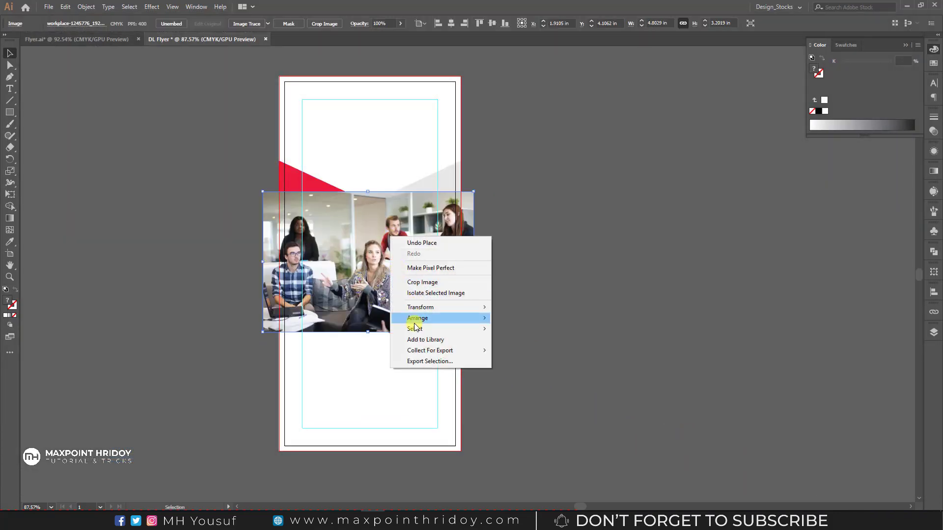
mouse_move(476, 318)
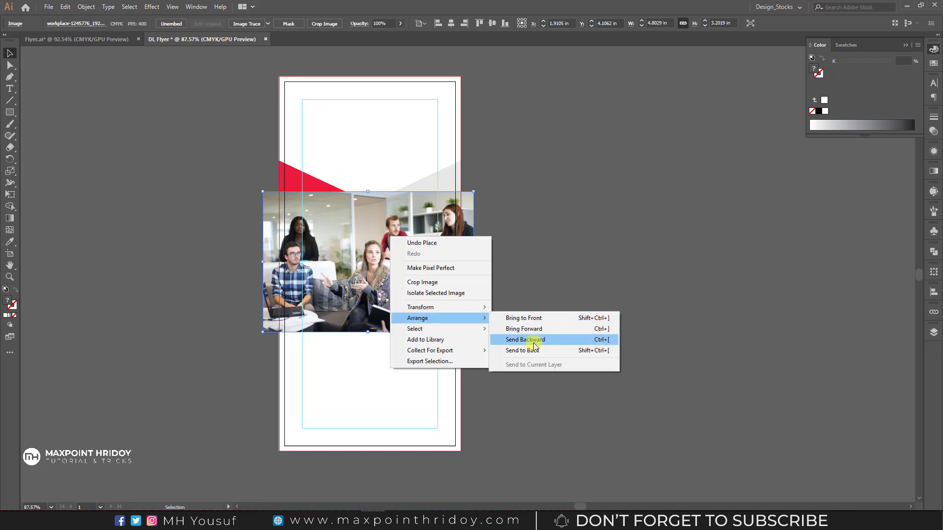
click(533, 340)
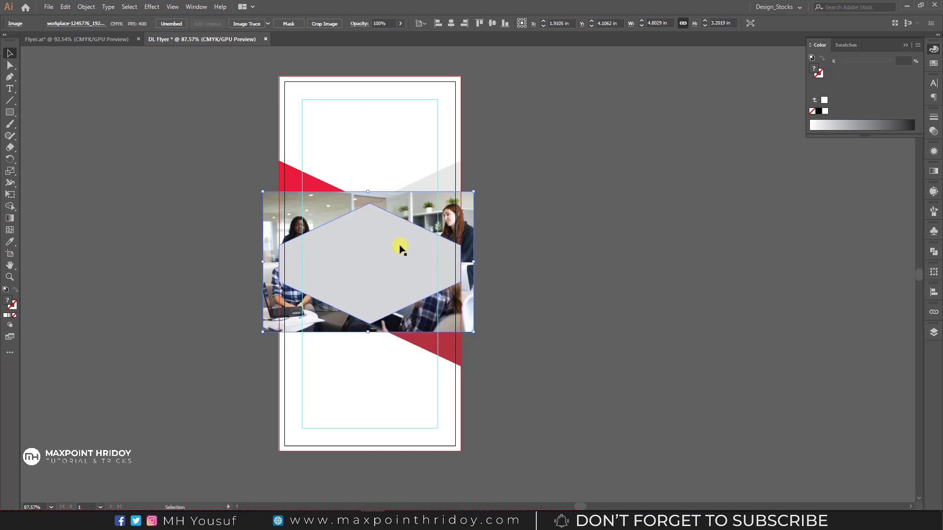
click(604, 259)
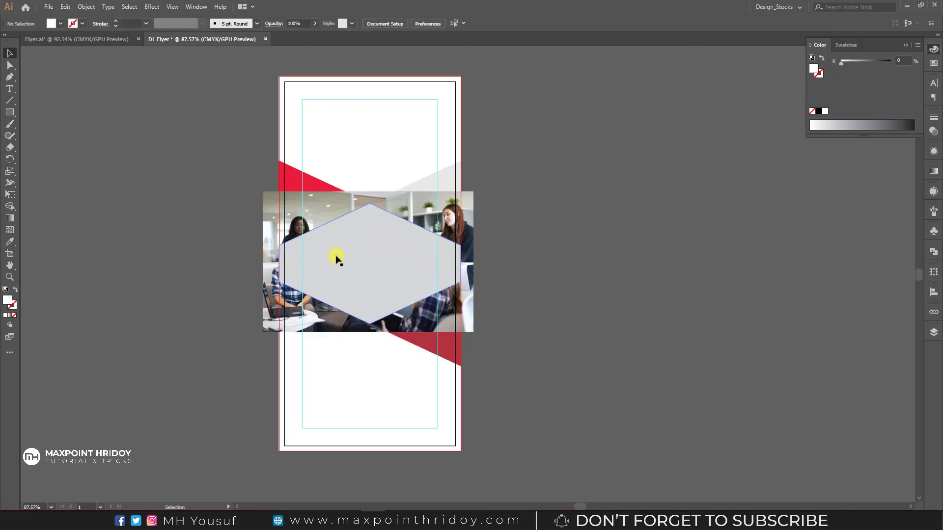
Step: Clip the photo to the central hexagon with a clipping mask
click(381, 260)
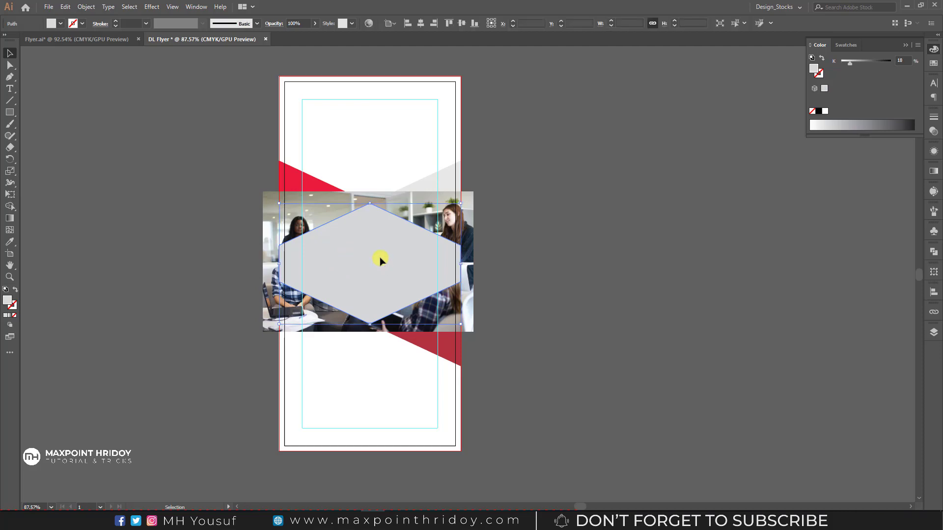
shift+click(429, 199)
right_click(429, 197)
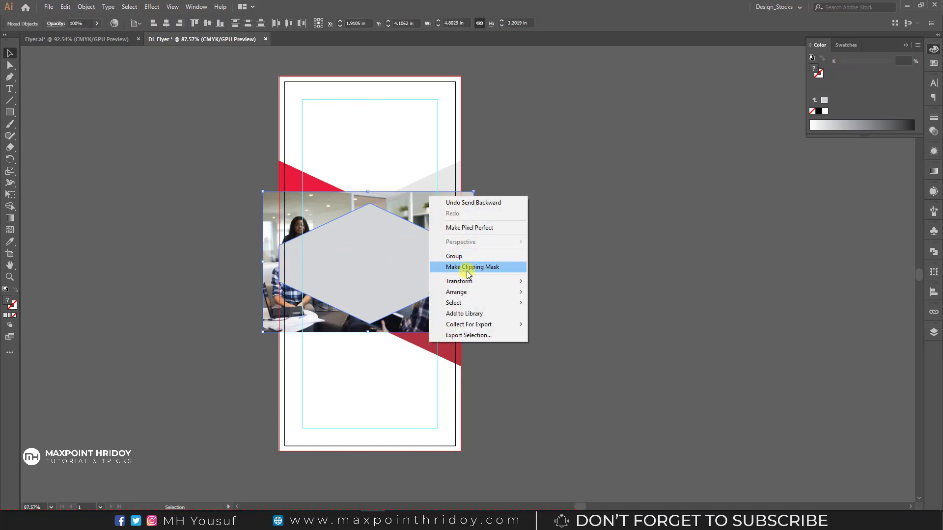
click(487, 273)
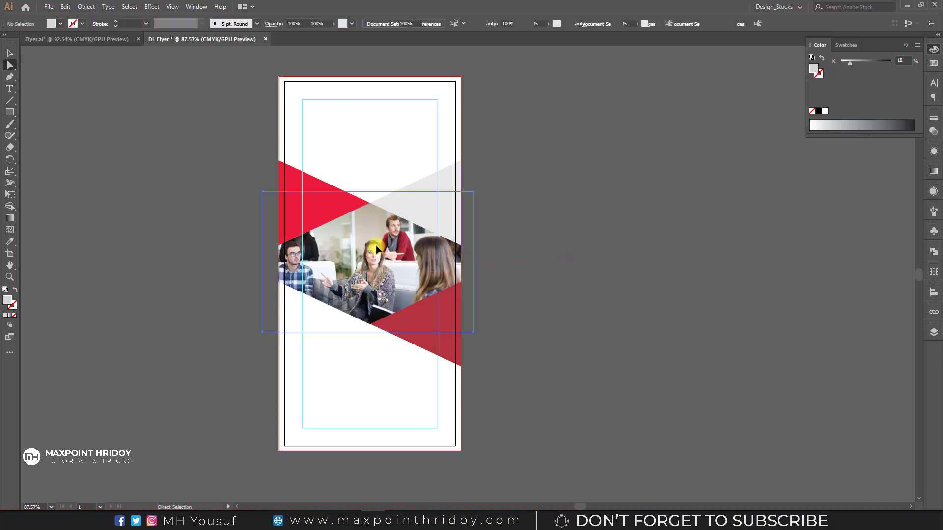
Step: Scale the photo down slightly inside the hexagonal mask so it fits the hexagon's height more closely
drag(366, 193, 367, 200)
drag(369, 333, 366, 327)
click(578, 245)
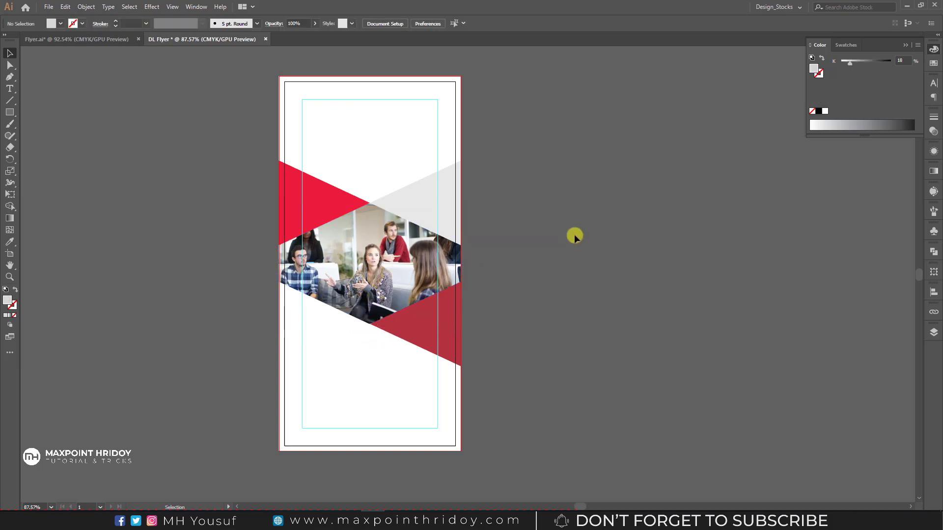
Step: Add a small mirrored copy of the bright red triangle, about 0.59 in wide and 0.55 in high, against its upper edge near the tip
click(334, 201)
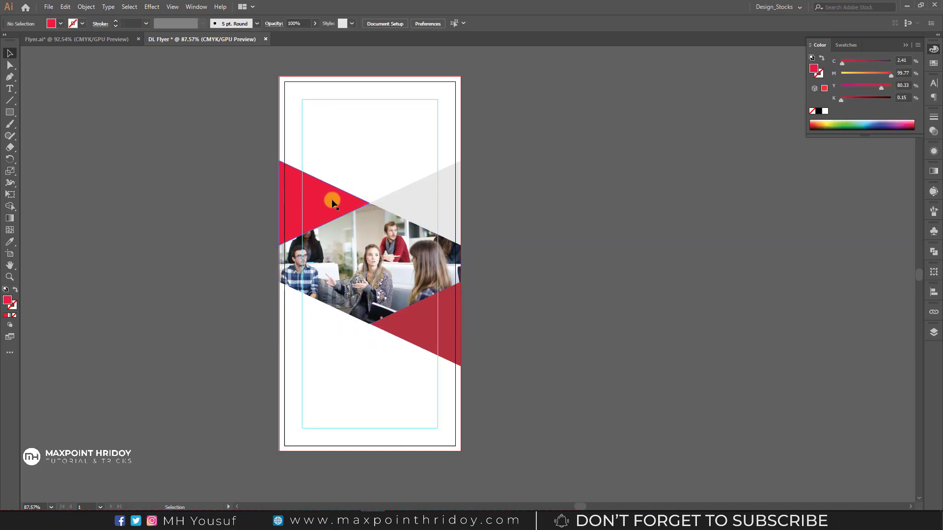
click(333, 203)
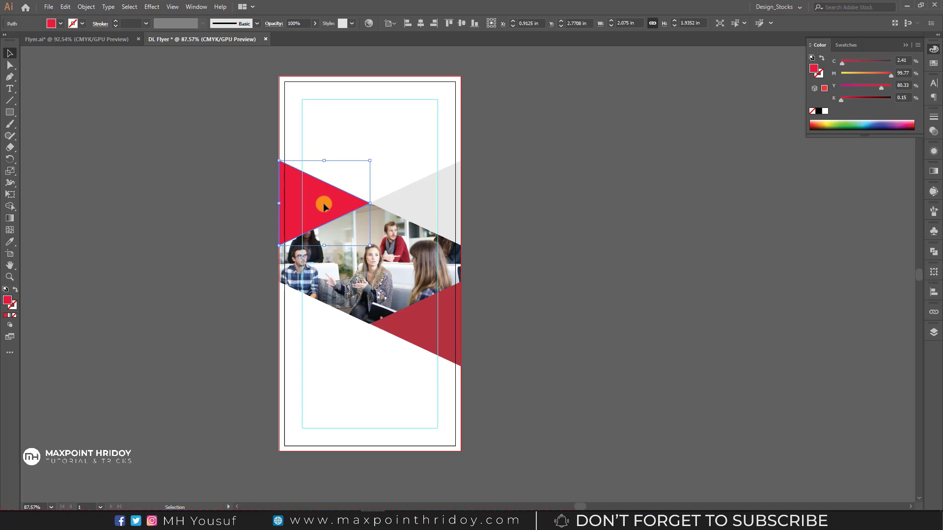
drag(323, 203, 361, 191)
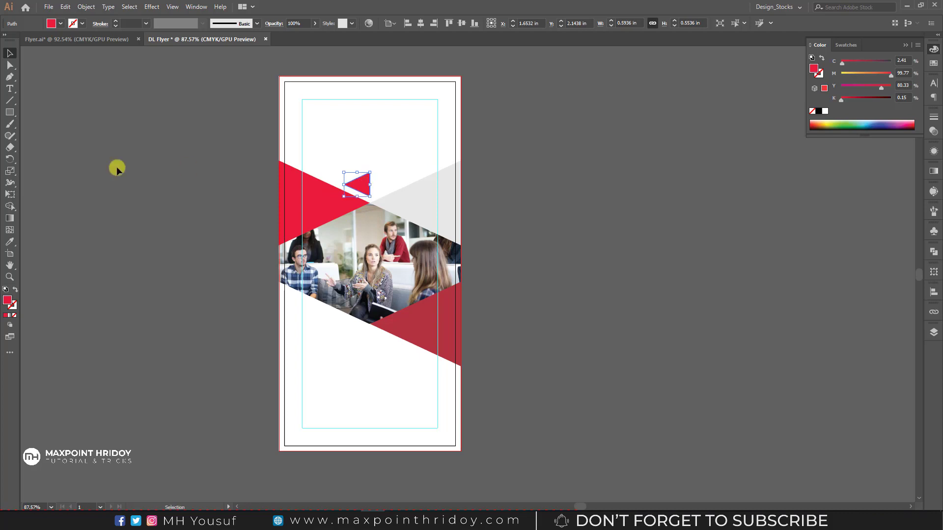
Step: Recolor the small triangle above the photo to match the light gray of the large triangle
click(10, 241)
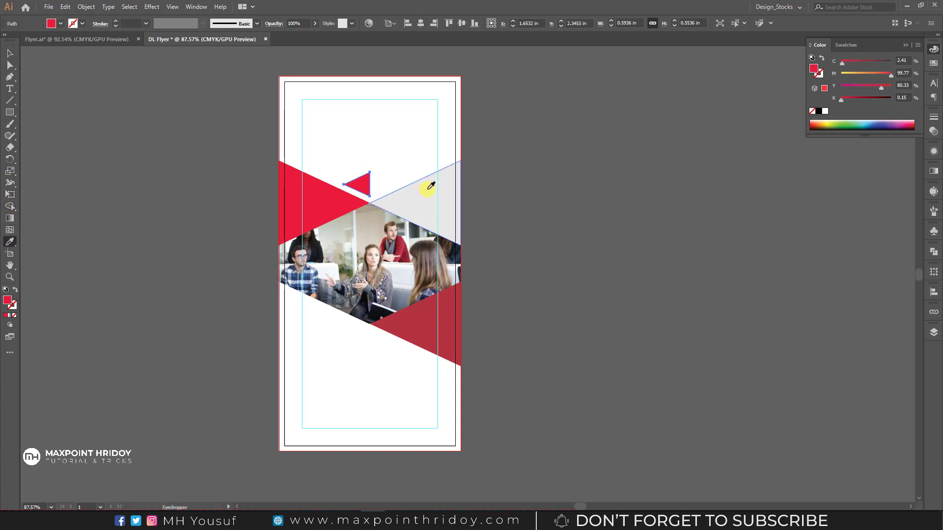
click(431, 185)
click(10, 53)
click(109, 113)
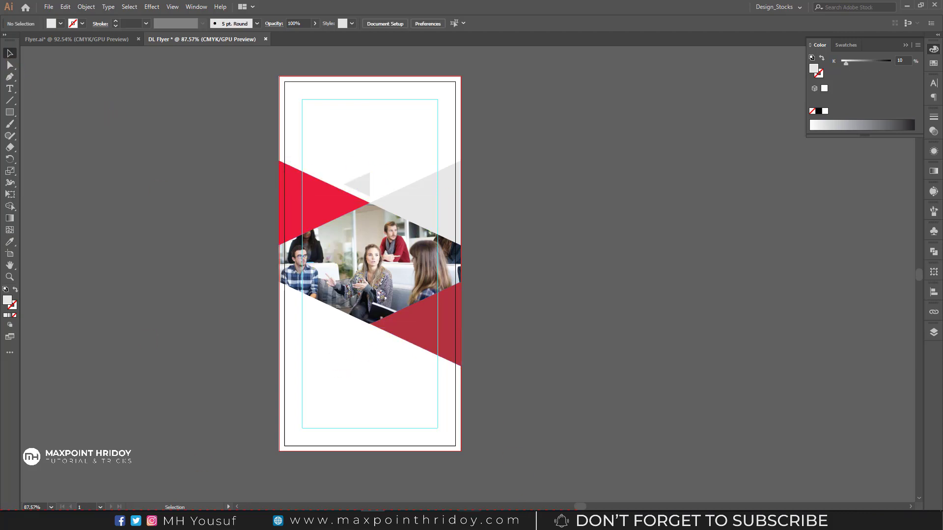
key(alt+Tab)
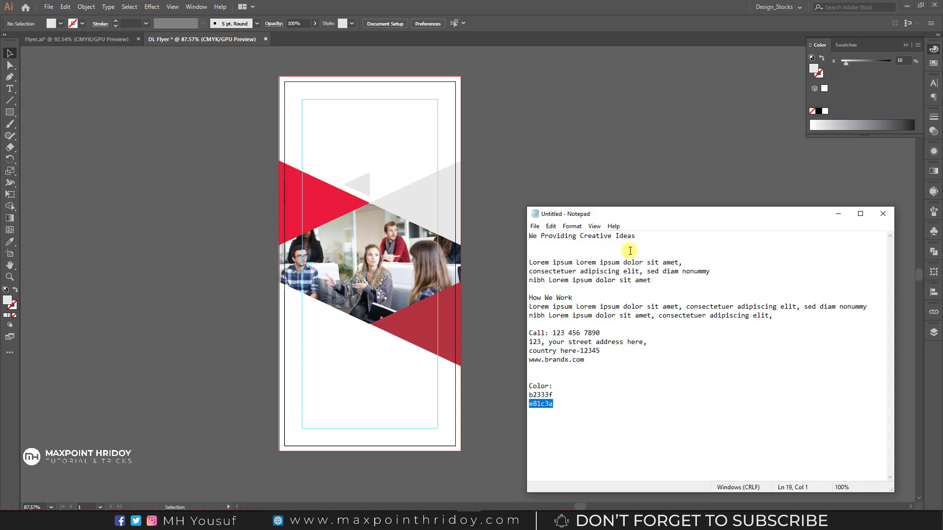
click(838, 214)
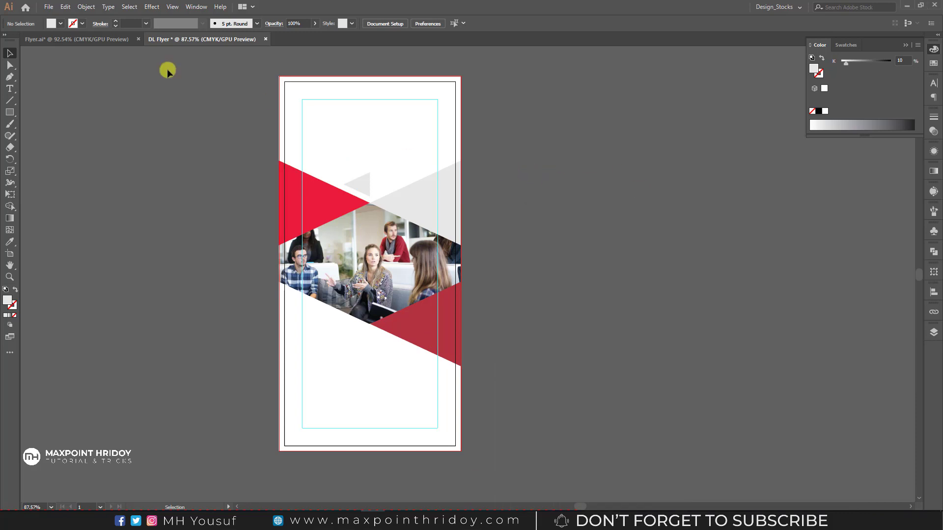
Step: Copy the white BRANDX logo from Flyer.ai onto the DL Flyer's dark red triangle, about 0.83 in wide and 0.60 in high
click(69, 39)
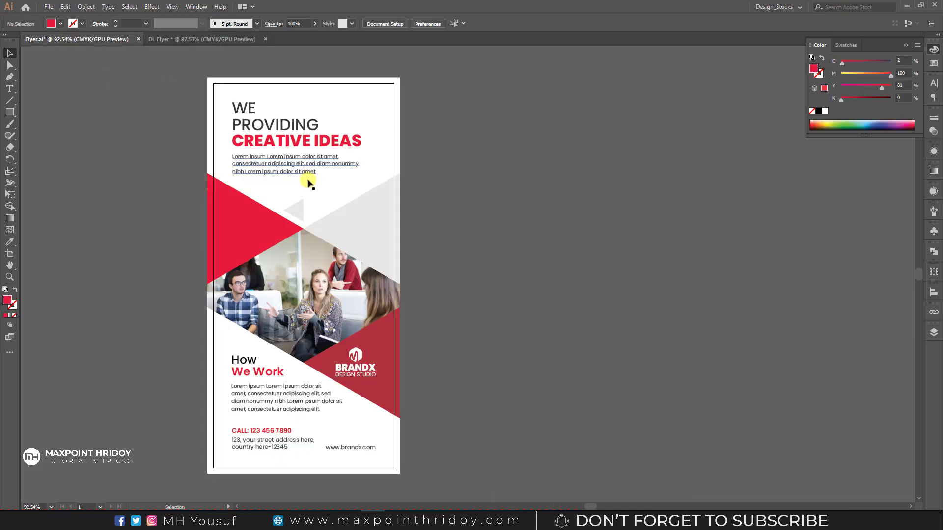
click(356, 362)
shift+click(364, 368)
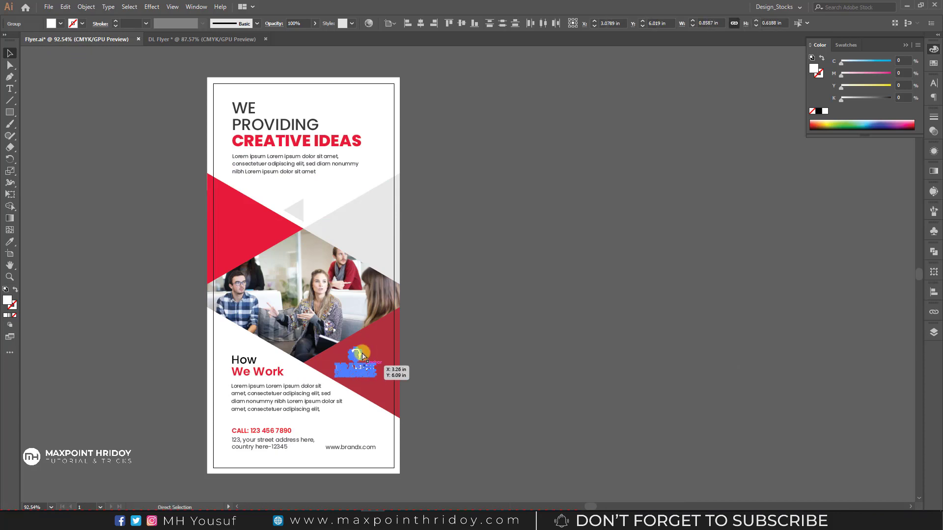
drag(170, 42, 466, 274)
drag(453, 282, 468, 349)
click(416, 317)
shift+click(441, 327)
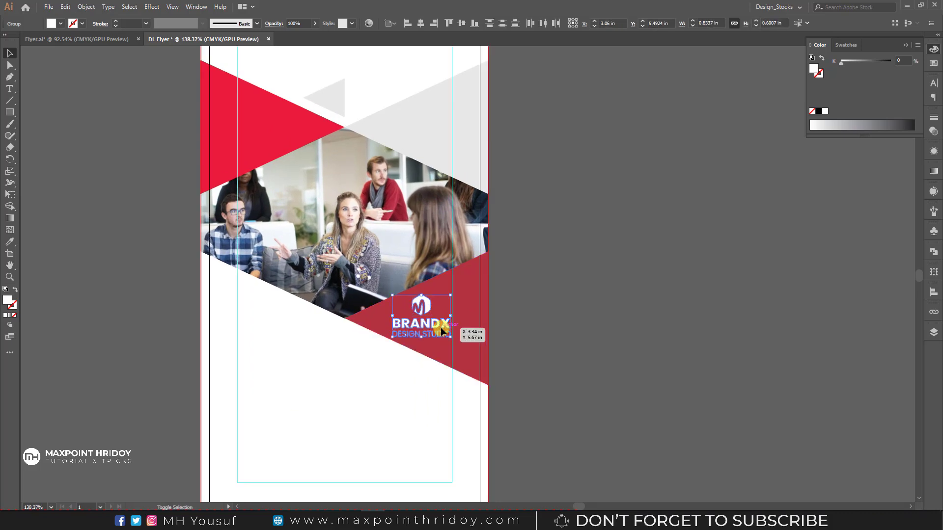
Step: Nudge the BRANDX logo slightly up and right so its right edge meets the margin guide
key(Up)
key(Up)
key(Right)
key(Right)
key(Right)
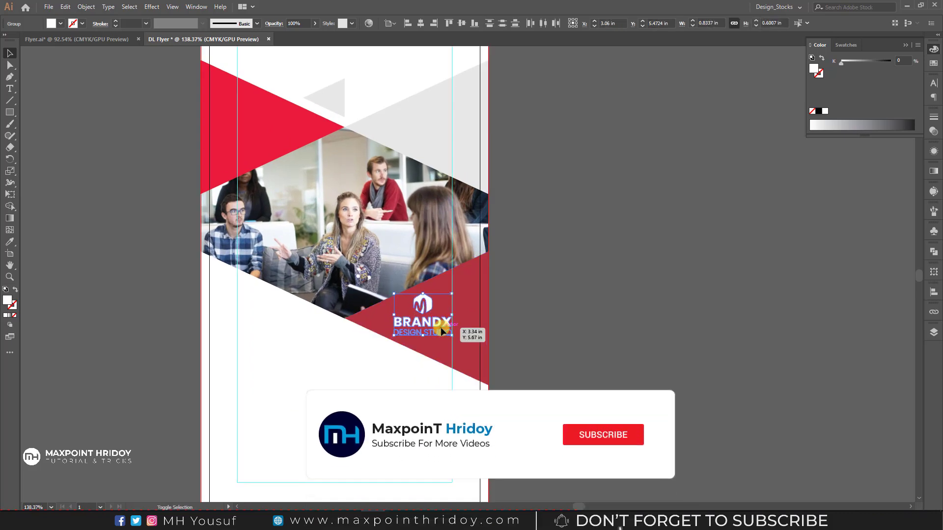
key(Down)
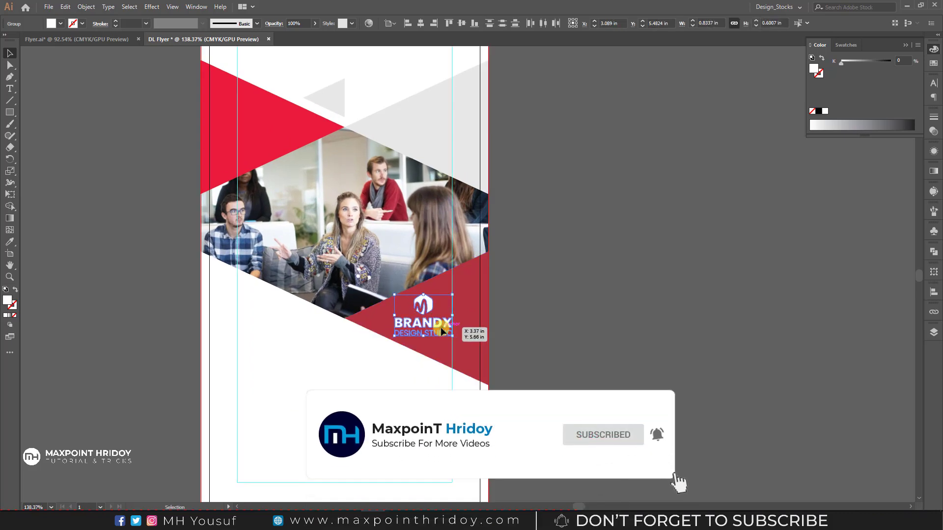
click(552, 302)
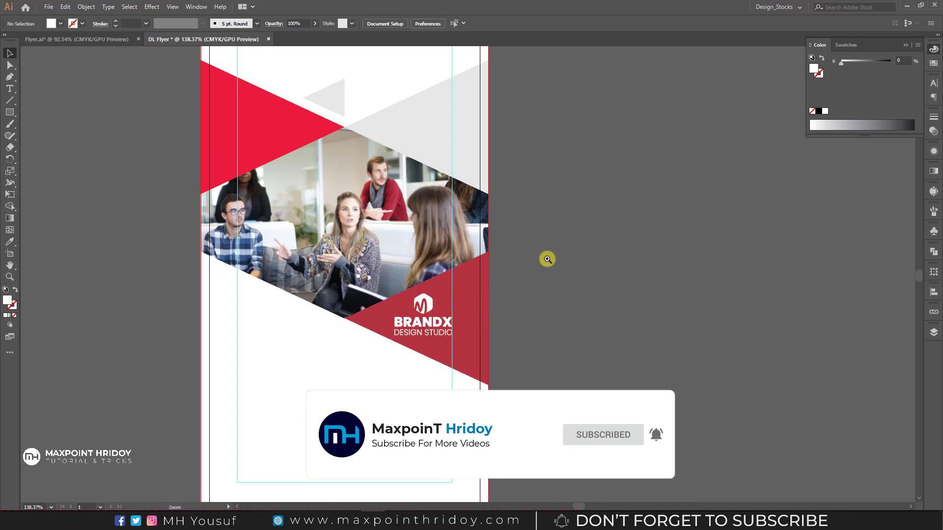
Step: Switch to Notepad, copy the line "We Providing Creative Ideas", and return to the flyer
scroll(547, 257, down, 3)
scroll(462, 262, up, 1)
scroll(488, 276, up, 1)
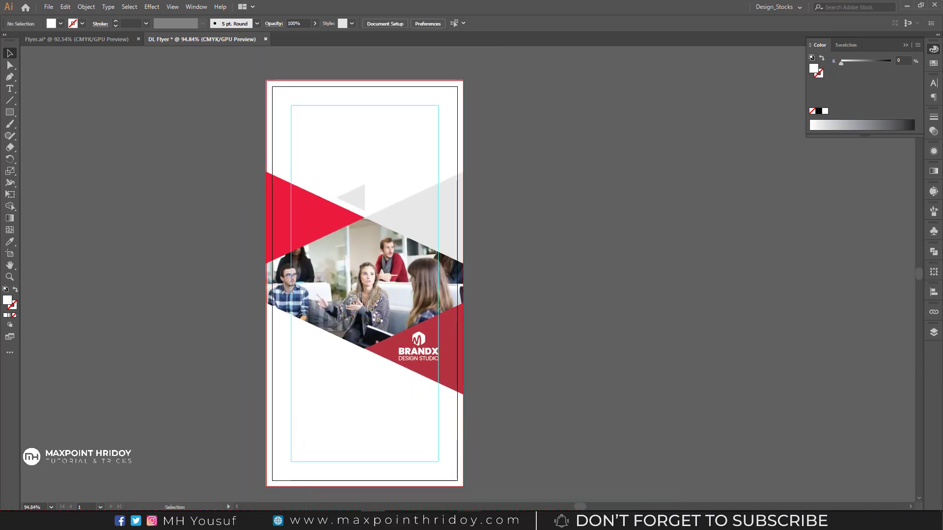
key(alt+Tab)
drag(635, 236, 491, 235)
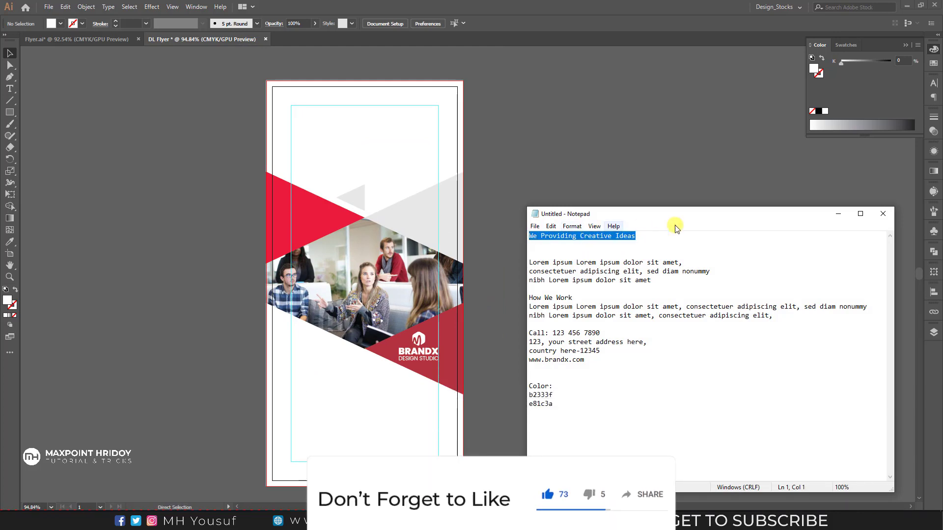
click(838, 214)
Step: Add "We Providing Creative Ideas" as point text and place it just inside the upper-left corner of the flyer's margin guide
click(9, 89)
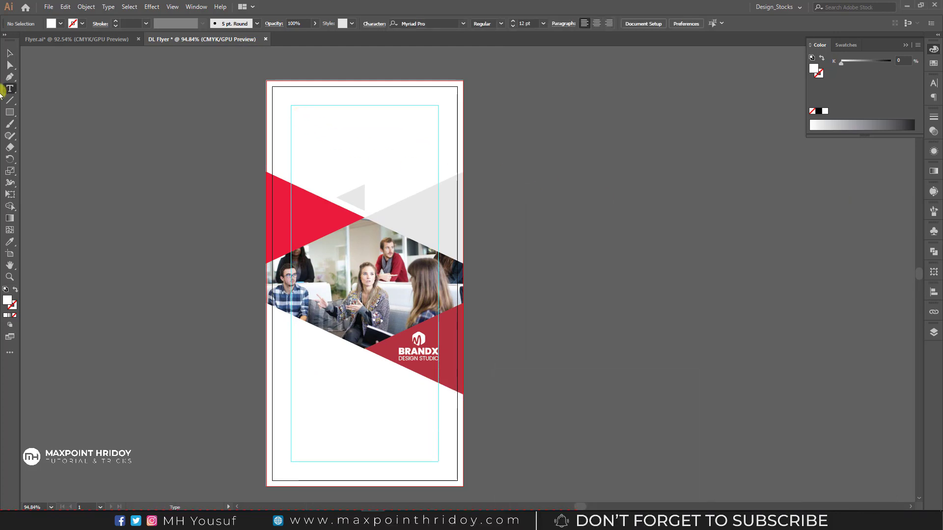
right_click(9, 90)
click(48, 90)
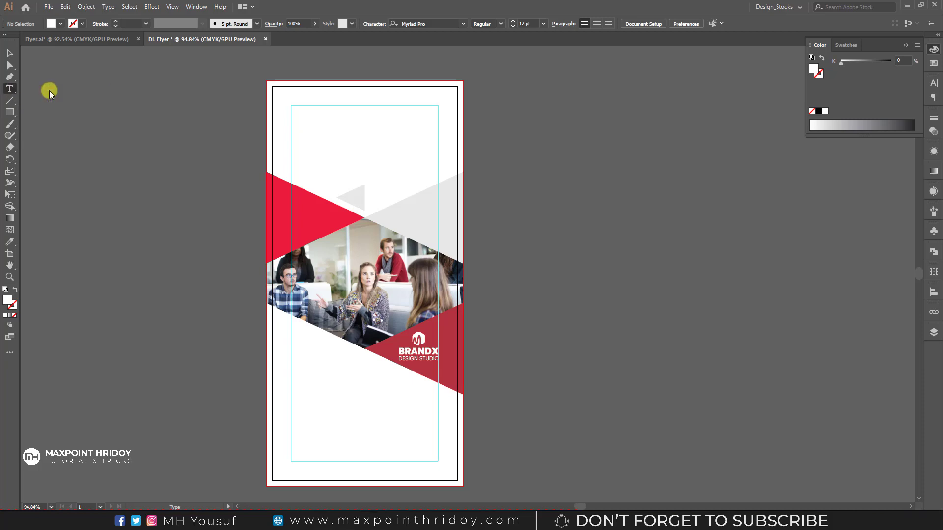
click(293, 107)
text(We Providing Creative Ideas)
key(Escape)
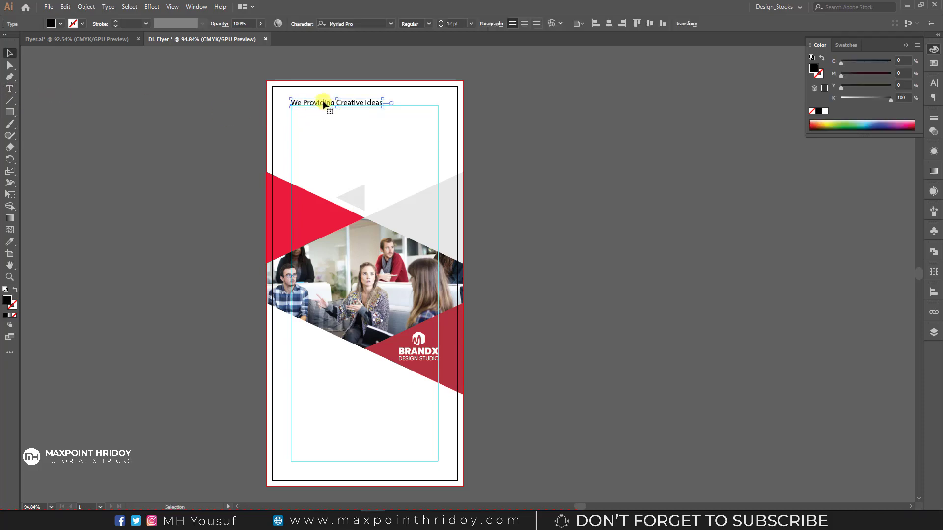
drag(323, 105, 324, 114)
Step: Set the heading's font to Poppins ExtraBold
click(342, 22)
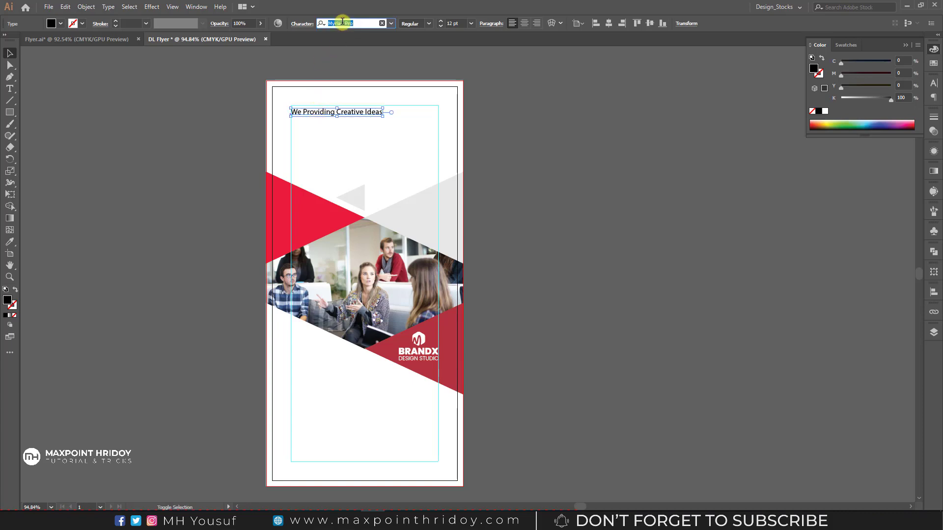
text(jp)
key(BackSpace)
key(BackSpace)
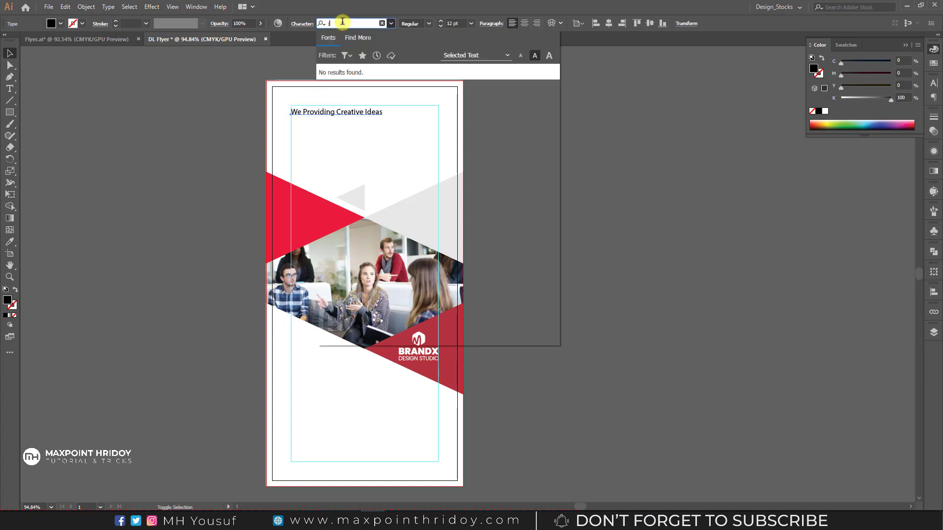
text(pop)
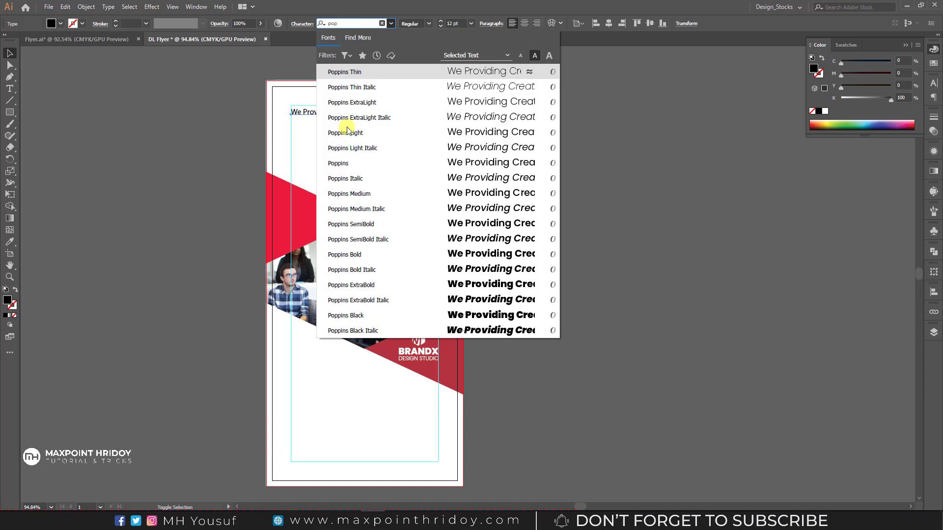
click(351, 284)
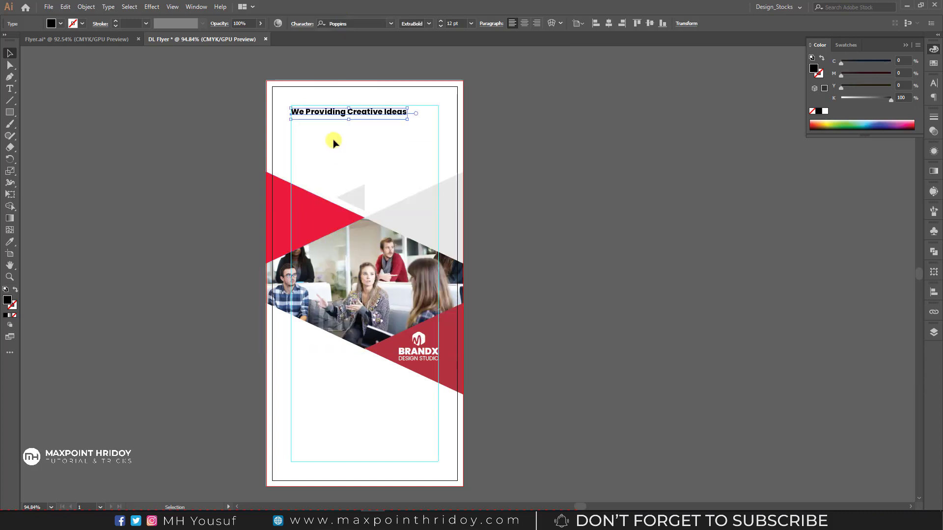
Step: Set the heading in All Caps
key(ctrl+shift+a)
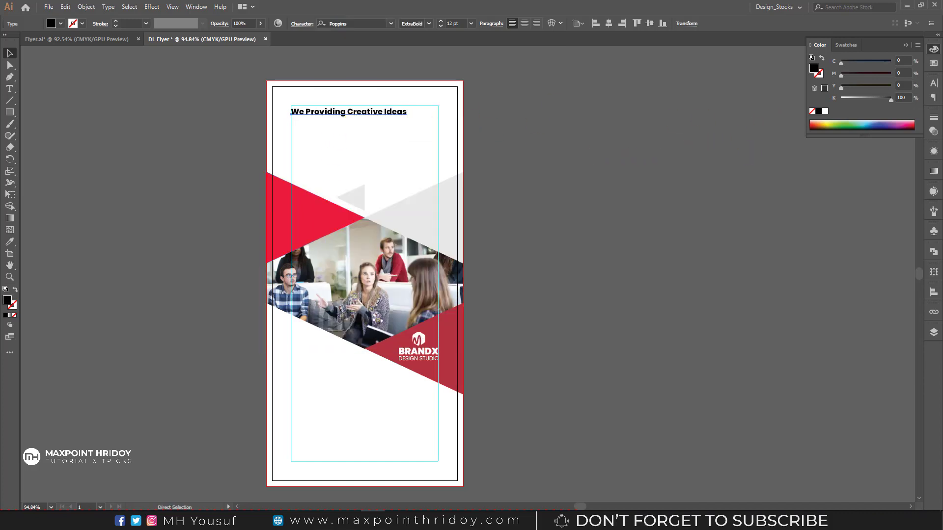
key(ctrl+t)
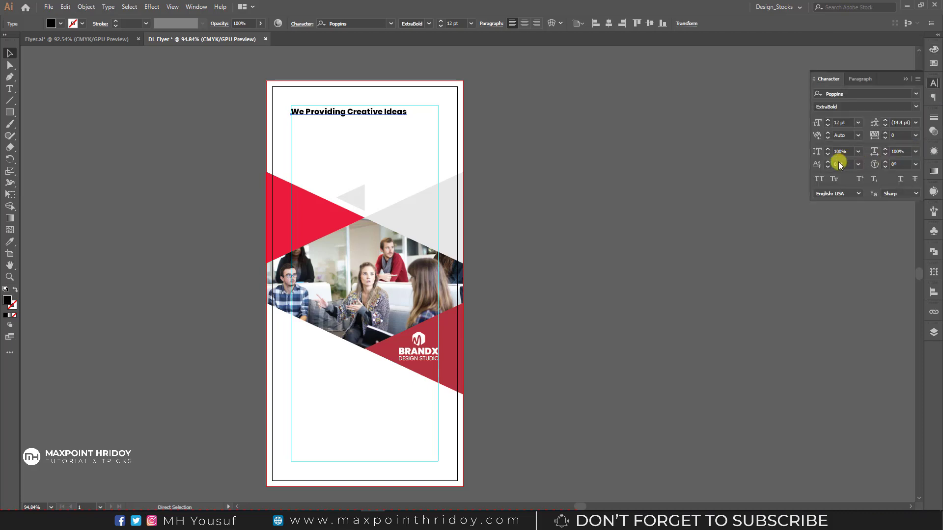
click(819, 180)
click(360, 111)
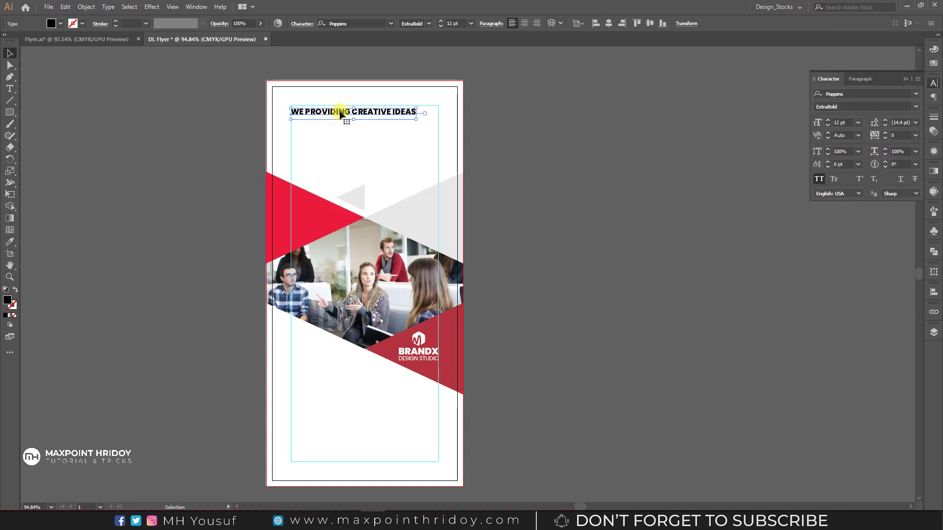
Step: Break the heading into three lines: WE, PROVIDING and CREATIVE IDEAS
double_click(343, 112)
click(356, 122)
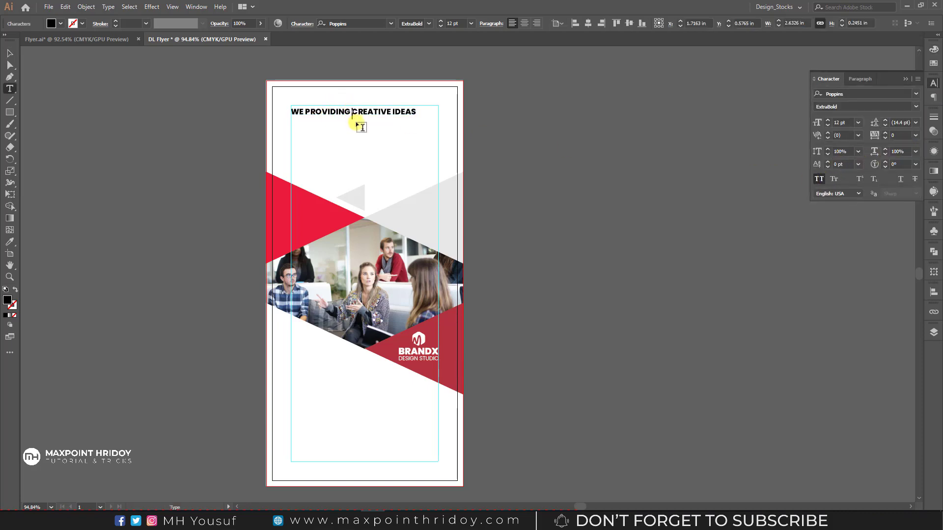
key(Return)
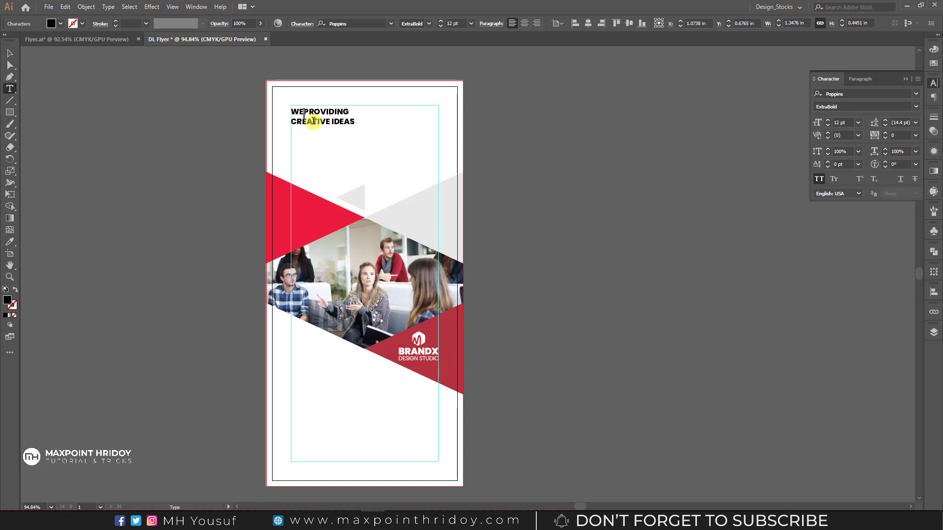
key(Return)
key(Escape)
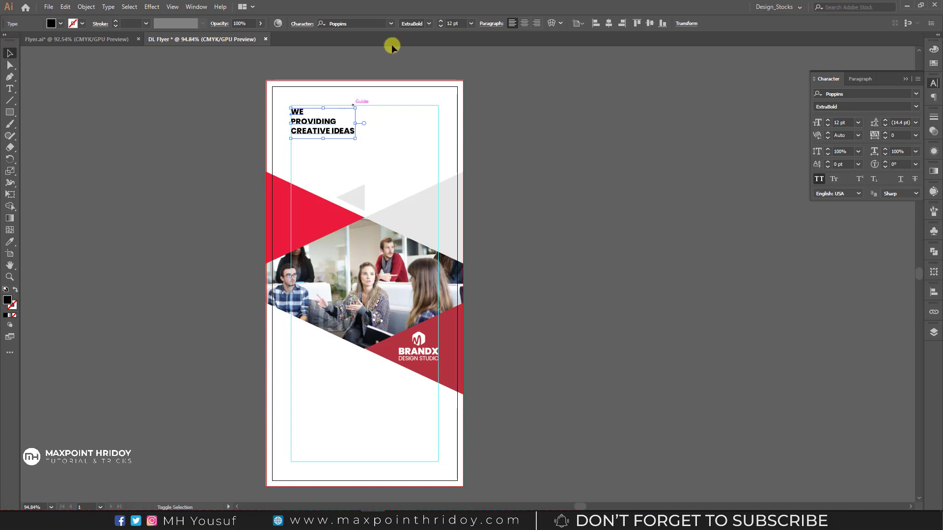
Step: Set the heading's font size to 25 pt
click(456, 23)
text(2)
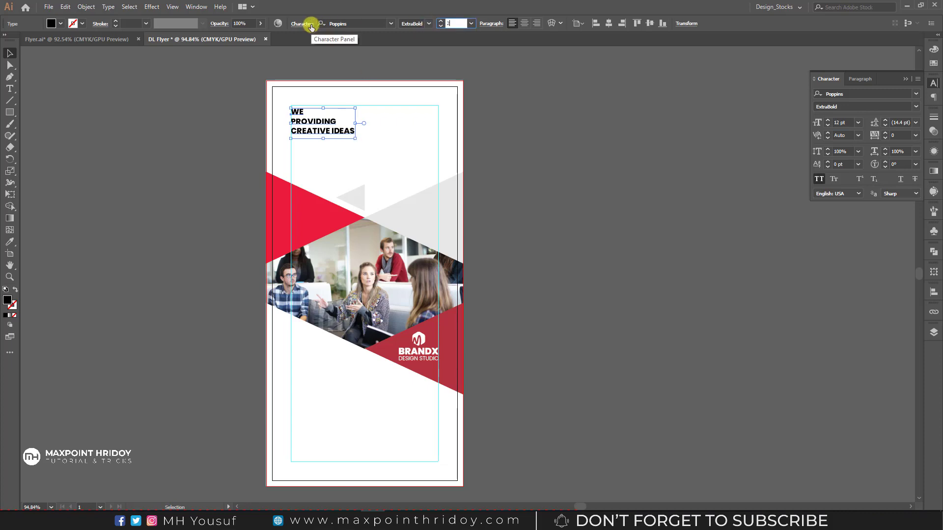
text(5)
key(Return)
Step: Change the font style of the WE and PROVIDING lines to Poppins Medium
double_click(378, 130)
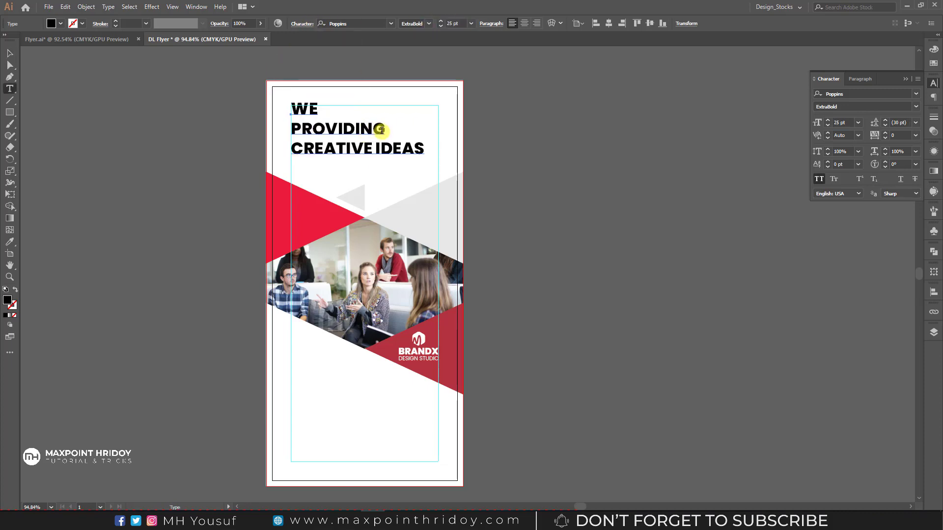
drag(385, 129, 225, 93)
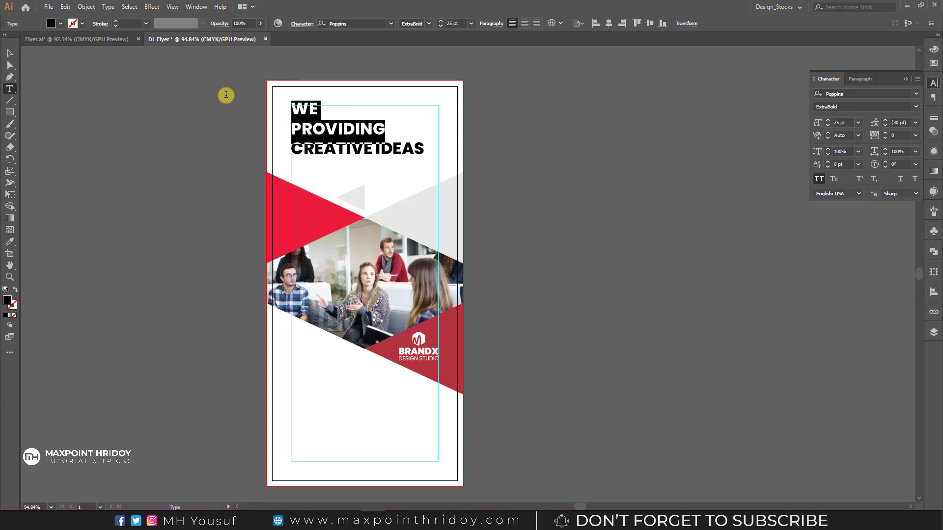
click(429, 23)
click(419, 120)
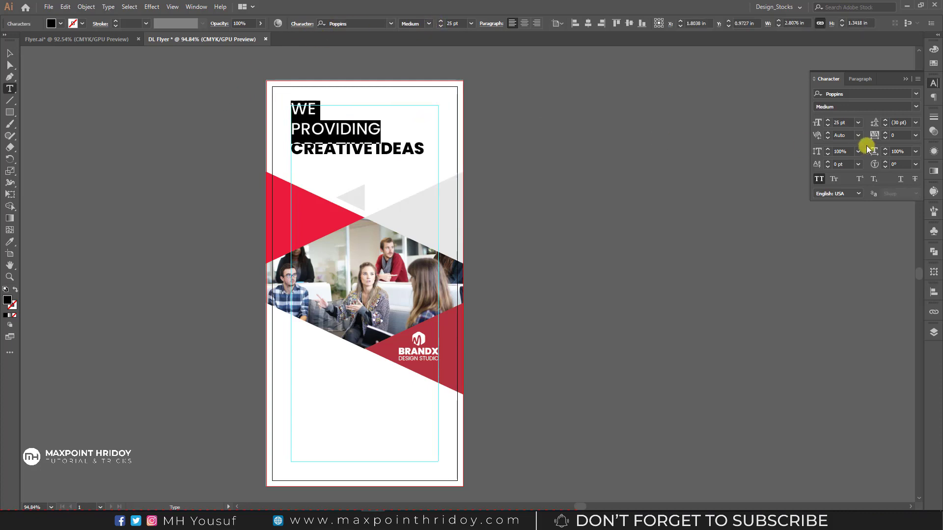
Step: Set the leading of the entire heading to 25 pt
key(ctrl+a)
click(914, 123)
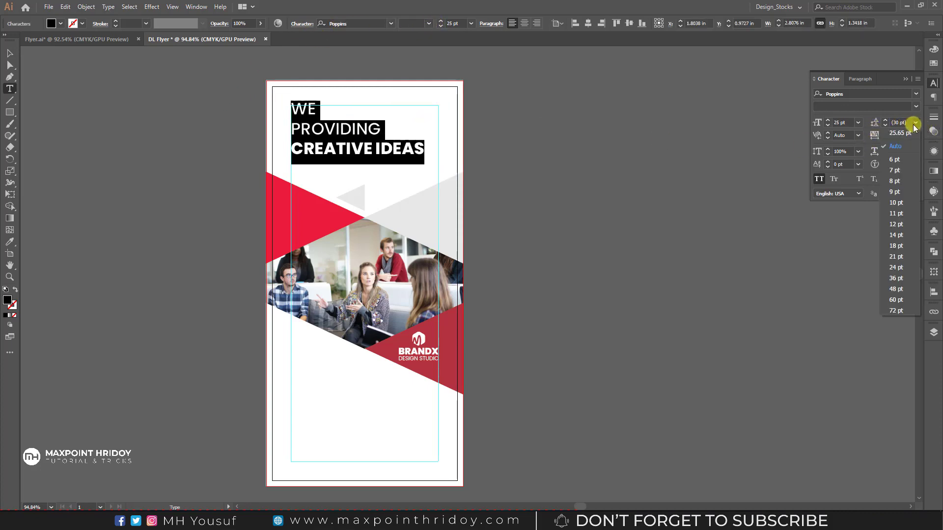
click(897, 266)
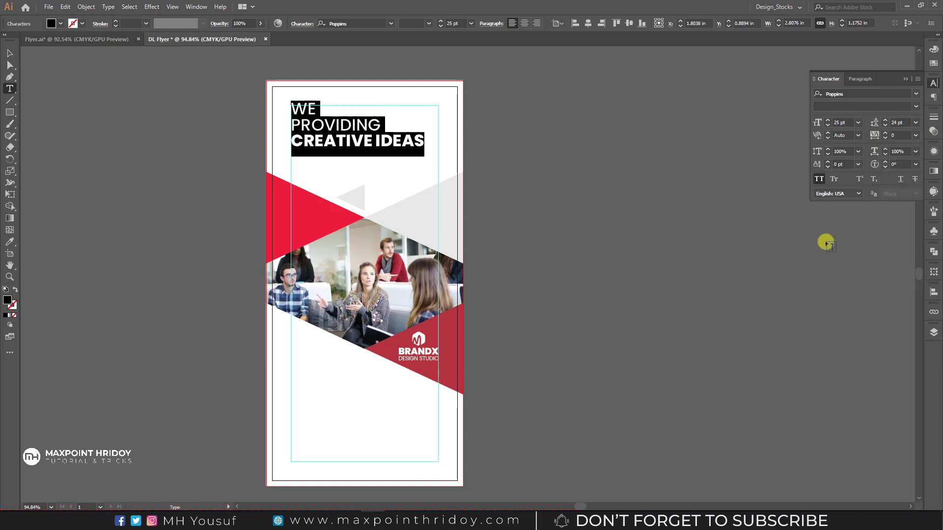
click(906, 122)
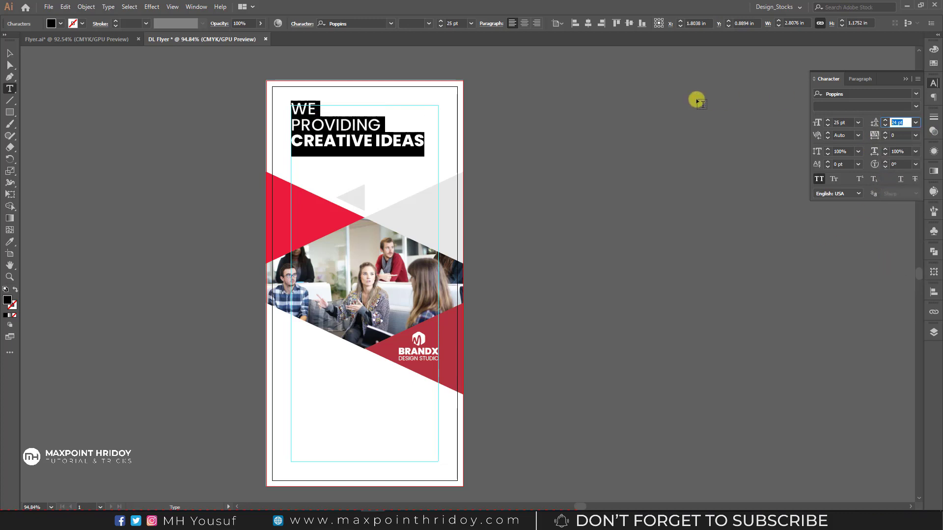
text(25)
key(Return)
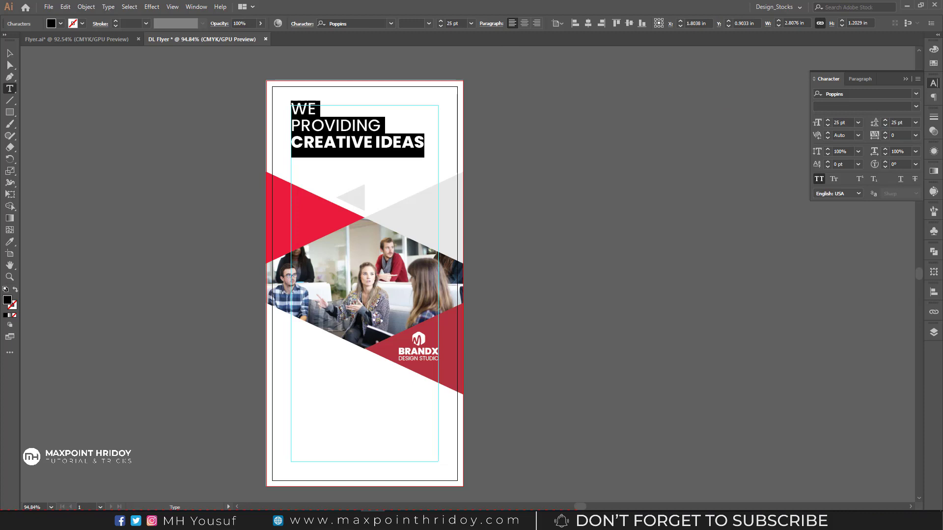
Step: Move the three-line heading slightly down at the top of the flyer
click(9, 52)
drag(330, 124, 243, 108)
click(606, 156)
Step: Set the fill color of the WE and PROVIDING lines to 90% black (K 90)
key(t)
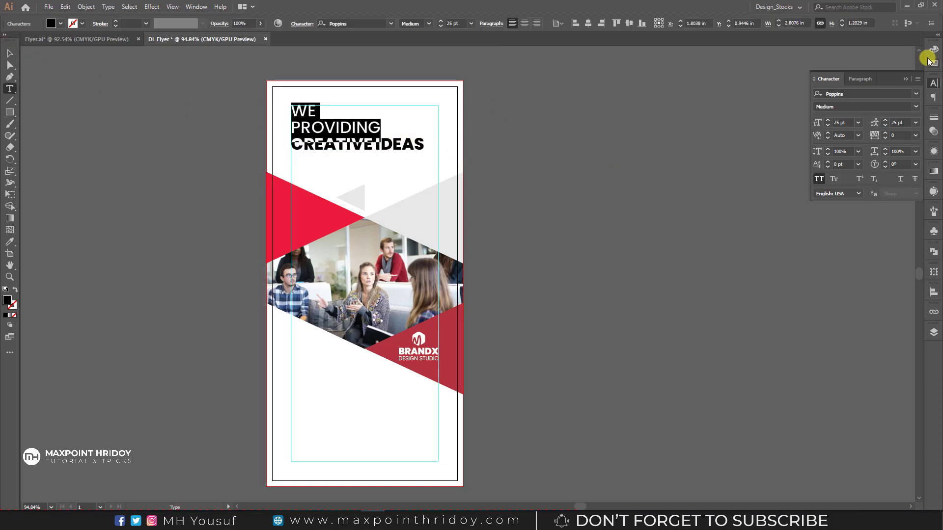
click(933, 49)
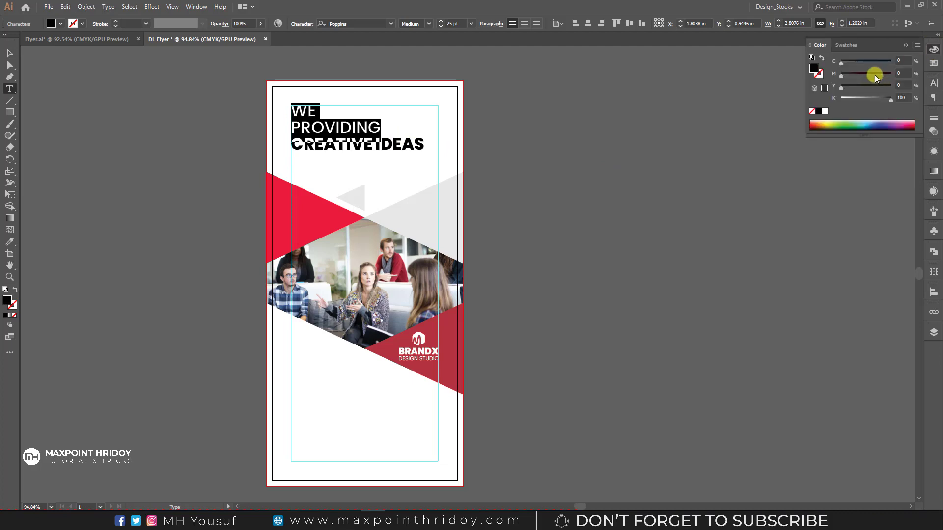
click(903, 97)
text(90)
key(Return)
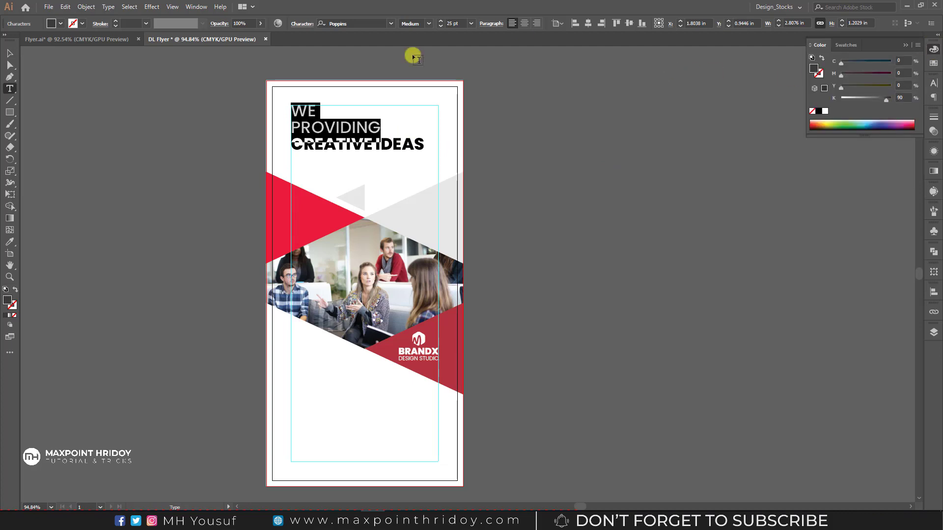
Step: Color the CREATIVE IDEAS line with the bright red sampled from the left triangle
triple_click(306, 146)
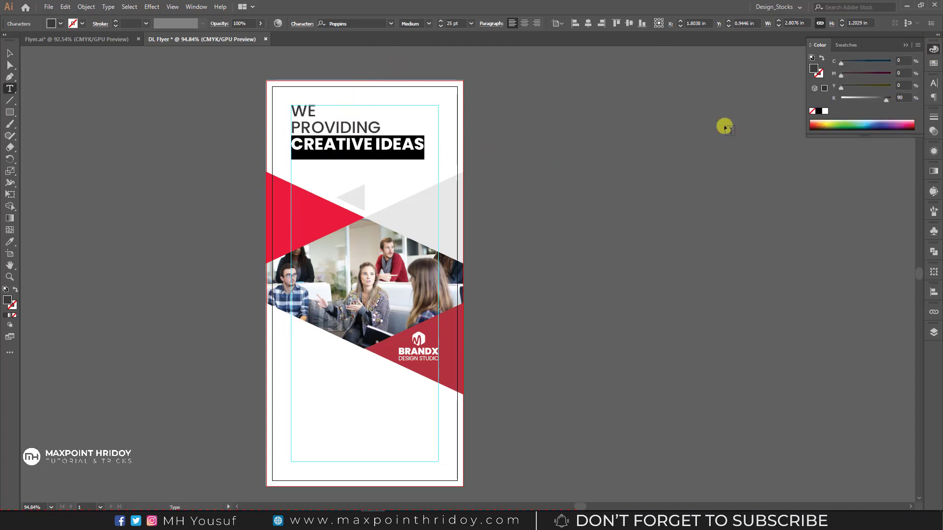
click(902, 98)
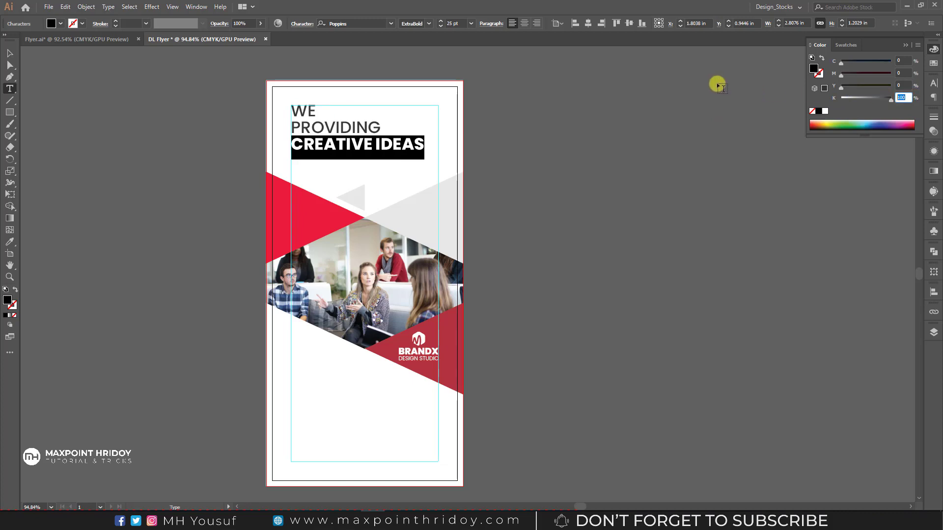
click(9, 241)
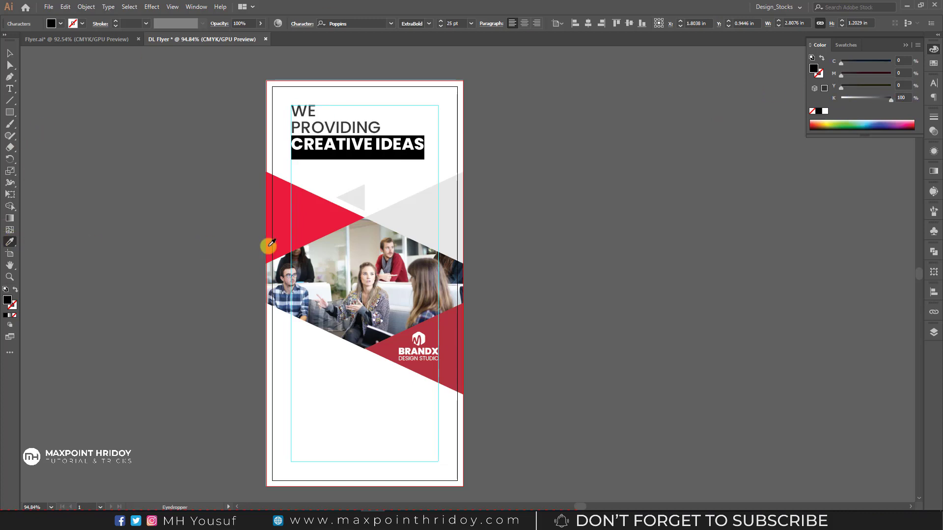
click(319, 206)
key(v)
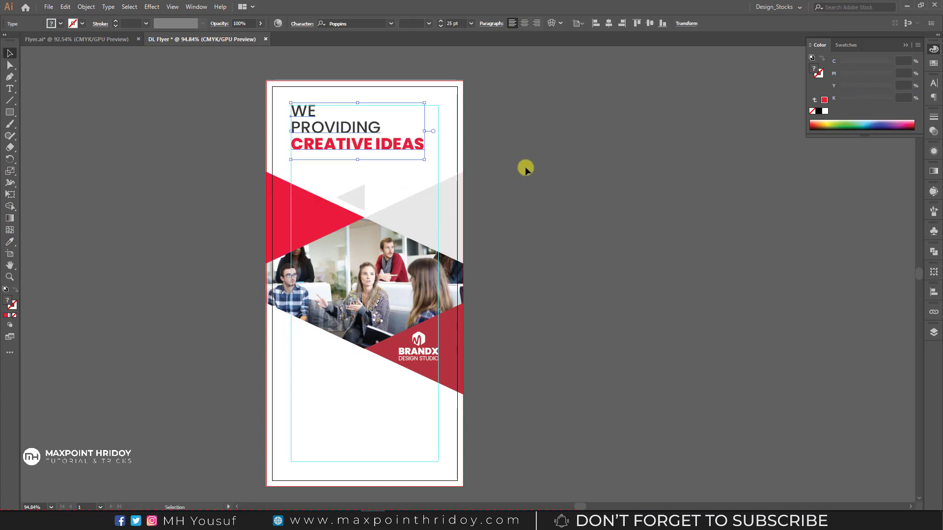
click(525, 169)
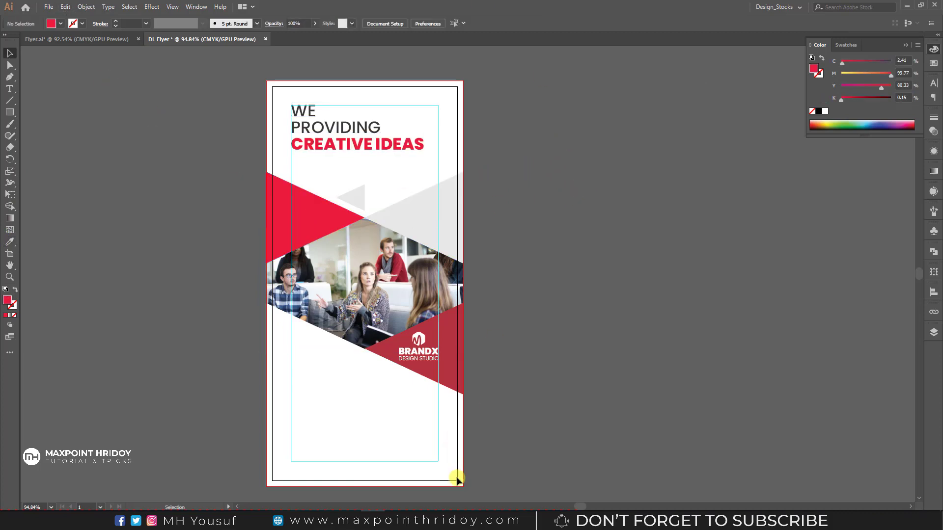
Step: Switch to Notepad, copy the three-line Lorem ipsum paragraph below the title, and return to the flyer
key(alt+Tab)
drag(668, 284, 518, 261)
click(838, 216)
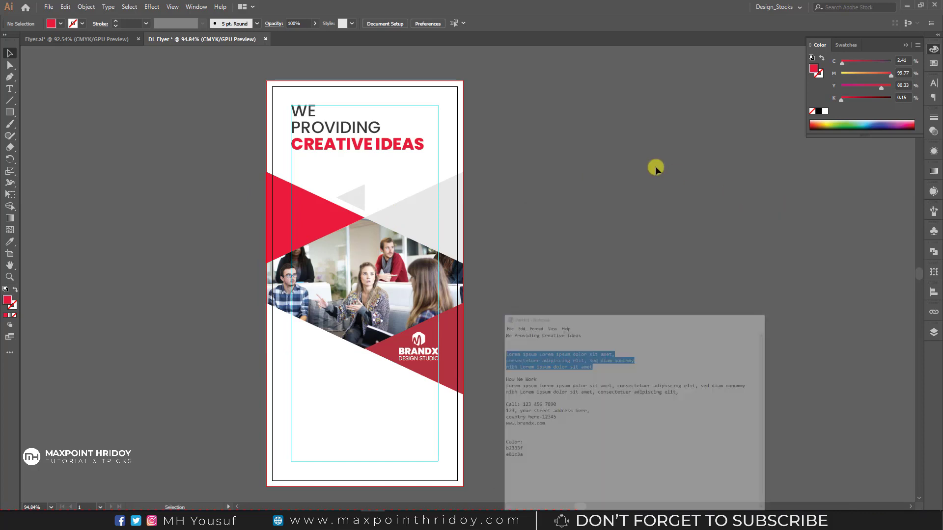
Step: Create a text area under the heading spanning the vertical guides and paste the Lorem ipsum paragraph into it
key(t)
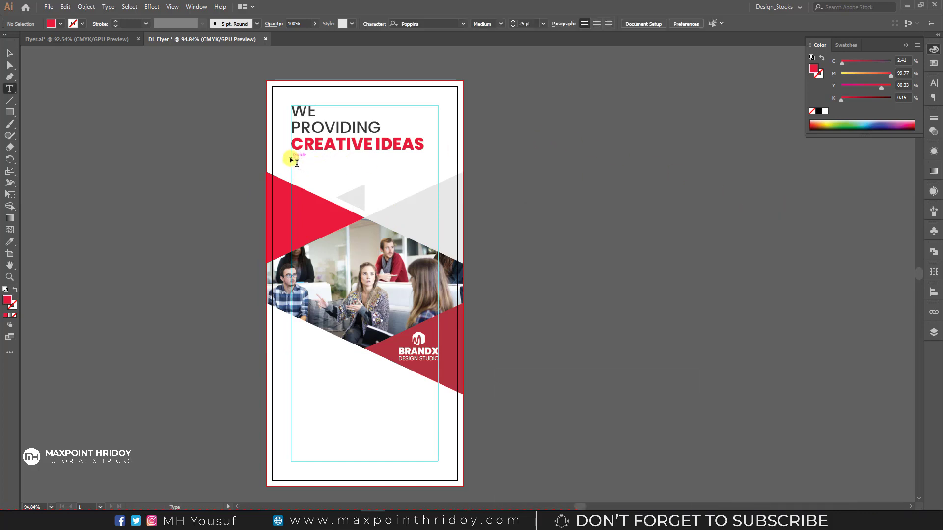
drag(291, 158, 439, 185)
key(ctrl+v)
Step: Set the Lorem ipsum paragraph's font size to 8 pt and its style to Poppins Regular
key(ctrl+a)
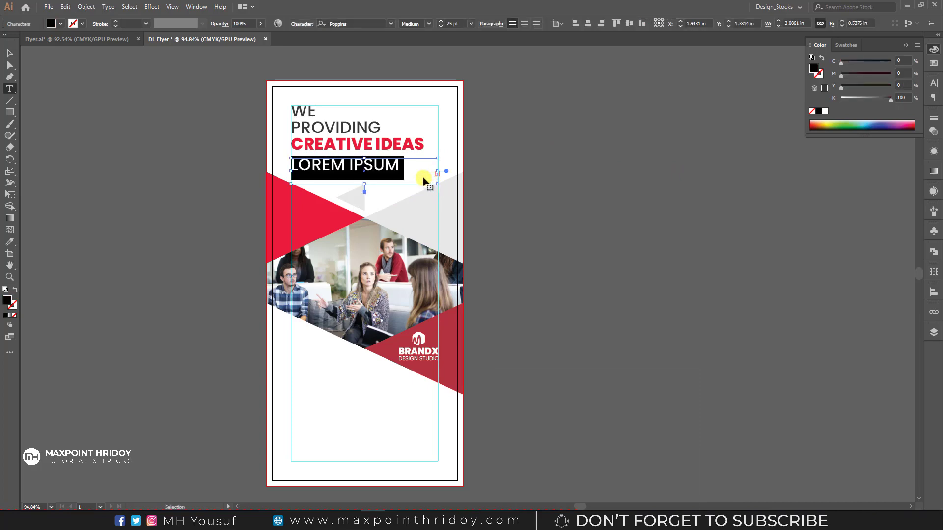
click(440, 26)
click(440, 26)
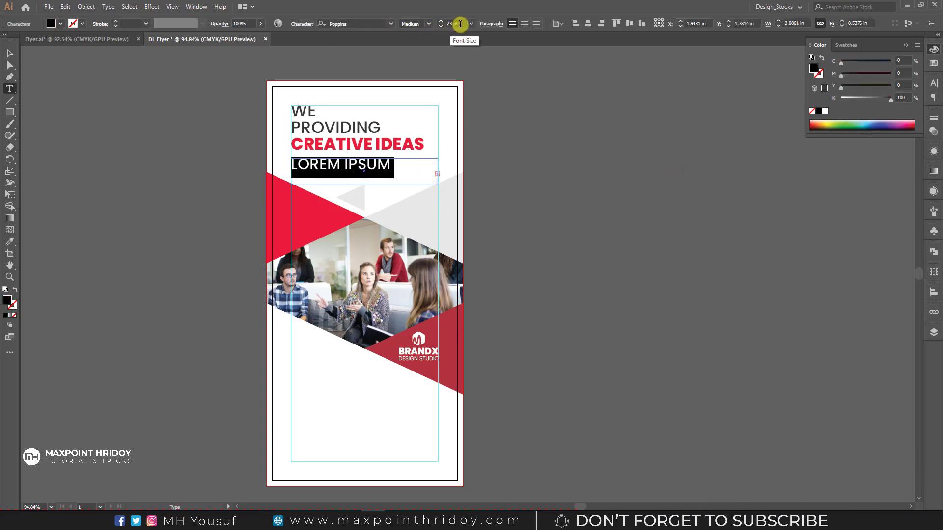
text(8)
key(Return)
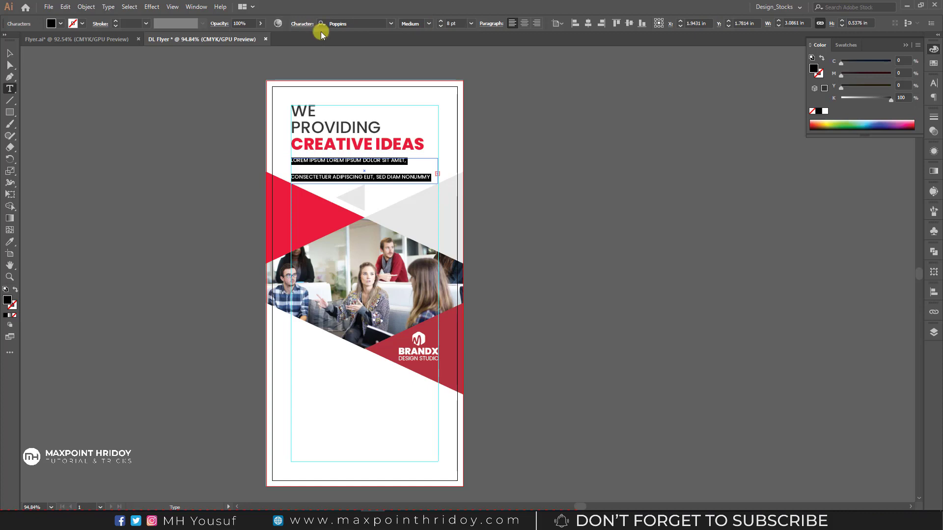
click(428, 23)
click(419, 99)
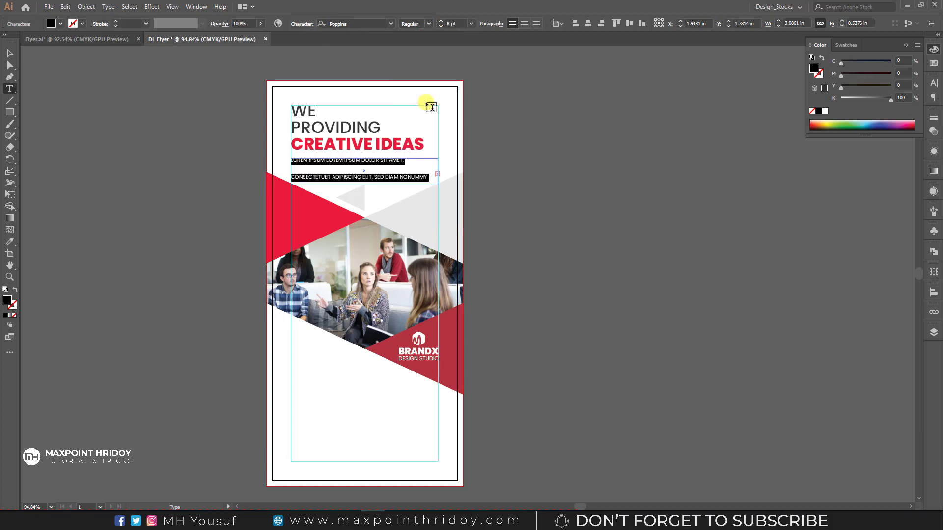
Step: Turn off All Caps for the Lorem ipsum paragraph and set its leading to 12 pt
key(ctrl+t)
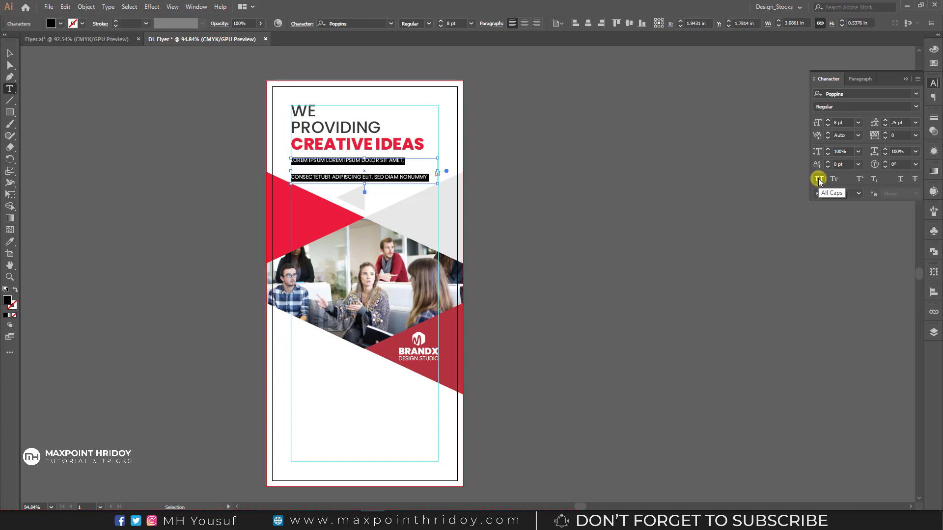
click(818, 179)
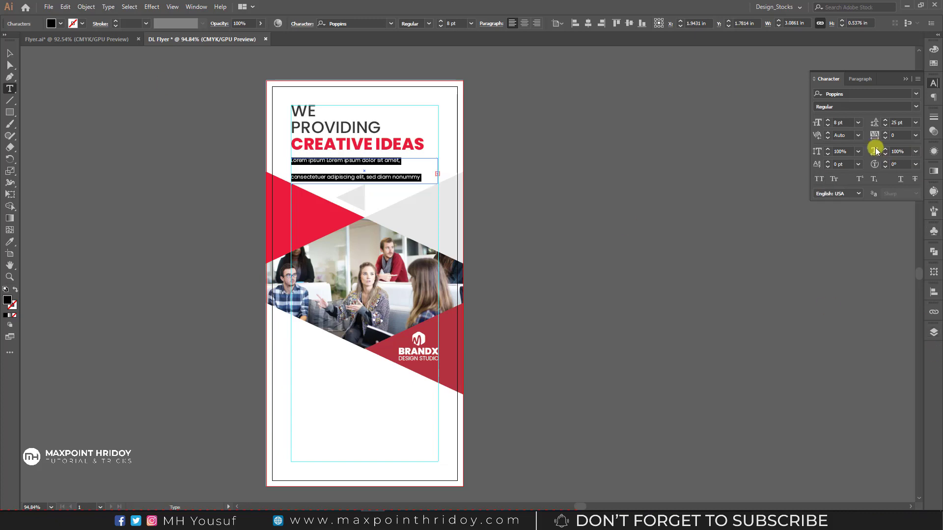
click(898, 122)
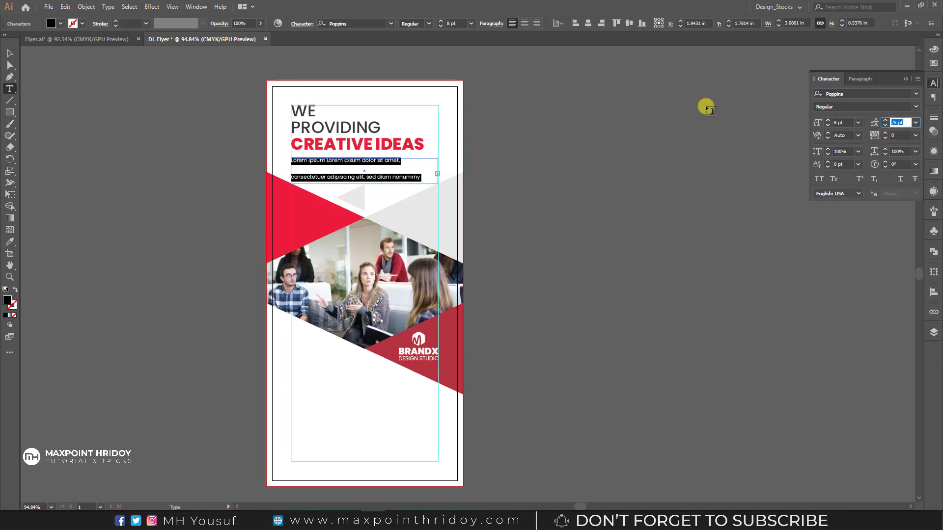
text(12)
key(Return)
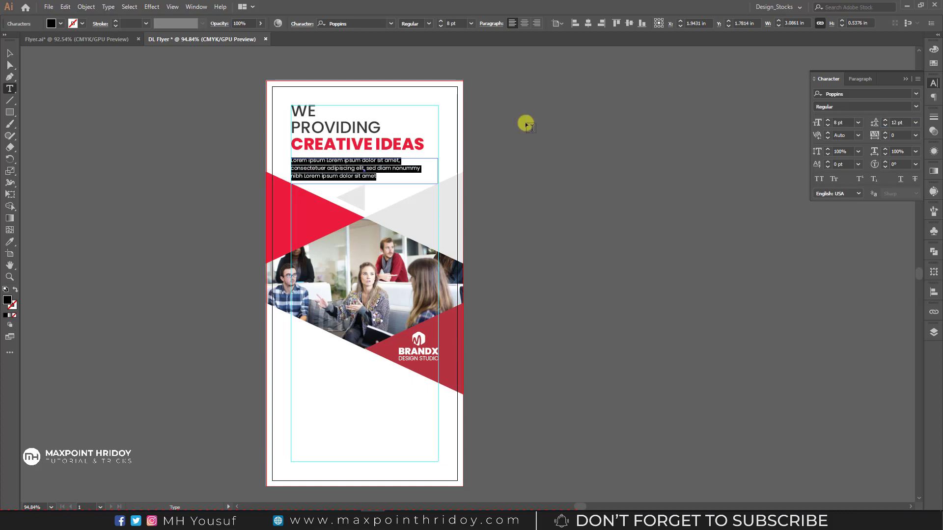
key(Escape)
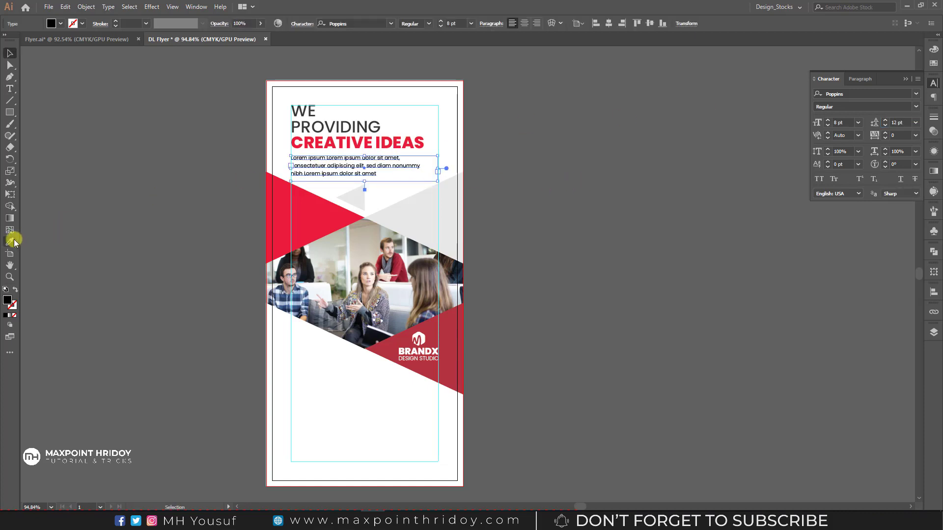
Step: Give the Lorem ipsum paragraph the dark gray color sampled from the WE line
click(10, 241)
click(305, 107)
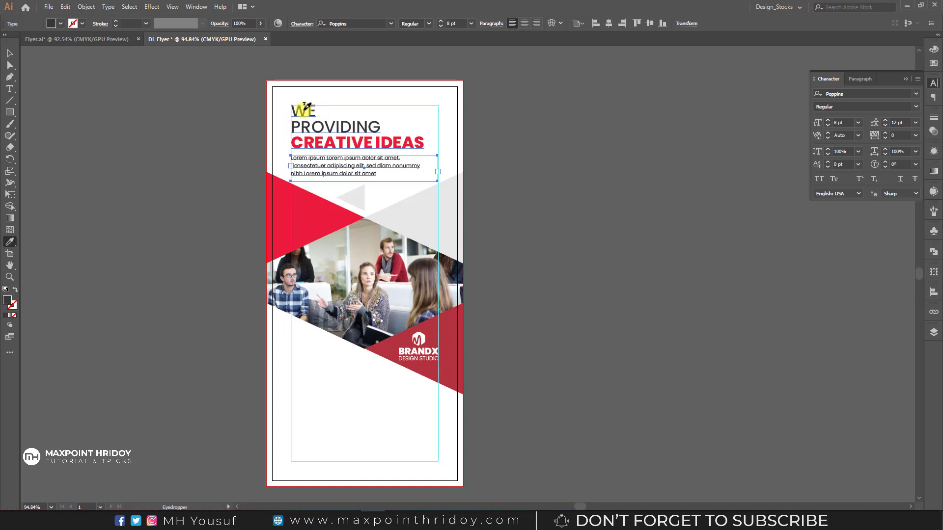
click(10, 53)
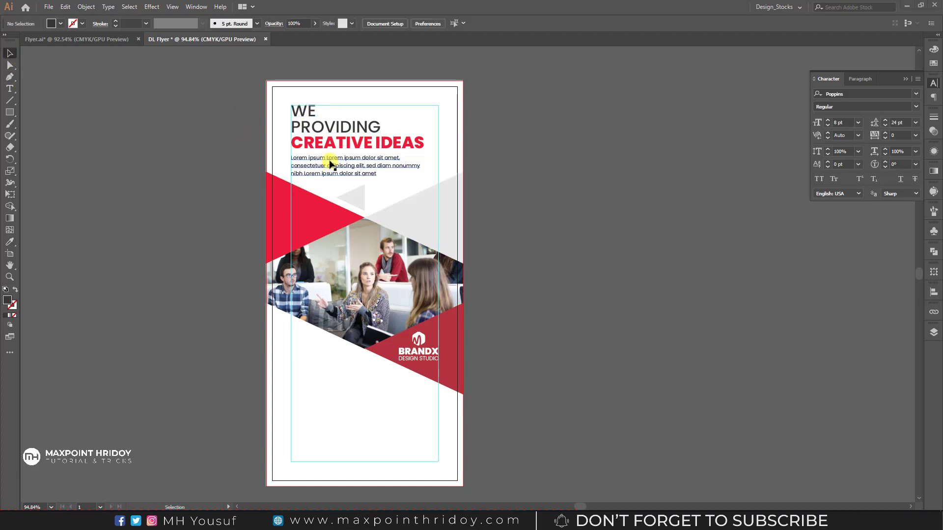
Step: Switch to Notepad, copy the How We Work title, and return to the flyer
scroll(353, 275, down, 2)
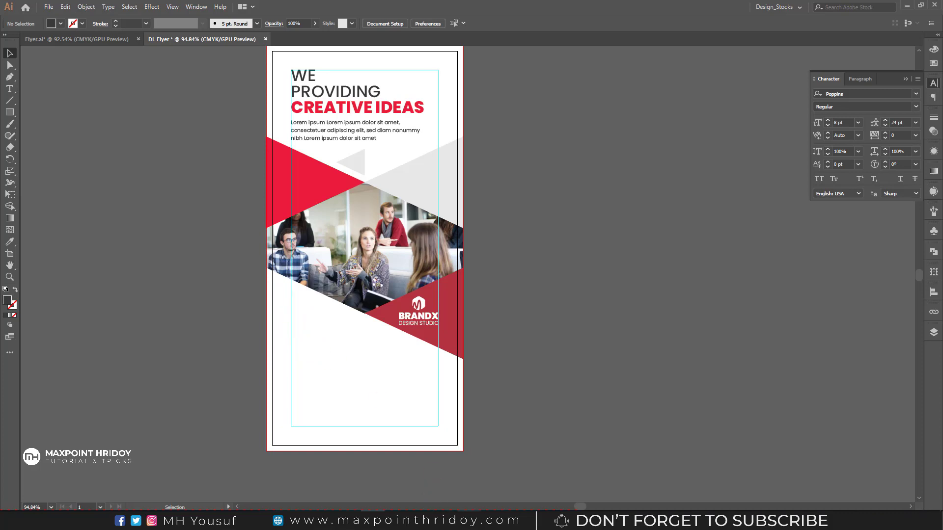
key(alt+Tab)
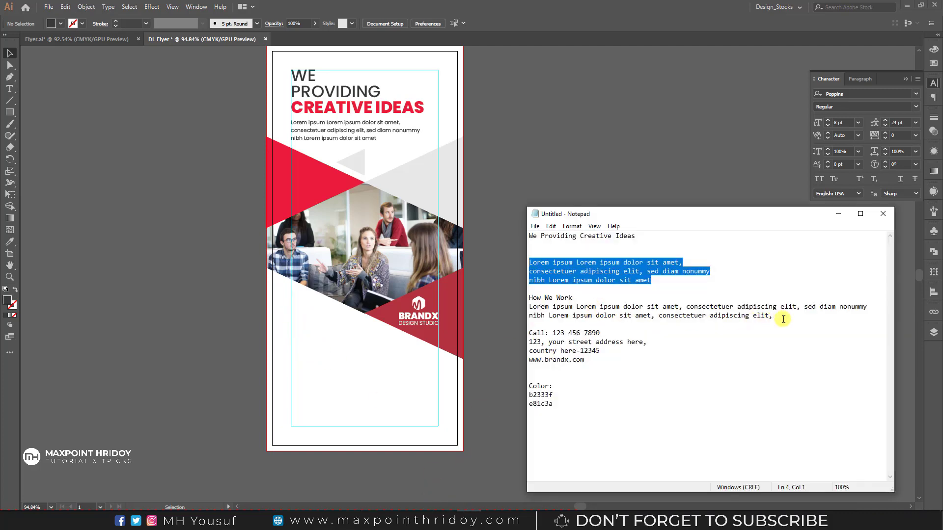
drag(580, 297, 480, 295)
key(ctrl+c)
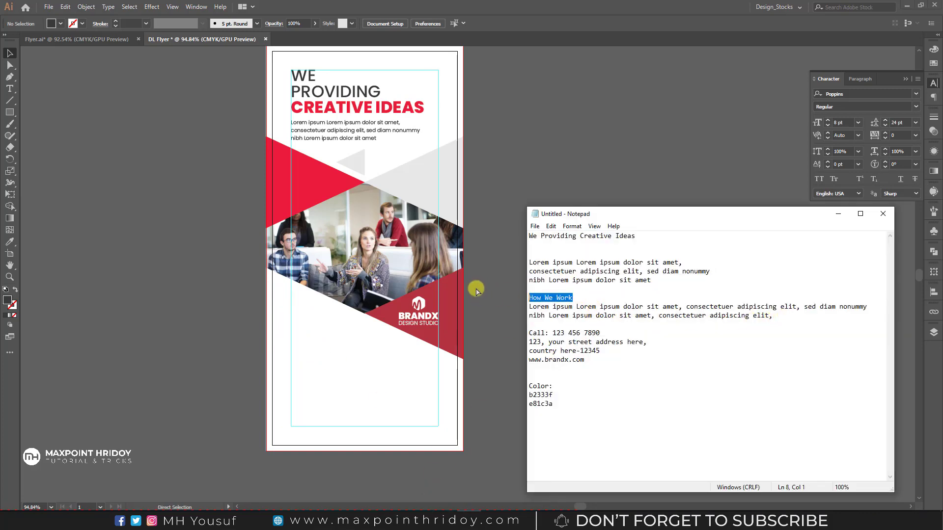
click(837, 216)
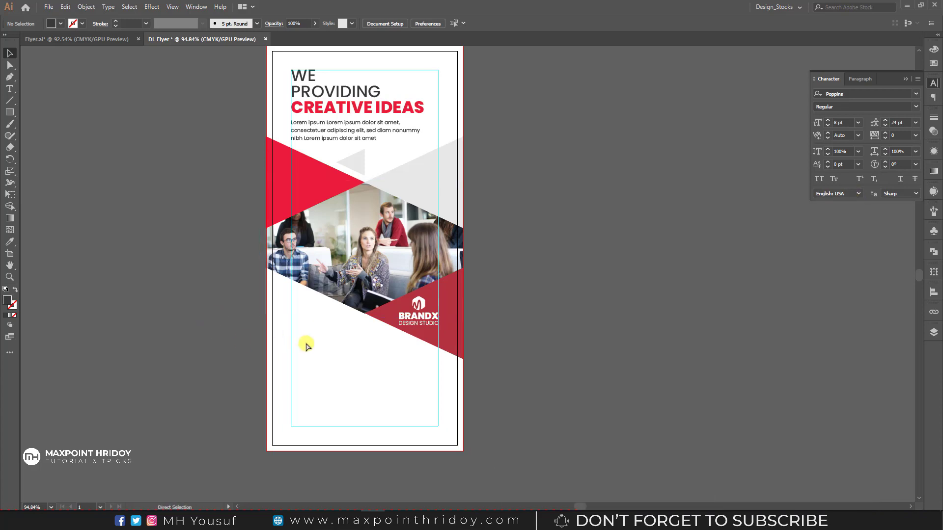
Step: Paste How We Work below the photo at the left guide and apply the text style sampled from the WE line
key(ctrl+v)
drag(487, 271, 318, 322)
key(i)
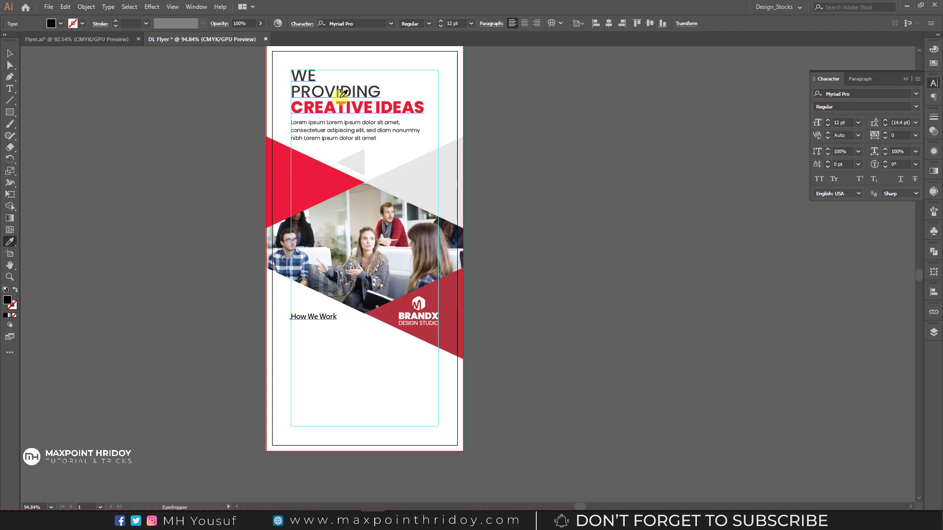
click(306, 77)
Step: Break the How We Work title into two lines: HOW and WE WORK
key(t)
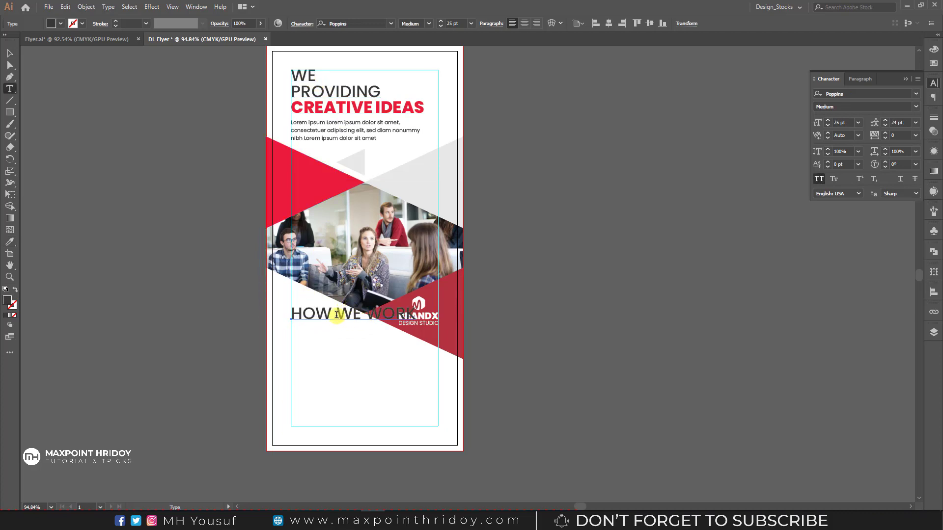
click(336, 314)
key(Return)
key(Escape)
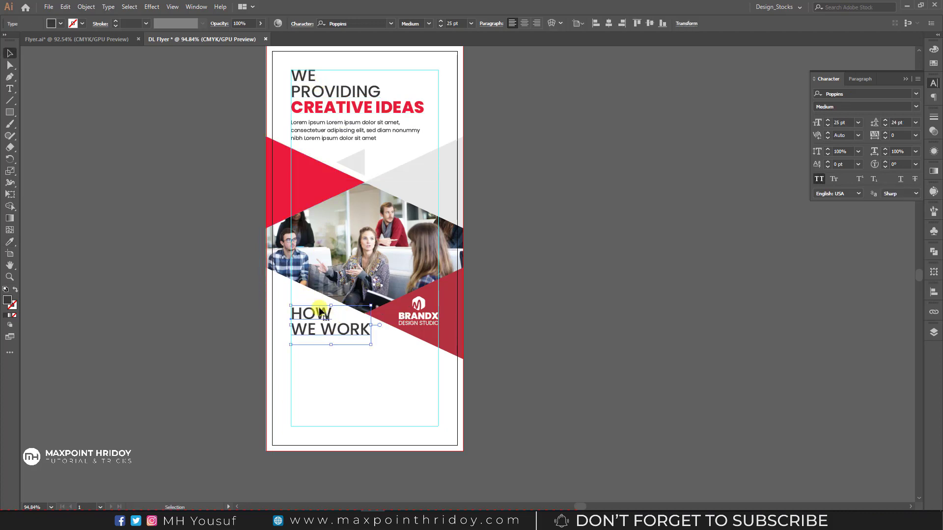
Step: Set the font size of the HOW WE WORK title to 14 pt
click(455, 23)
click(462, 27)
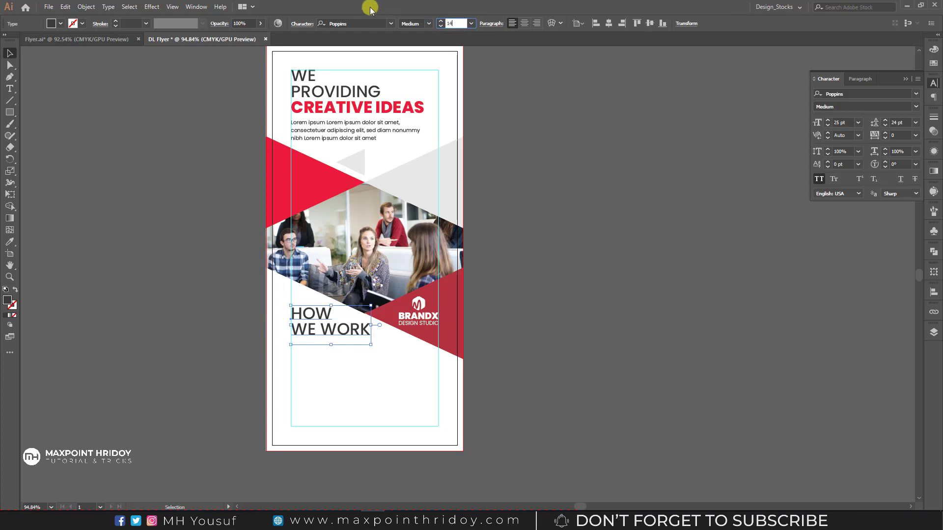
key(Return)
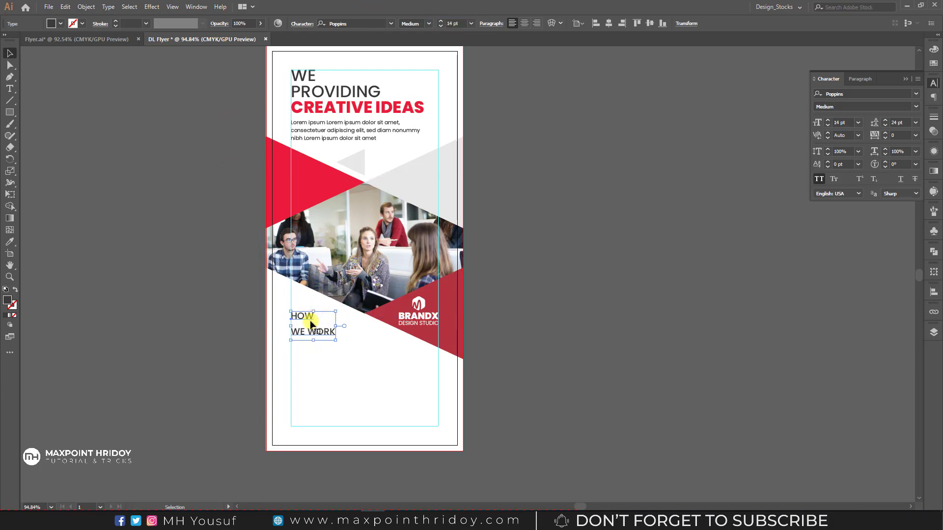
Step: Change the font style of the WE WORK line to Poppins Bold
double_click(297, 332)
drag(323, 333, 336, 333)
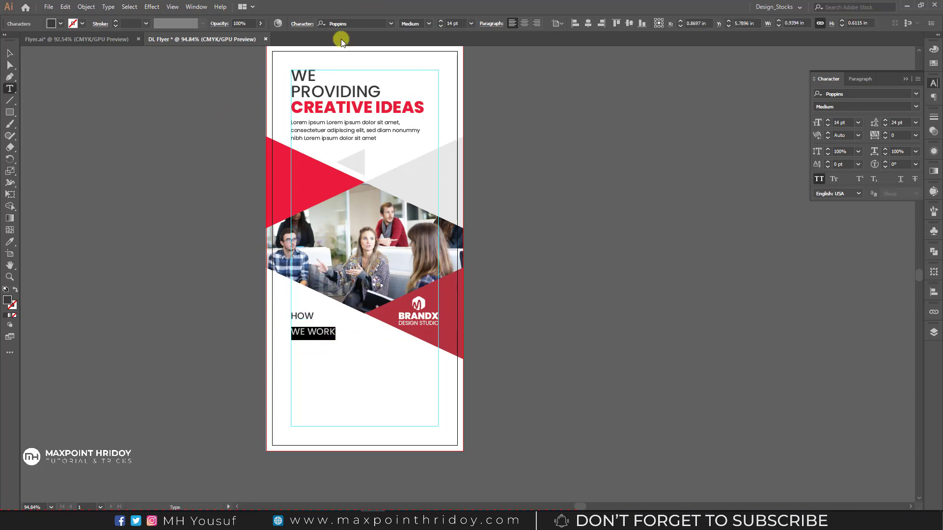
click(421, 24)
click(415, 163)
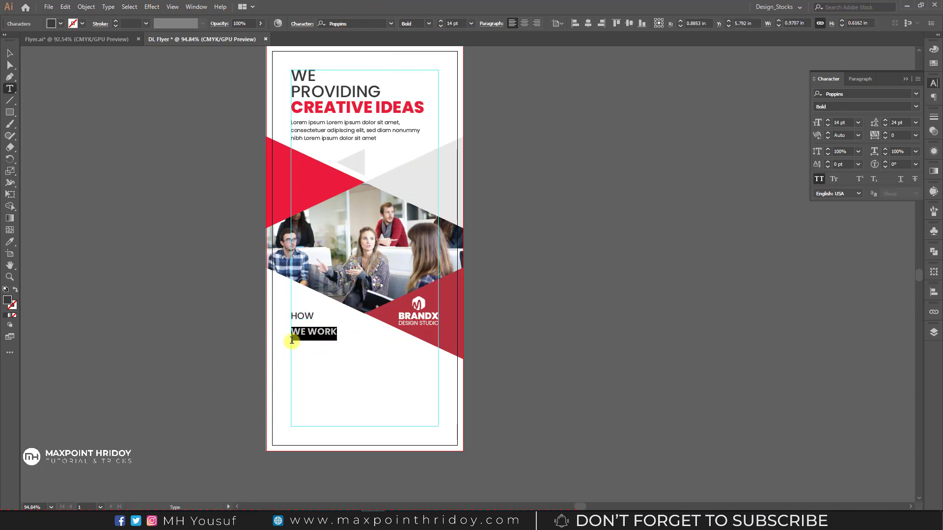
key(Escape)
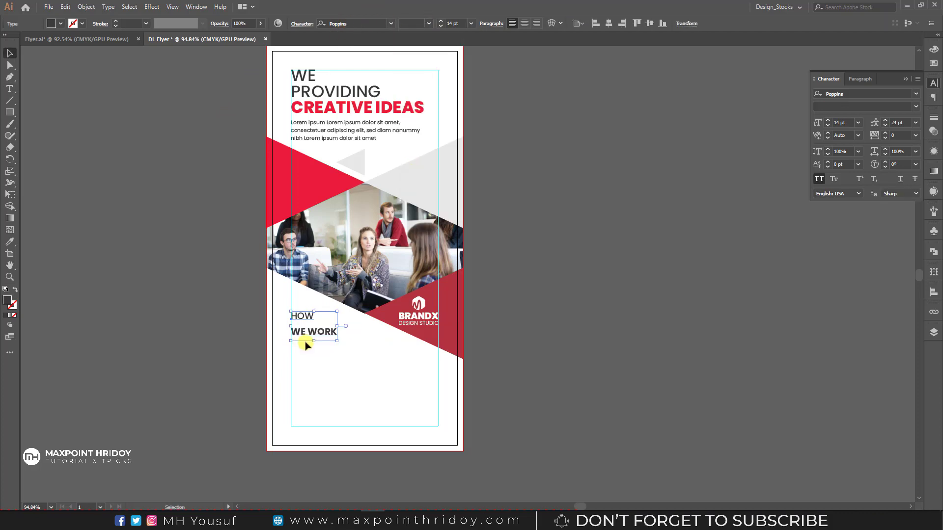
Step: Reduce the leading of the HOW WE WORK title to 14 pt
click(883, 126)
click(884, 126)
click(884, 126)
click(885, 126)
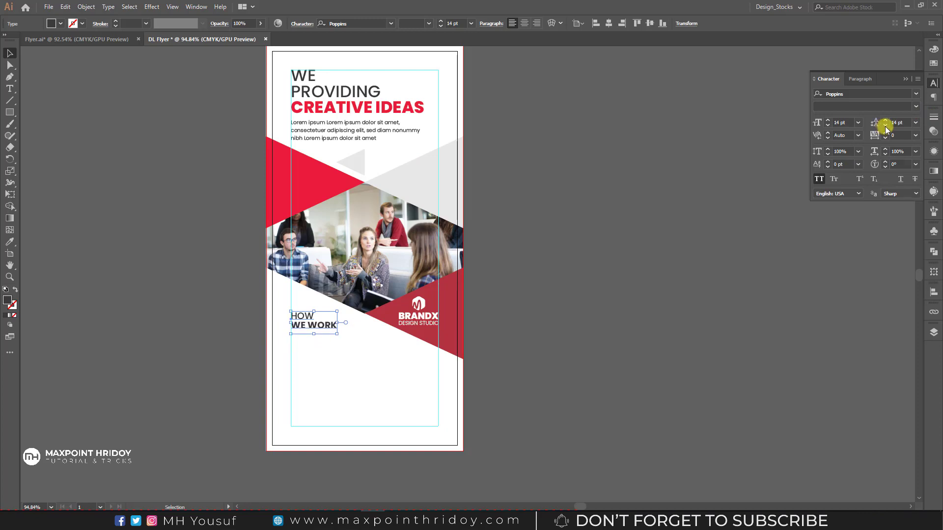
Step: Color the WE WORK line with the bright red sampled from the flyer's left triangle
drag(292, 329, 372, 331)
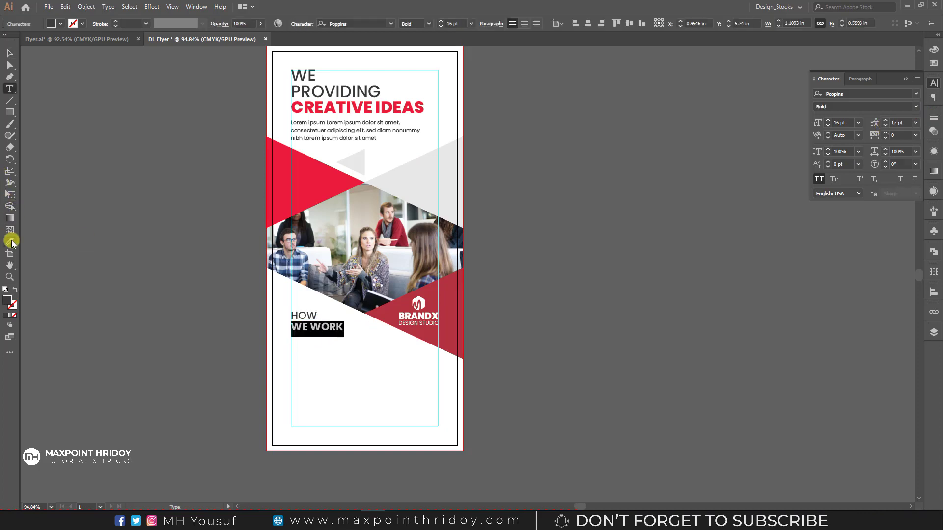
click(10, 241)
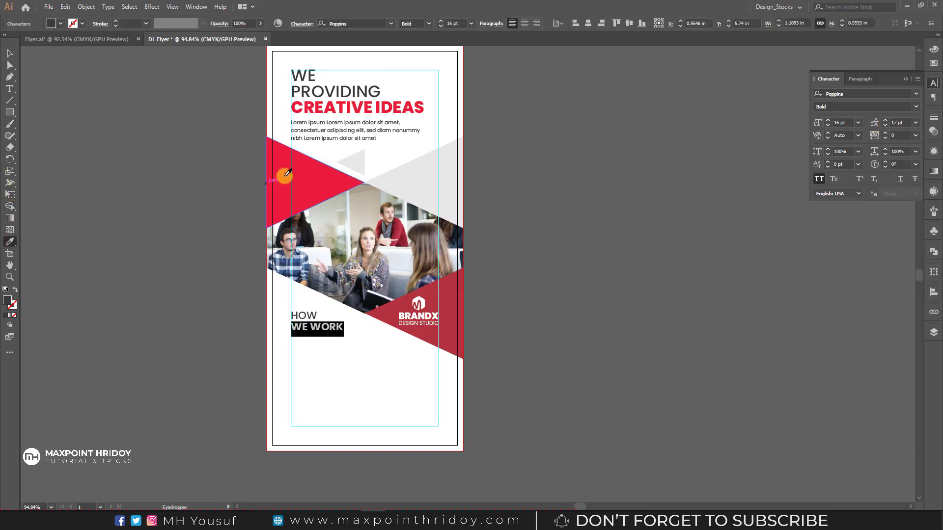
click(287, 173)
key(v)
click(593, 248)
Step: Copy the two-line Lorem ipsum paragraph under How We Work from the Notepad file and return to Illustrator
scroll(471, 500, down, 3)
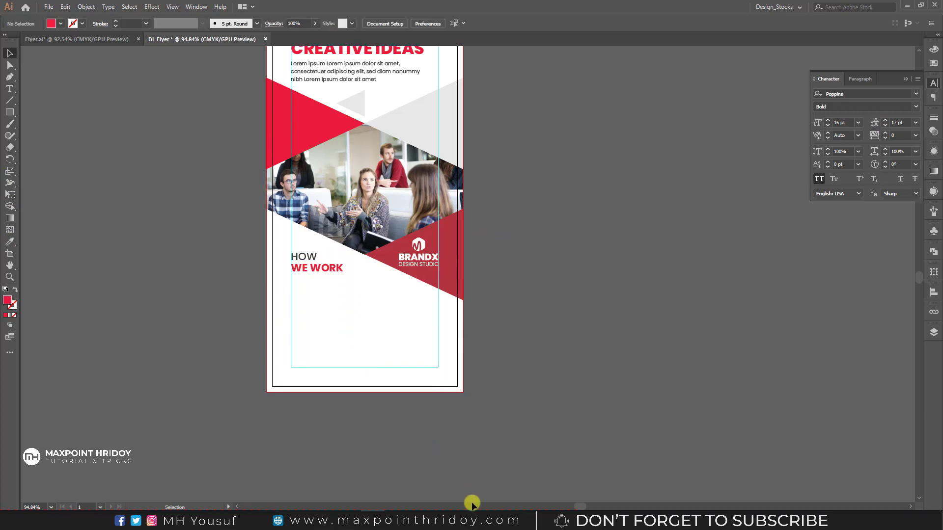
key(alt+Tab)
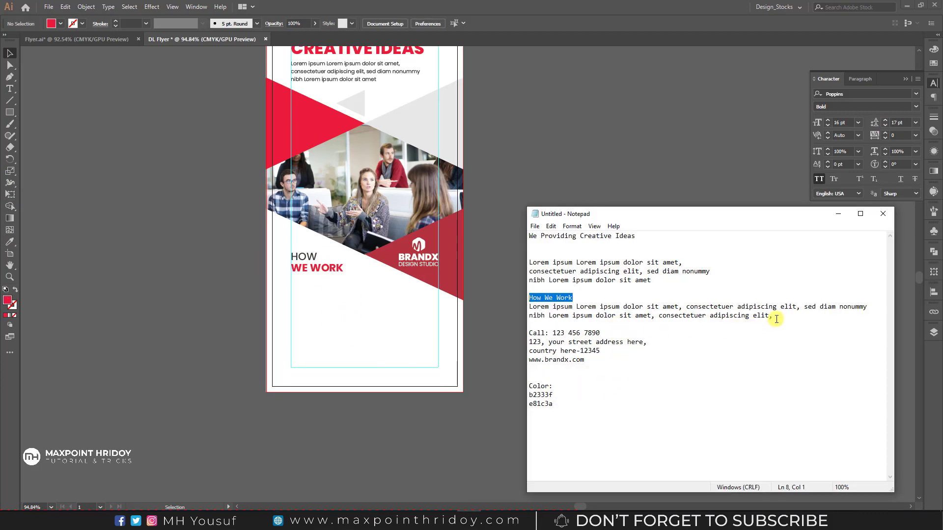
drag(774, 315, 512, 307)
key(ctrl+c)
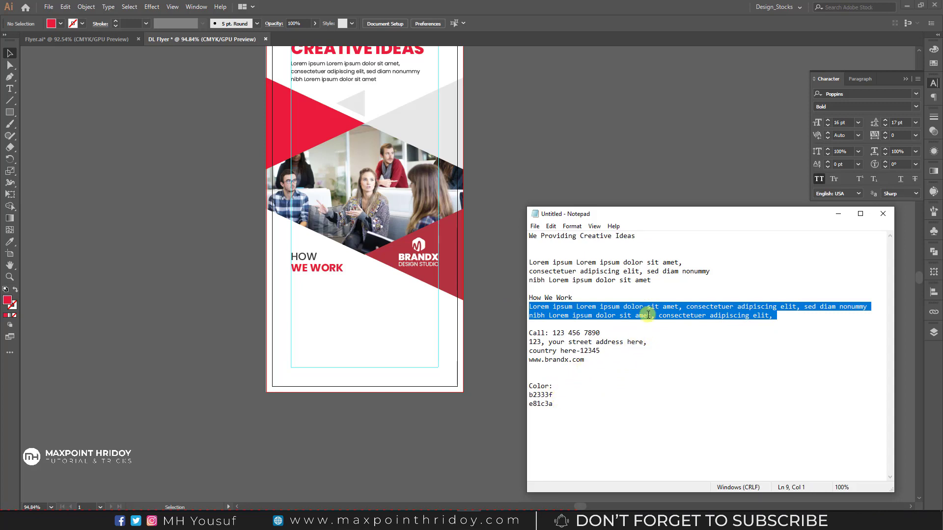
click(838, 213)
Step: Duplicate the intro paragraph below the HOW WE WORK title and replace its text with the copied paragraph
click(310, 76)
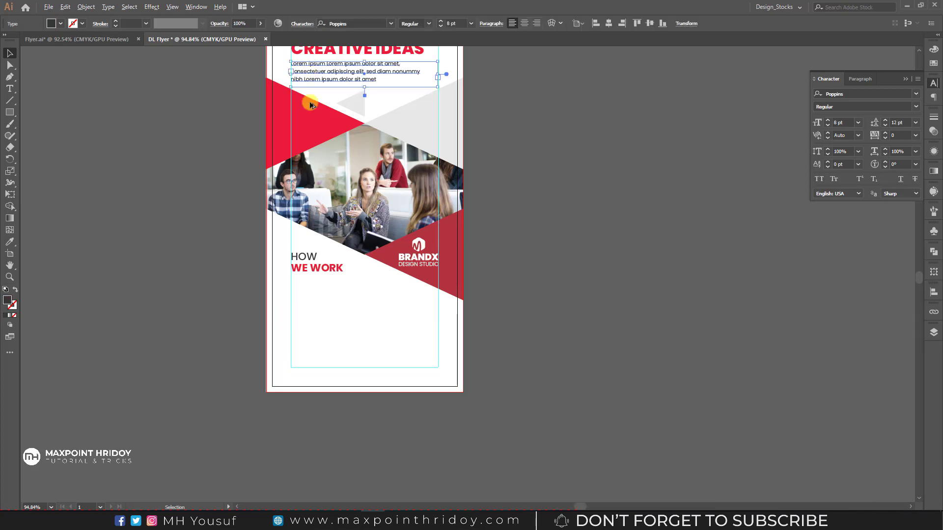
drag(310, 77, 305, 292)
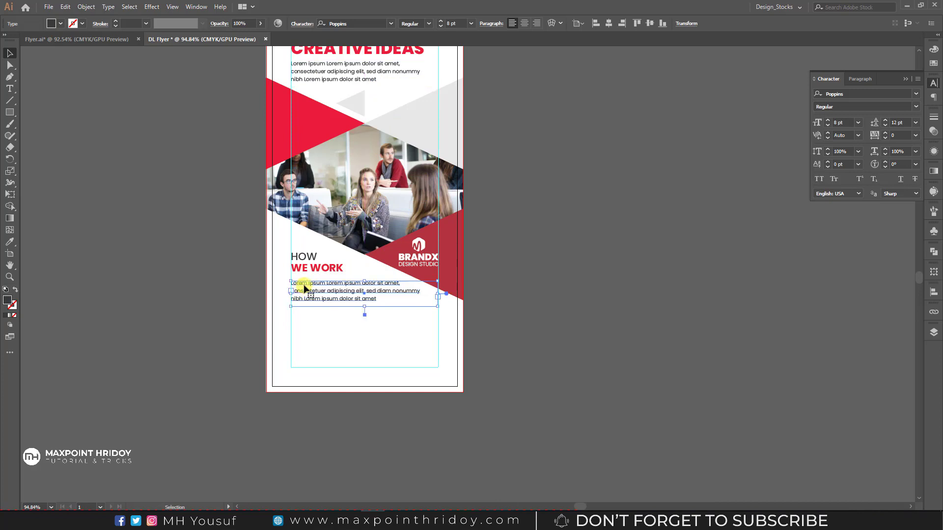
double_click(305, 292)
key(ctrl+a)
key(ctrl+v)
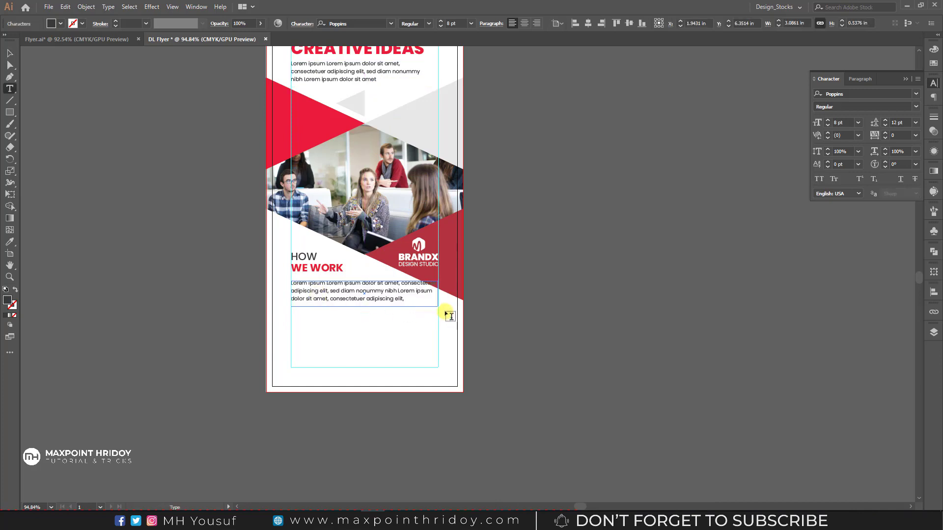
Step: Narrow the new paragraph's text frame and extend its lower-right corner to the margin guide, slanting the right edge along the red triangle
key(Escape)
drag(438, 294, 412, 305)
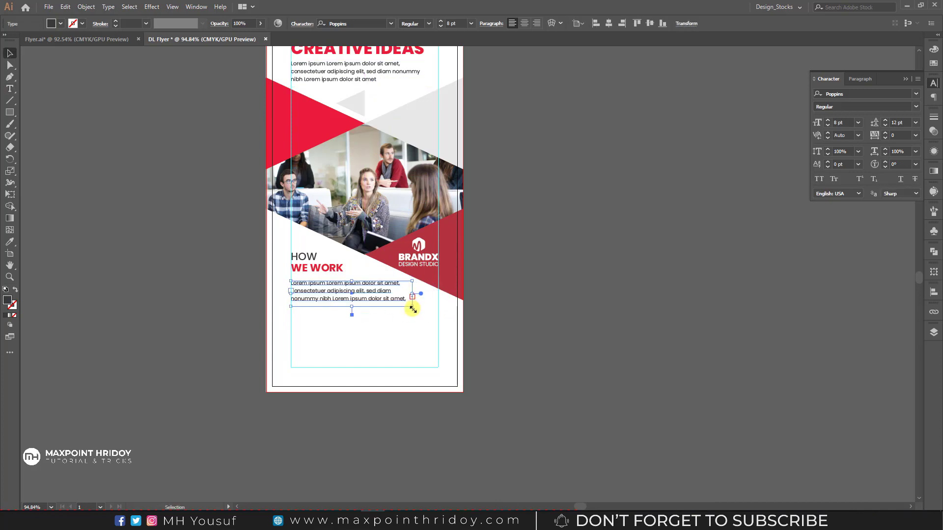
click(38, 155)
click(10, 67)
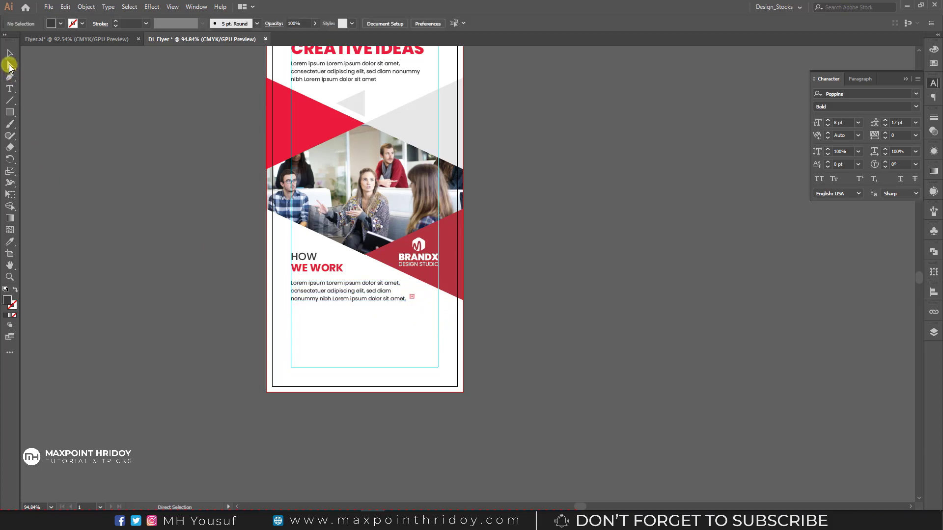
click(399, 301)
drag(412, 306, 440, 307)
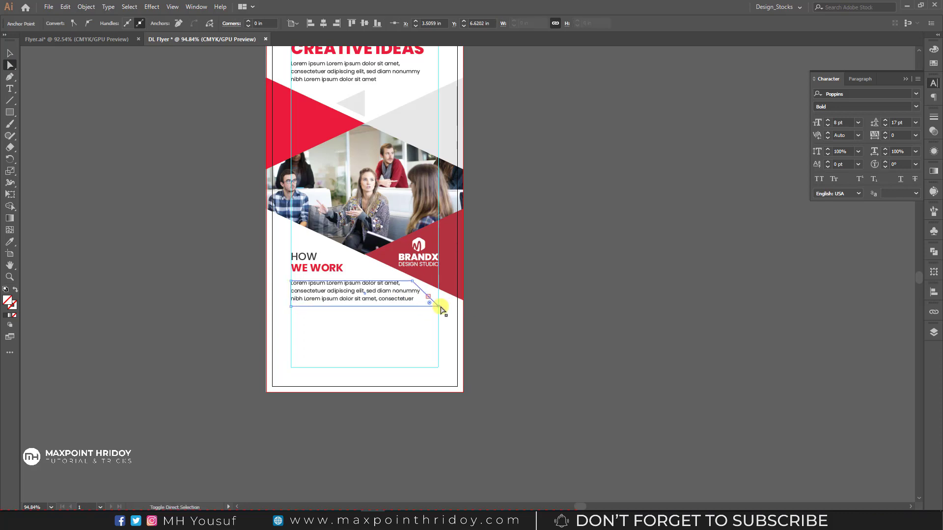
key(v)
click(555, 293)
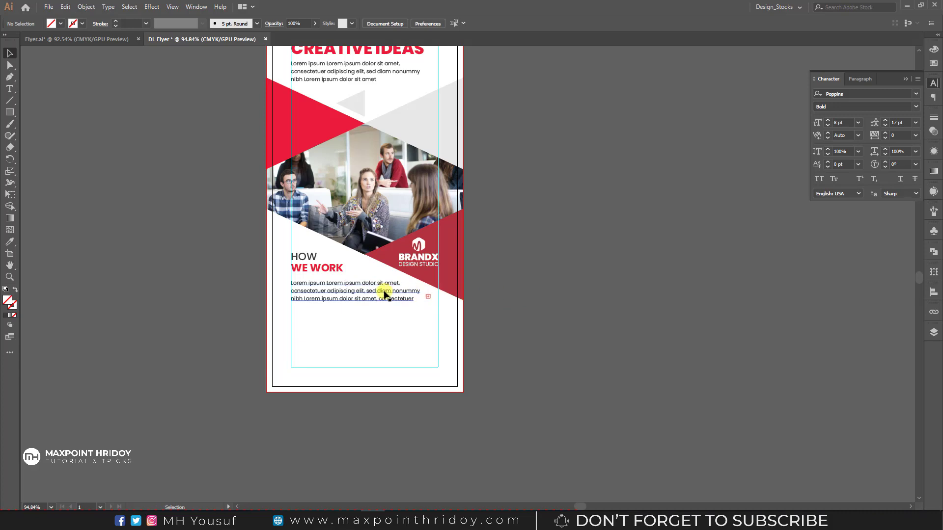
click(379, 300)
drag(366, 308, 366, 315)
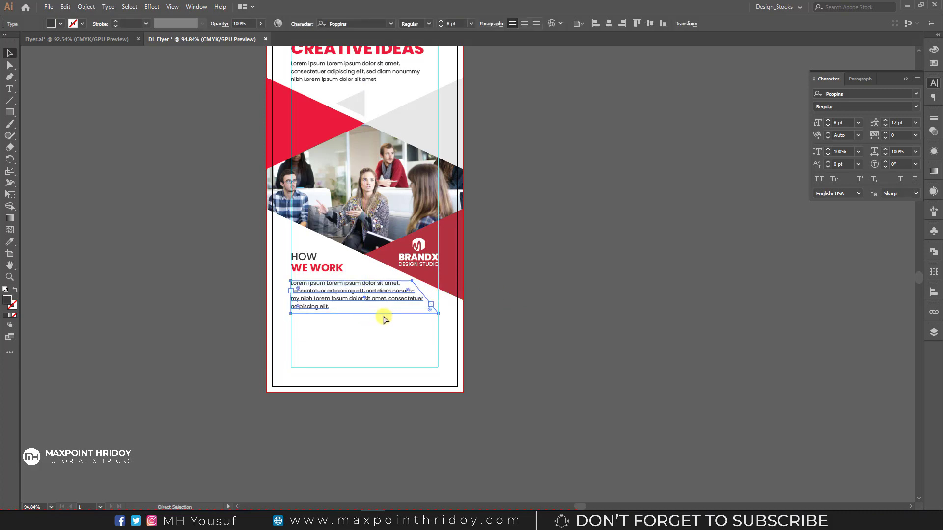
key(ctrl+z)
click(541, 286)
Step: Lengthen the slanted text frame to fit the whole paragraph and position it closely under the WE WORK line
click(368, 295)
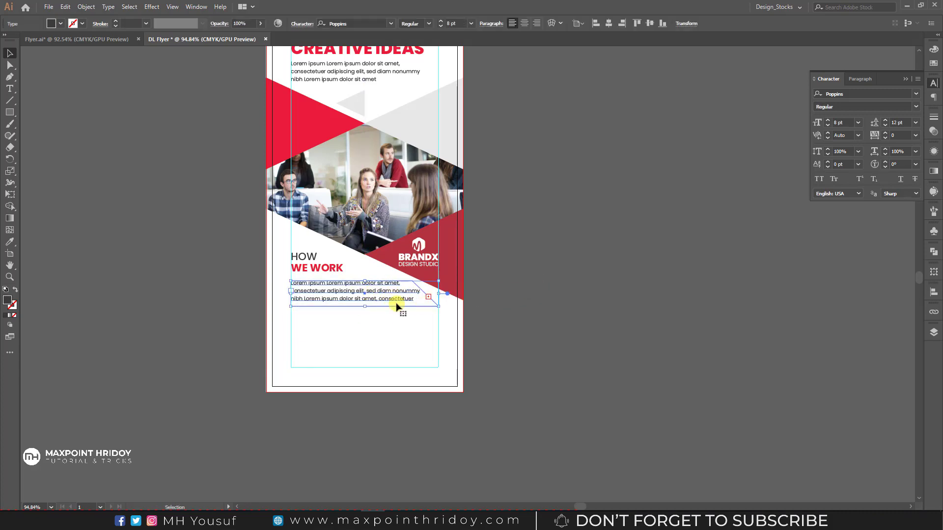
mouse_move(365, 307)
mouse_down()
mouse_move(364, 316)
mouse_move(353, 295)
mouse_up()
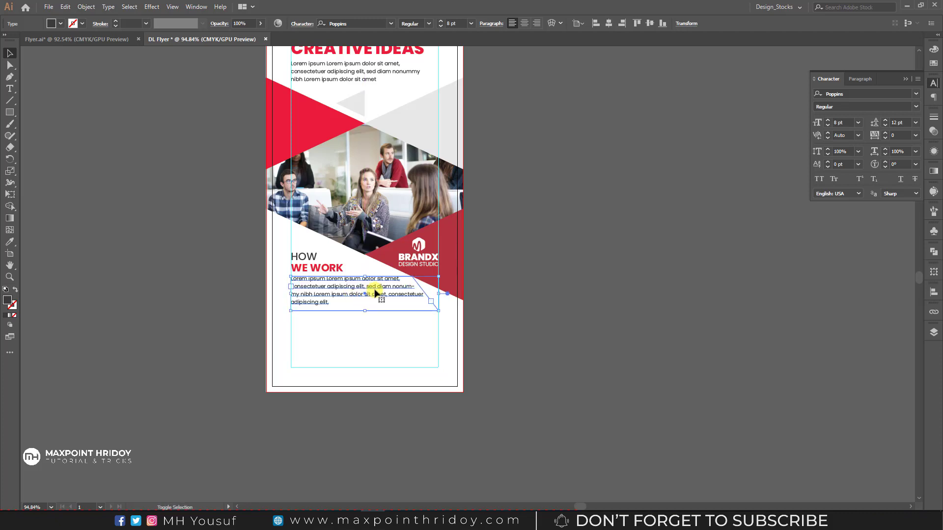
key(Down)
key(Down)
key(Up)
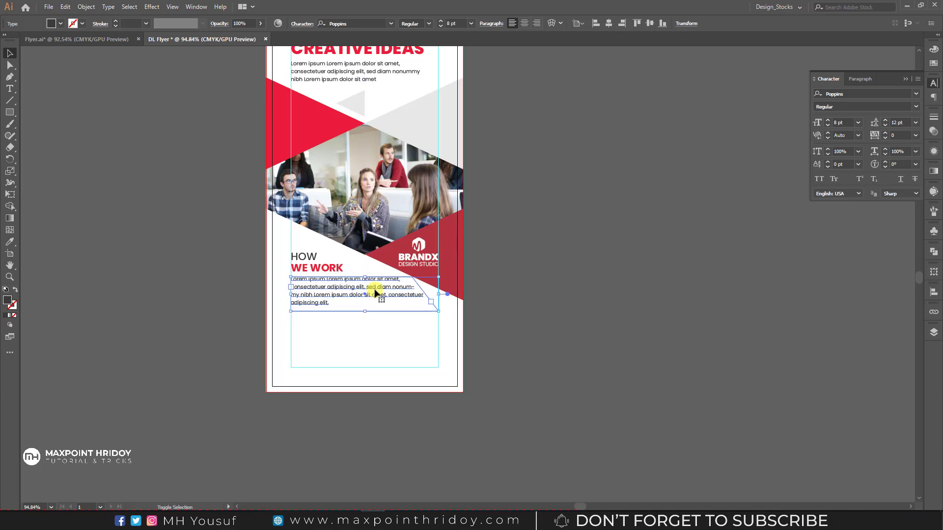
key(Down)
click(517, 279)
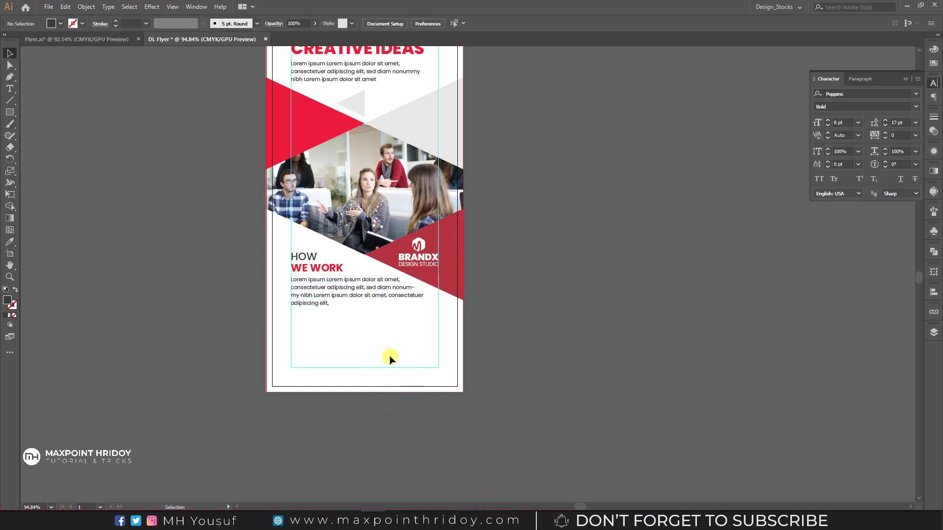
Step: Copy the phone, address and website lines from Notepad and paste them near the bottom of the flyer in Illustrator
key(alt+Tab)
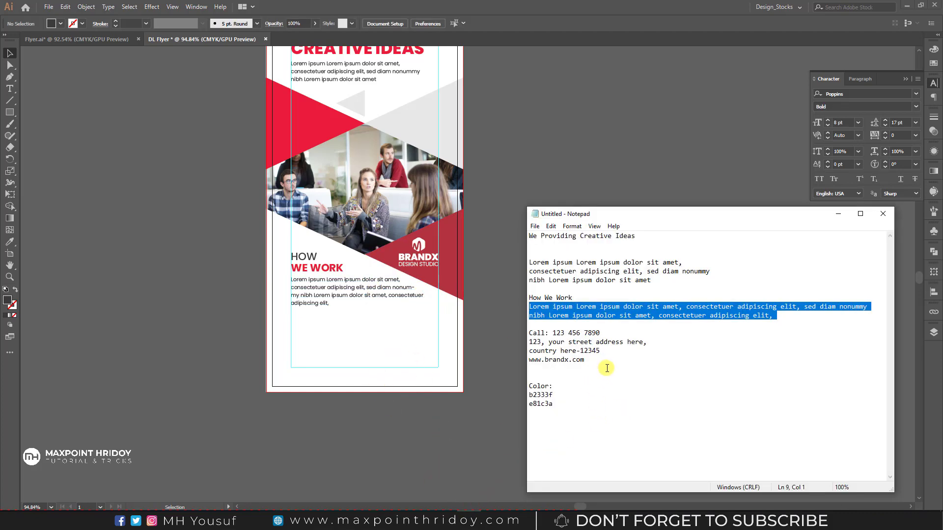
drag(603, 364, 505, 330)
key(ctrl+c)
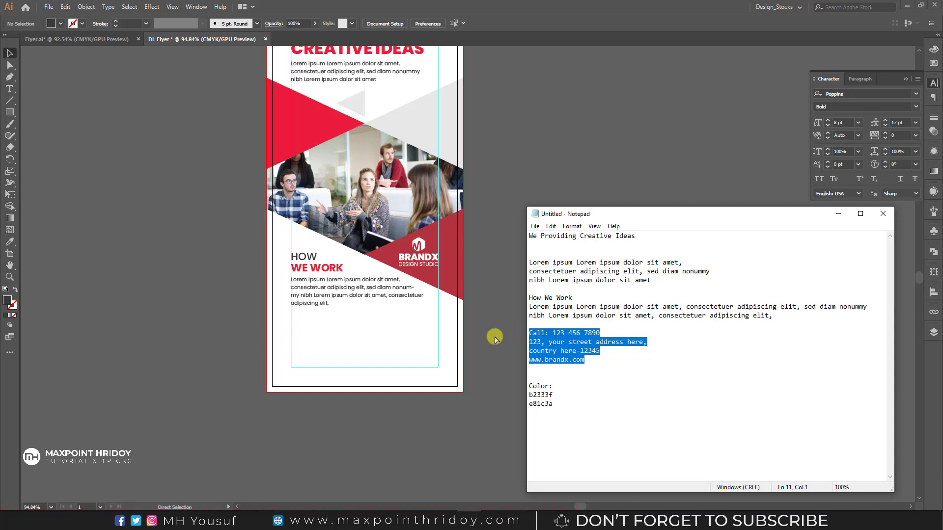
click(838, 215)
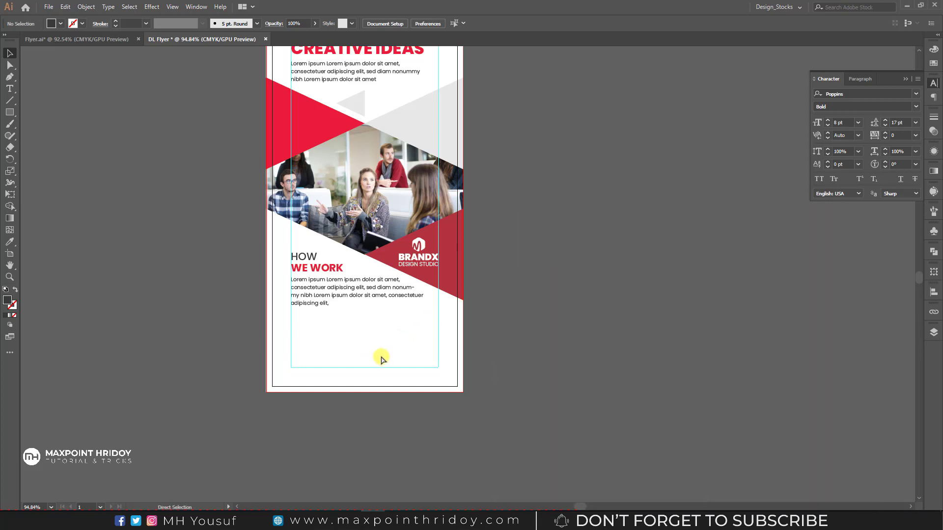
key(ctrl+v)
drag(469, 255, 385, 384)
double_click(320, 382)
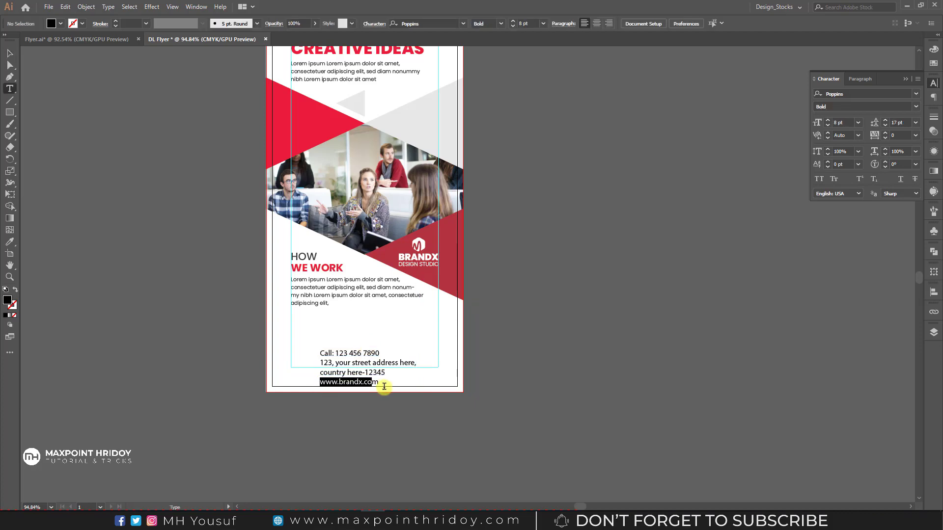
key(BackSpace)
key(BackSpace)
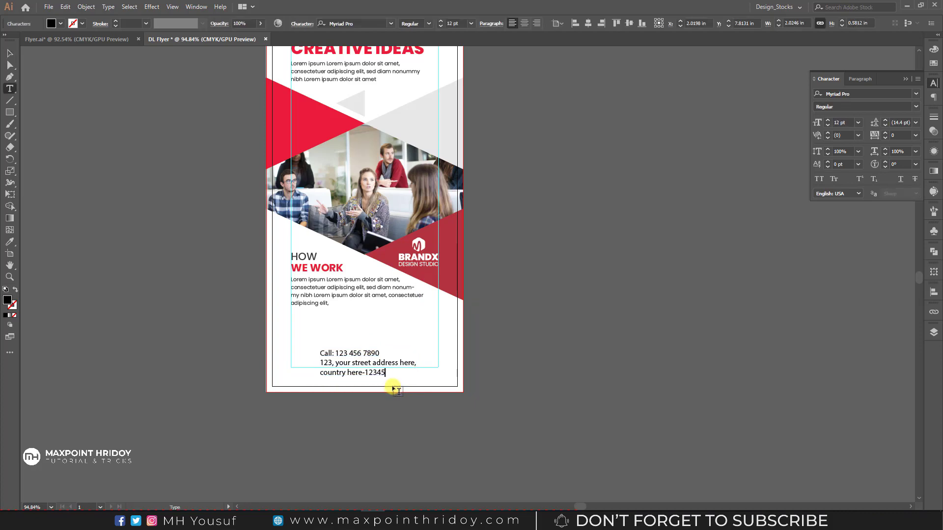
key(Escape)
key(ctrl+v)
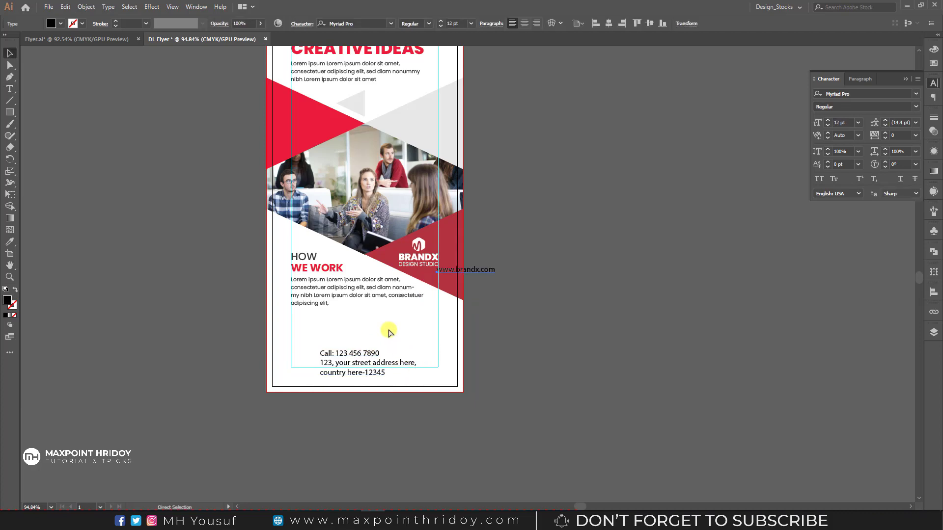
drag(467, 269, 565, 363)
click(564, 362)
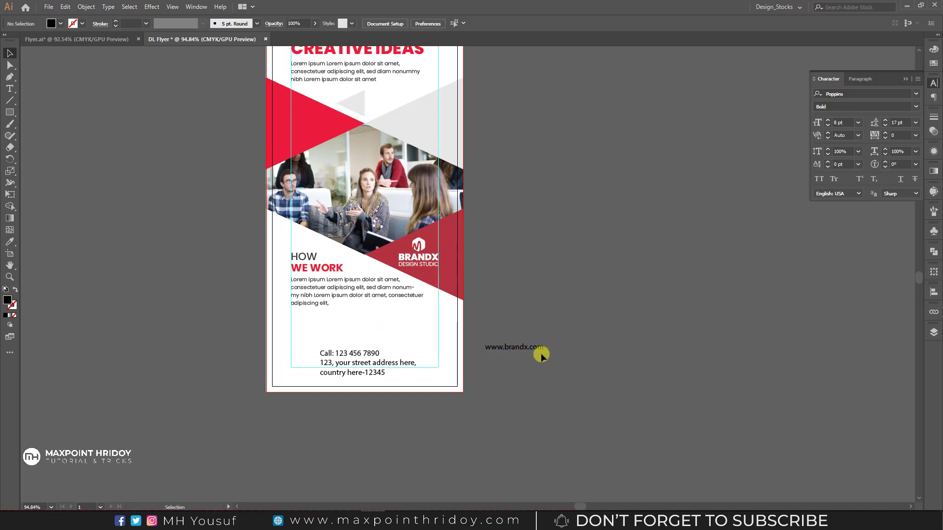
key(t)
click(544, 347)
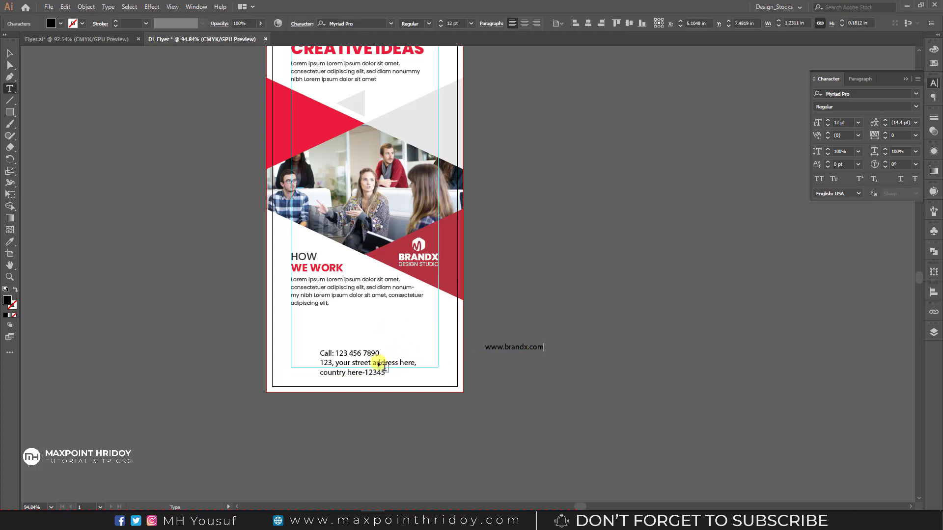
key(Escape)
Step: Align the contact block with the left margin guide near the bottom and apply the body paragraph's Poppins Regular style to it
drag(340, 357, 311, 351)
key(i)
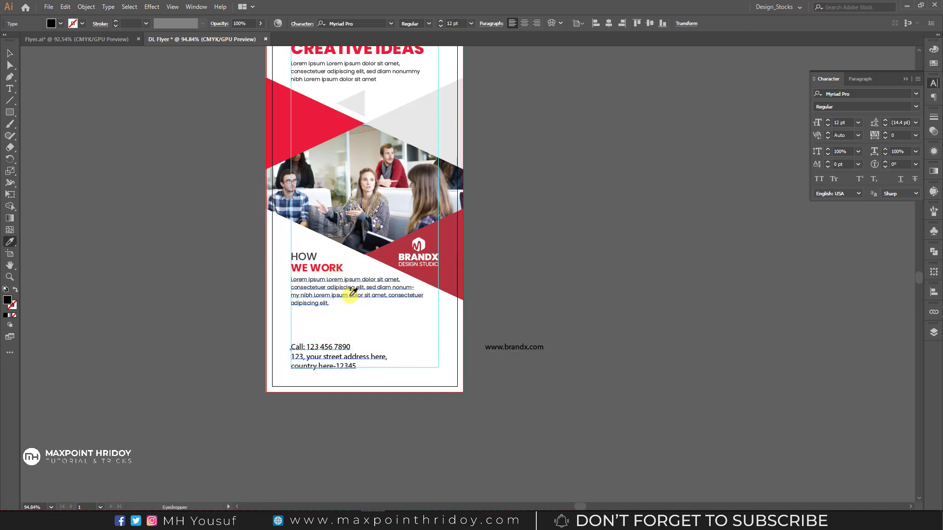
click(341, 285)
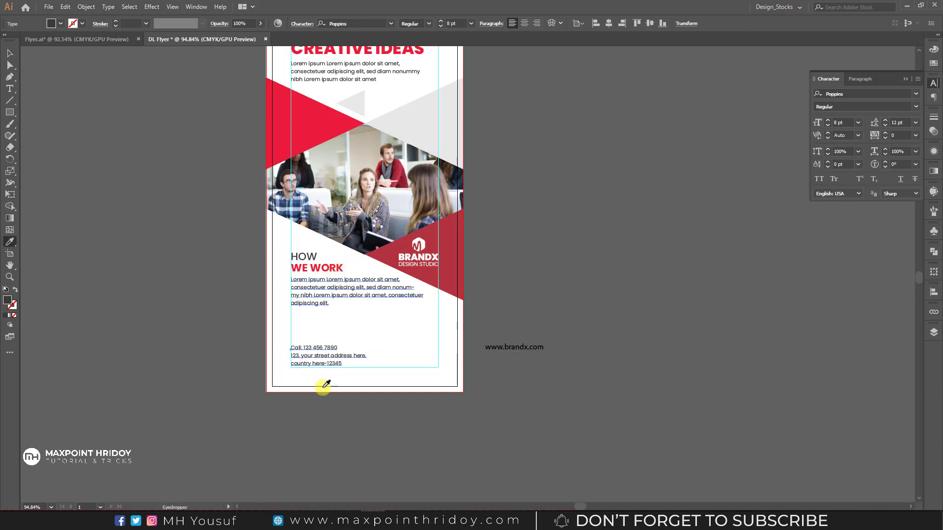
Step: Set the font size of the whole contact block to 10 pt
click(333, 354)
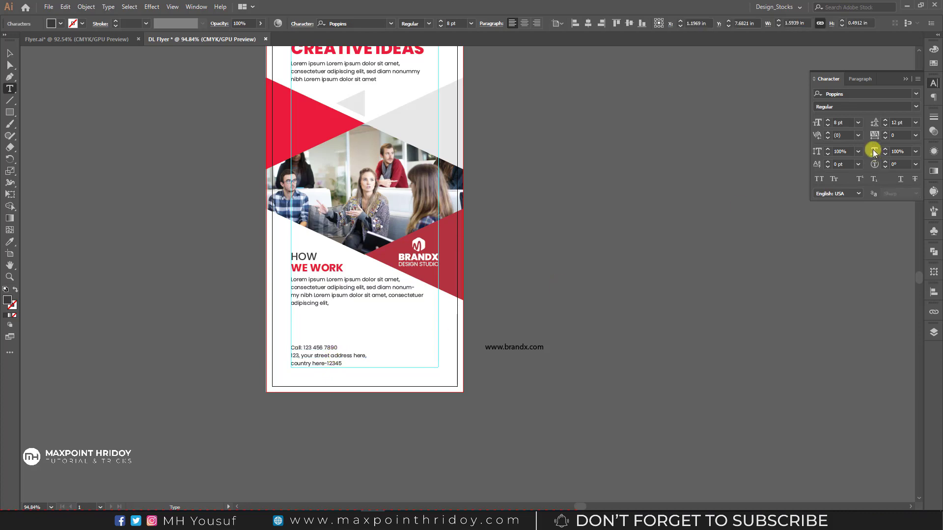
key(Escape)
click(827, 120)
click(827, 120)
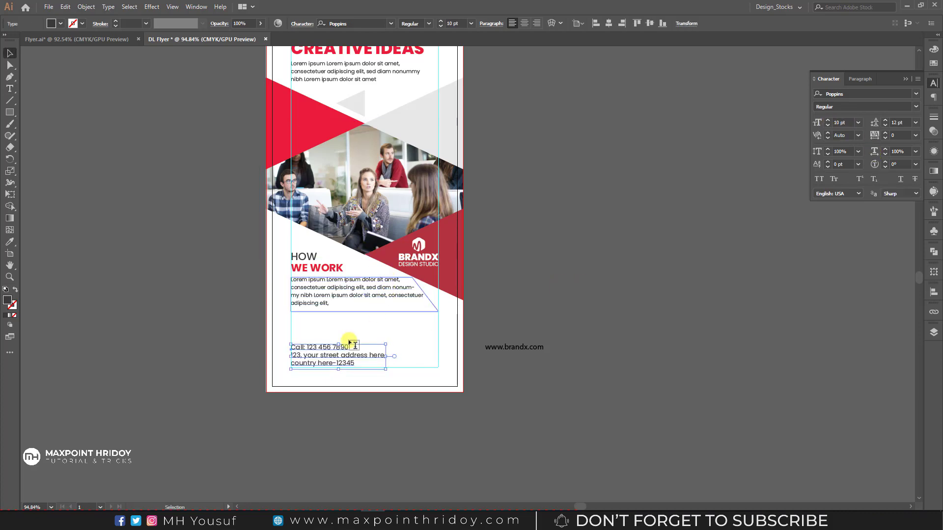
Step: Change the phone line of the contact block to Poppins Medium at 12 pt
key(t)
triple_click(328, 346)
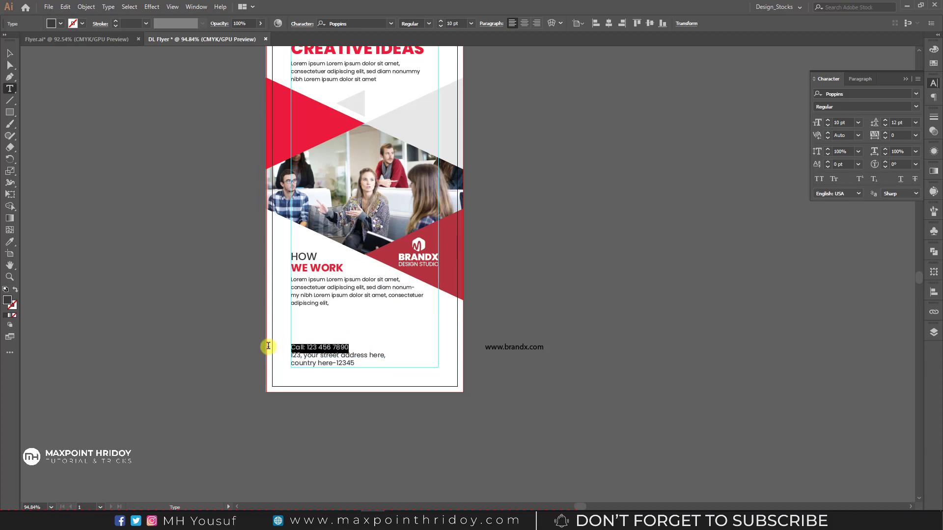
click(430, 25)
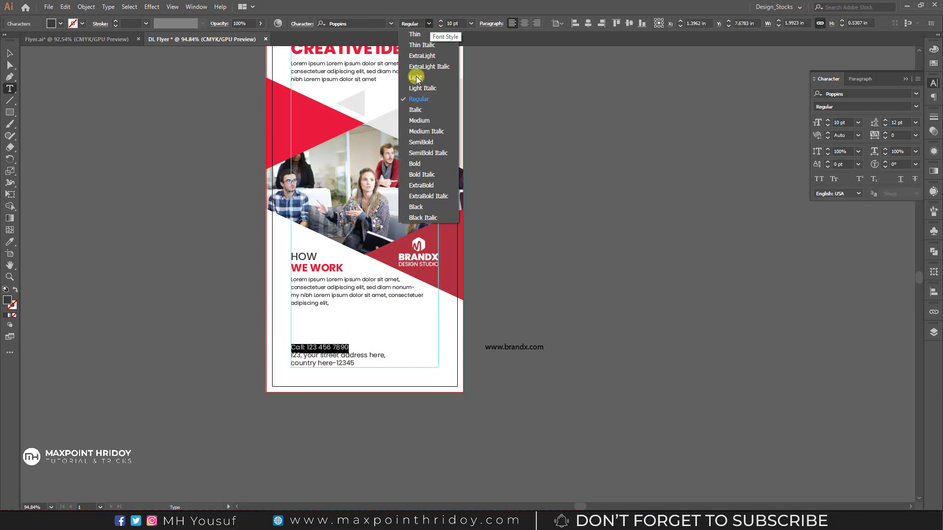
click(415, 124)
click(441, 21)
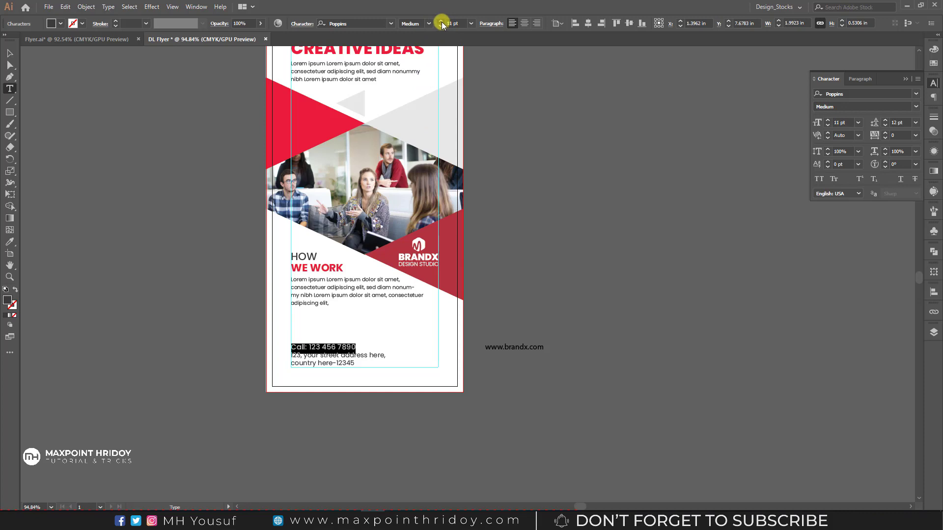
click(440, 21)
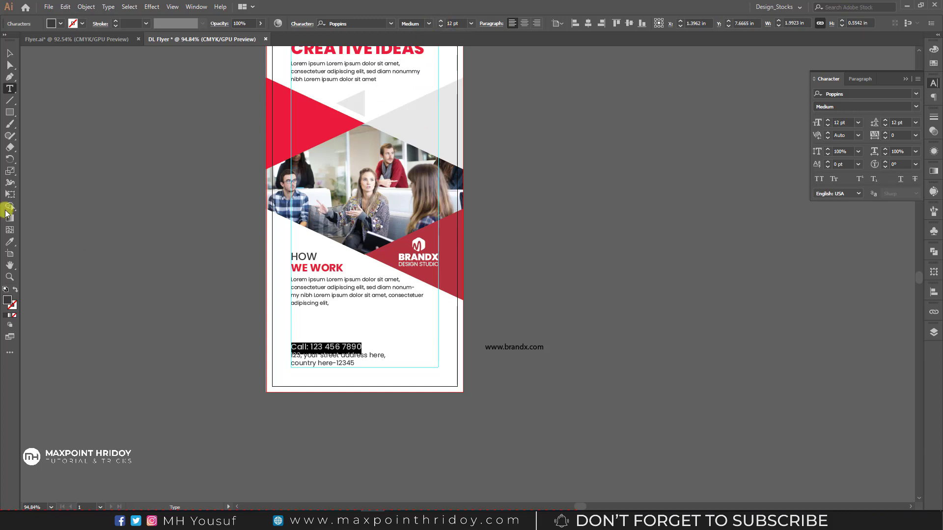
Step: Color the phone line with the bright red sampled from the flyer's left triangle
click(9, 242)
click(307, 127)
key(v)
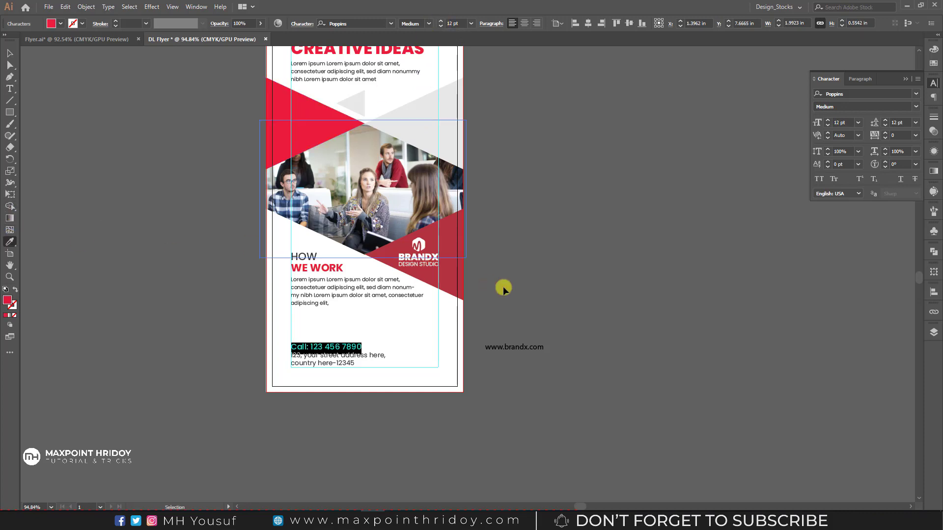
click(503, 287)
Step: Apply the address line's Poppins Regular 10 pt style to the website text and place it in the margin guide's lower right corner
click(532, 351)
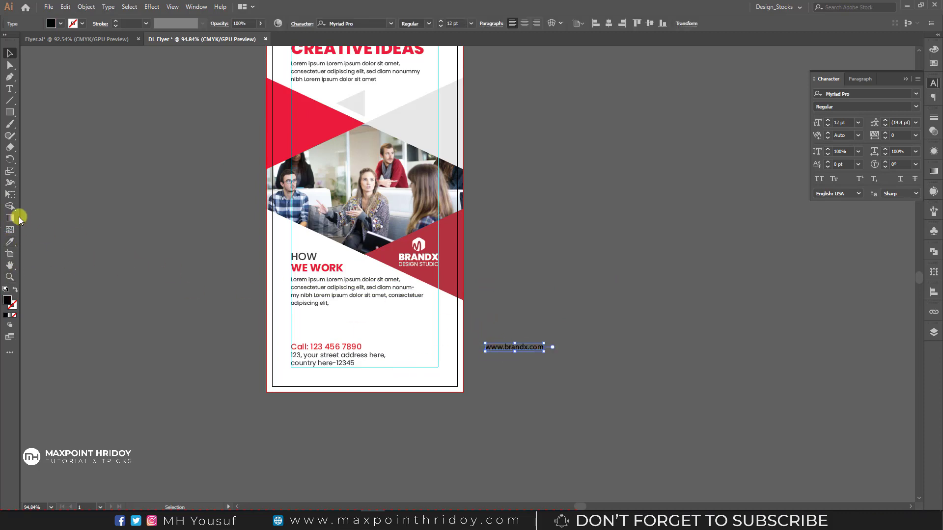
click(10, 242)
click(335, 360)
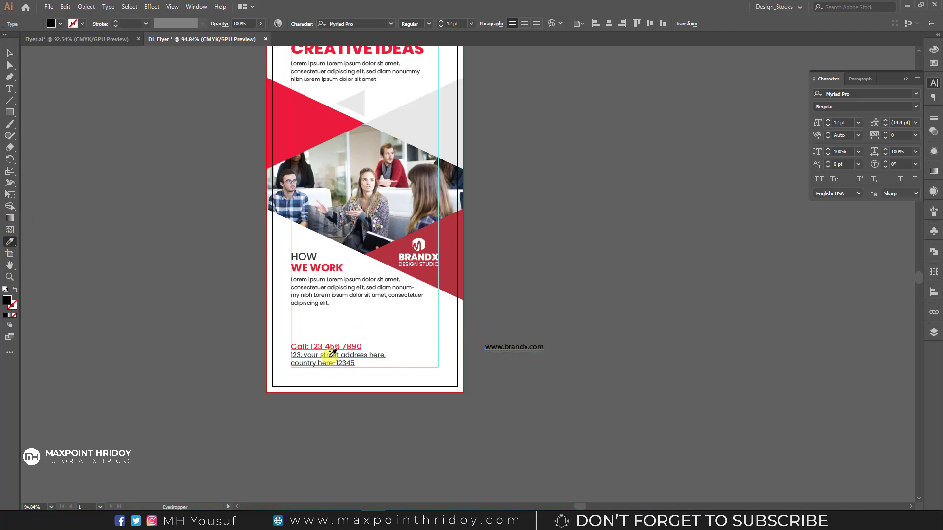
click(10, 53)
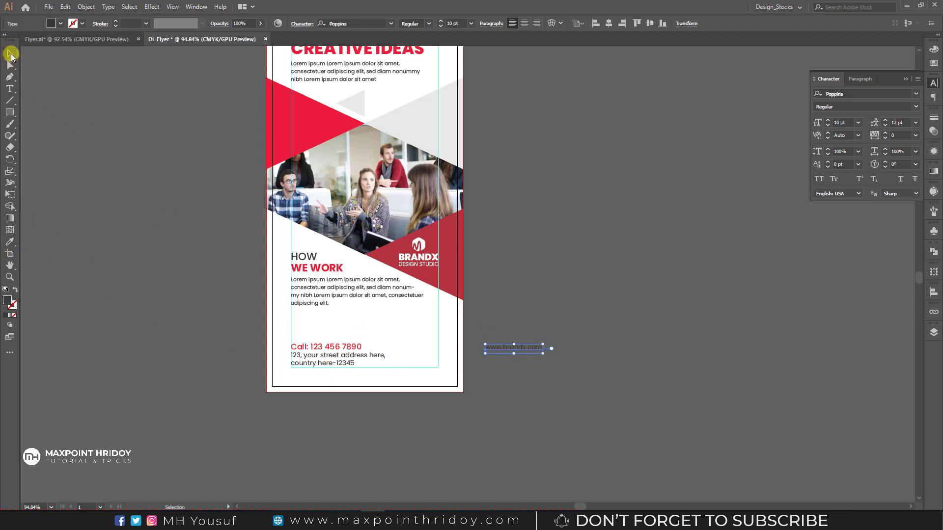
drag(524, 351, 422, 368)
Step: Set the whole contact block to 9 pt and enlarge only its phone line by two size increments
click(373, 365)
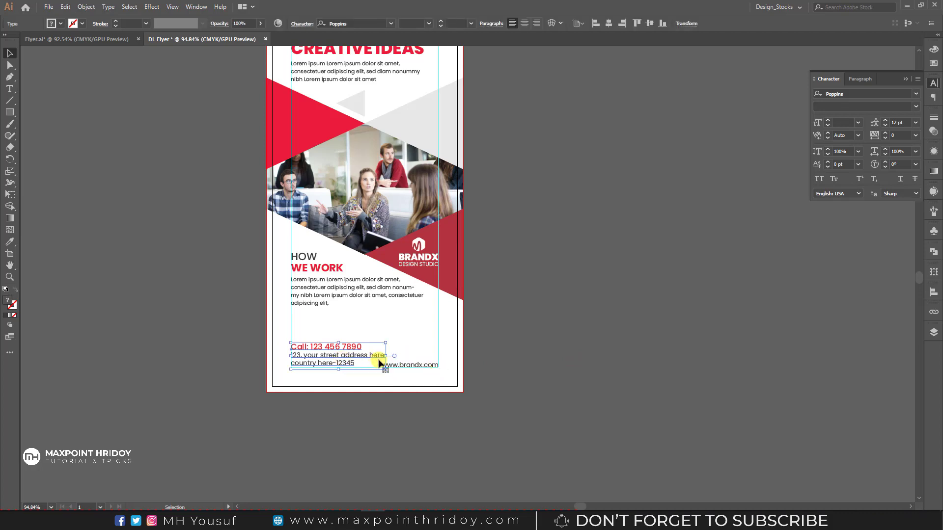
click(441, 25)
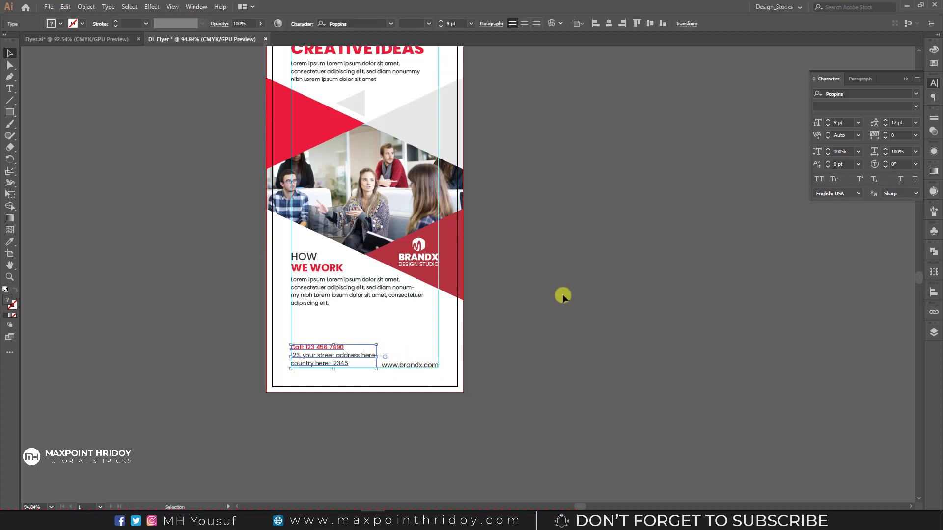
key(t)
click(334, 347)
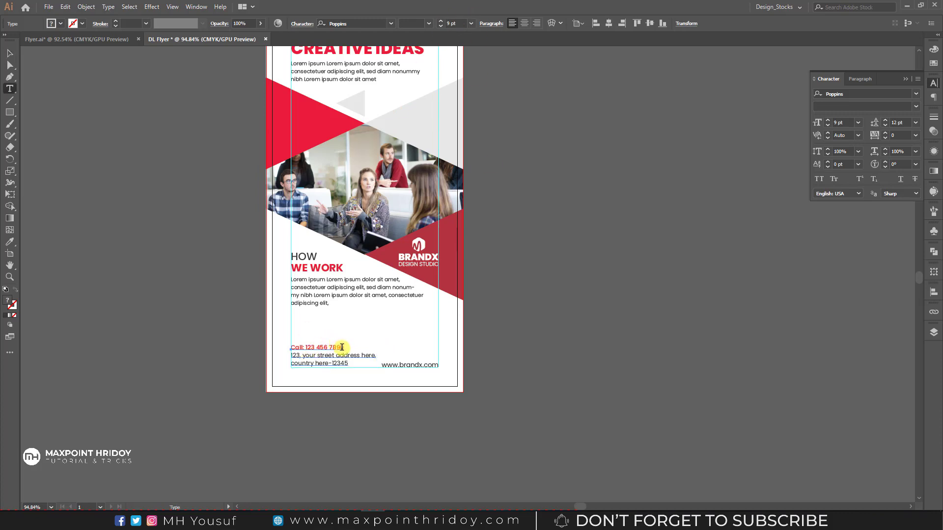
drag(344, 347, 269, 341)
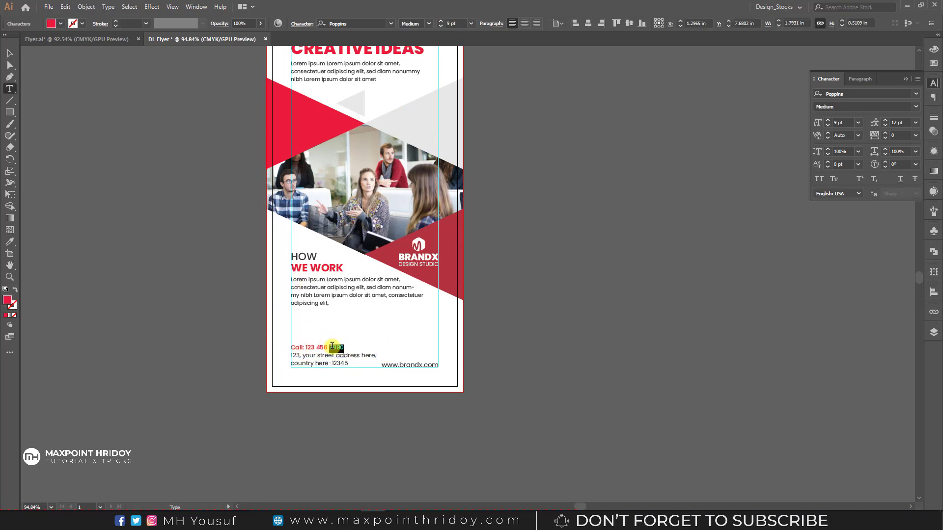
drag(331, 346, 291, 348)
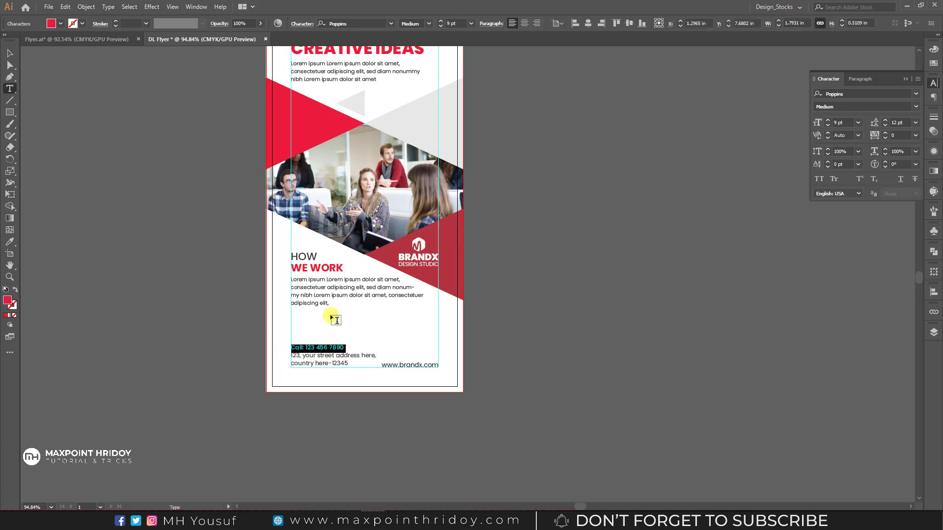
click(441, 21)
click(441, 21)
Step: Match the website text to the address line's 9 pt style, right-align it and move it back against the right margin guide
drag(386, 365, 463, 367)
key(Escape)
key(i)
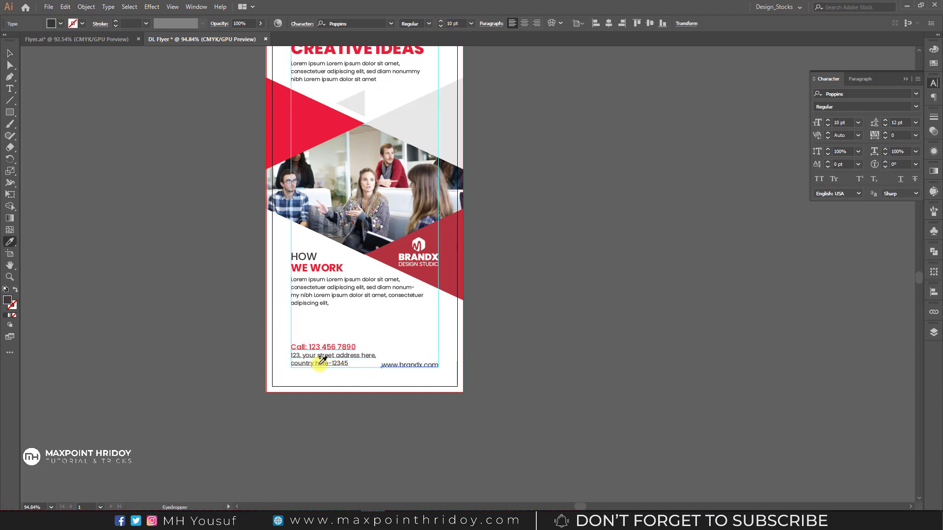
click(324, 356)
key(v)
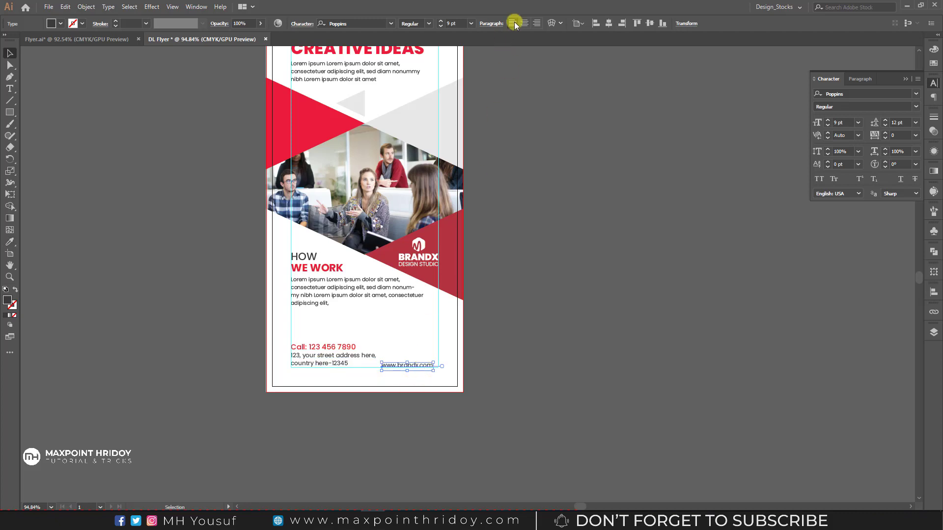
click(536, 23)
drag(370, 367, 428, 367)
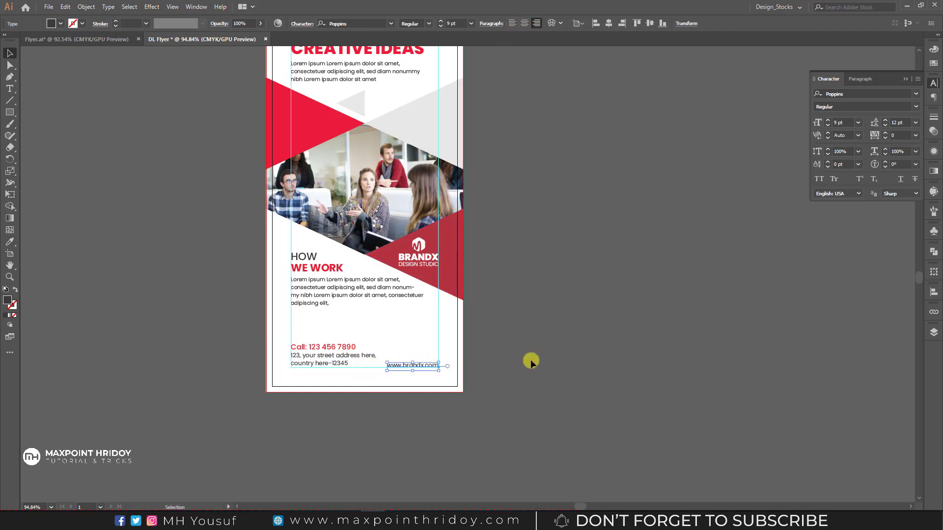
Step: Move the HOW WE WORK heading and its paragraph down together, closer to the contact block
click(336, 294)
scroll(501, 290, up, 2)
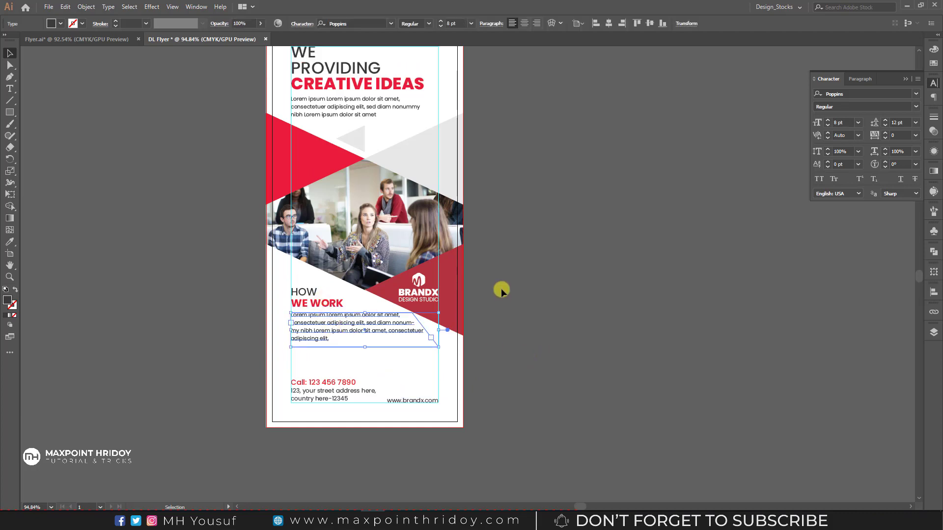
drag(259, 283, 324, 338)
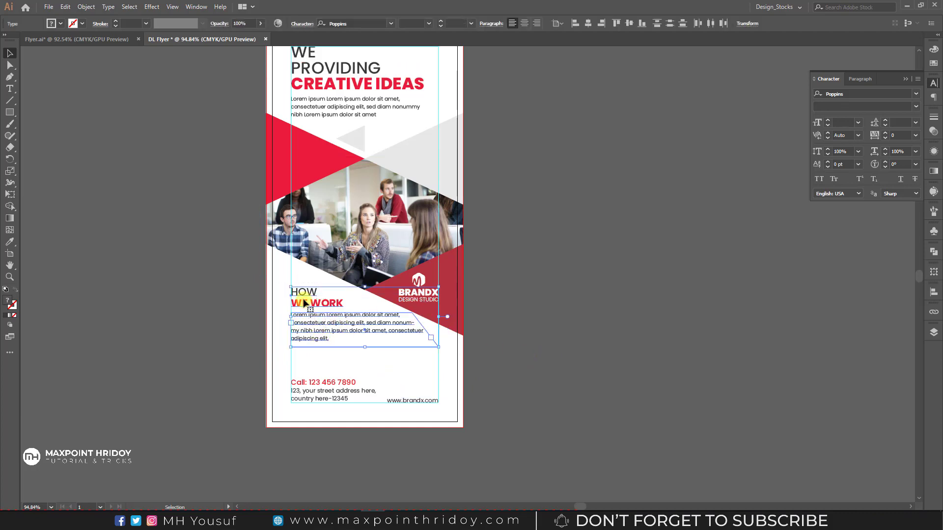
drag(298, 294, 303, 321)
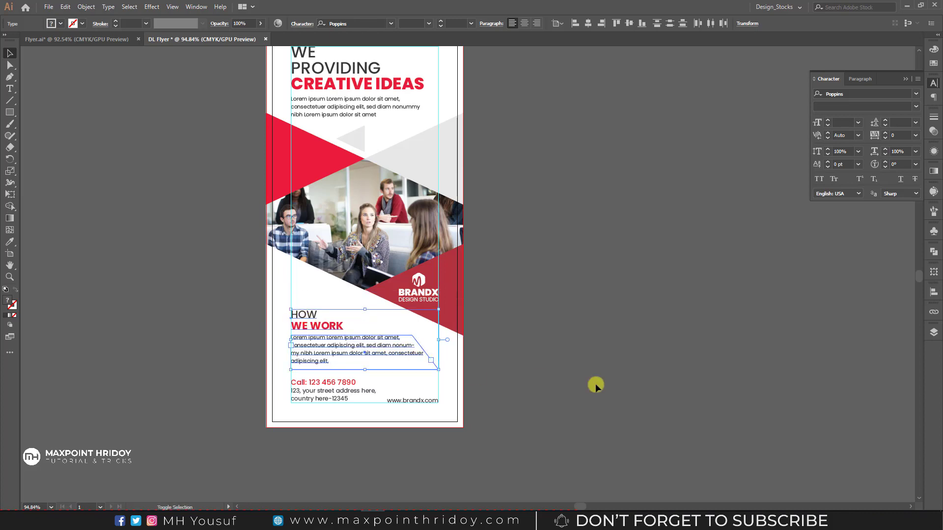
click(569, 365)
scroll(543, 283, up, 2)
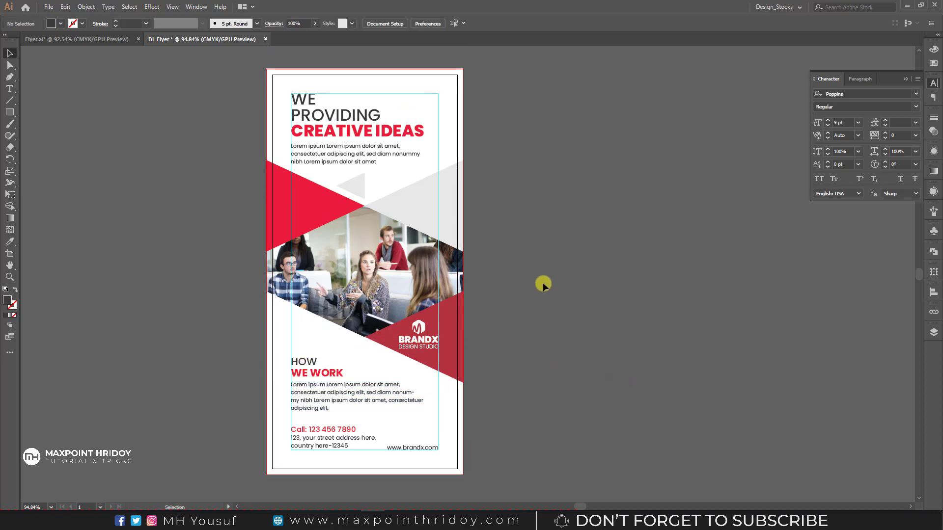
Step: Move the HOW WE WORK heading up slightly to widen the gap above its paragraph
scroll(543, 283, down, 2)
click(324, 325)
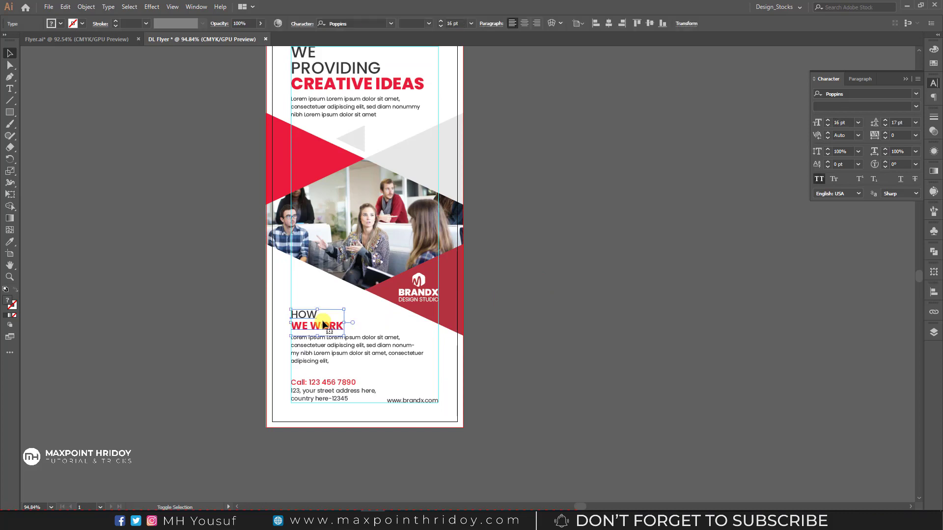
drag(322, 324, 322, 321)
click(359, 315)
scroll(371, 224, up, 2)
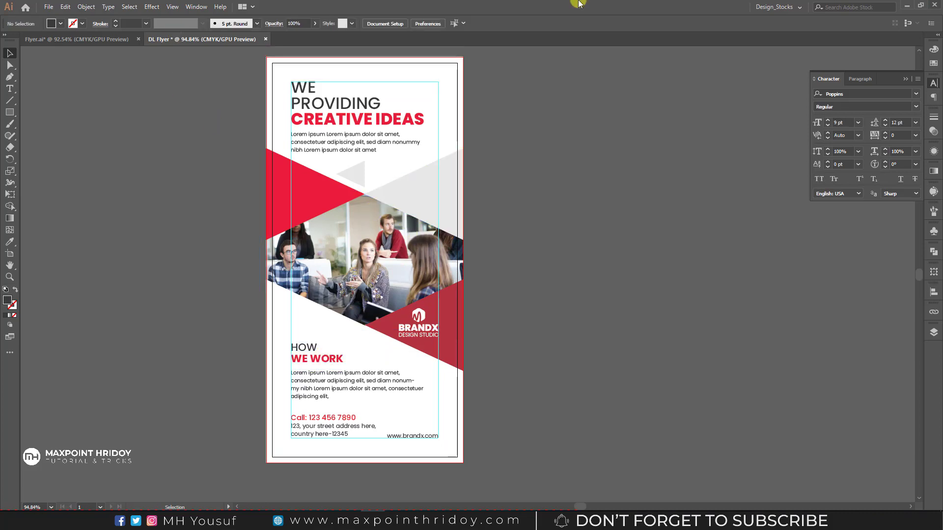
Step: Unlock all objects and shift the masked photo, the triangles and the white background down slightly on the flyer
click(86, 7)
click(117, 73)
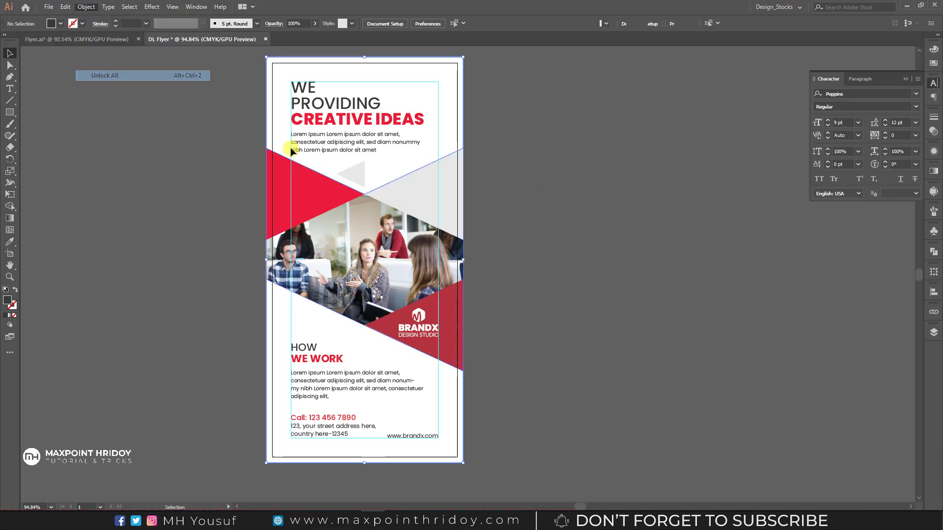
click(528, 182)
drag(503, 153, 326, 286)
click(559, 205)
drag(495, 152, 285, 325)
drag(378, 287, 380, 297)
click(494, 236)
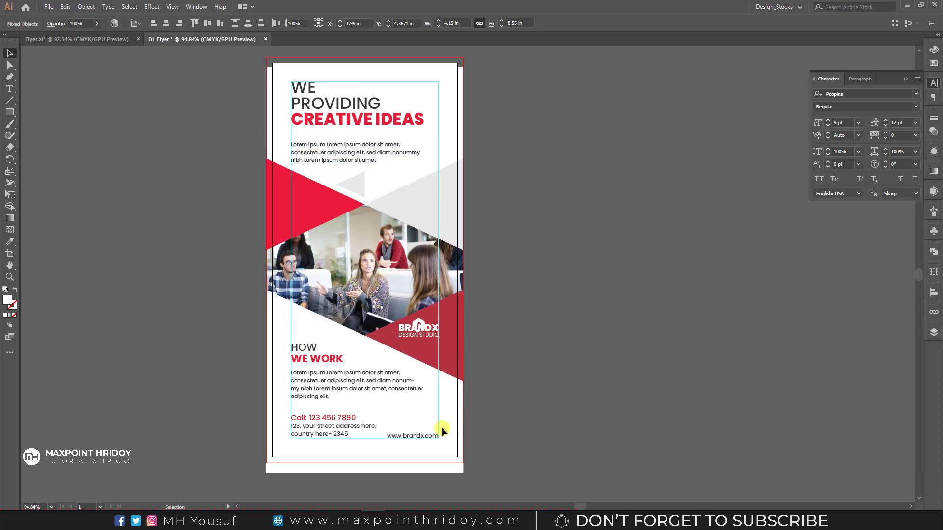
Step: Move the white background's bottom and top edges up to the bleed lines so it fits the flyer again
click(10, 65)
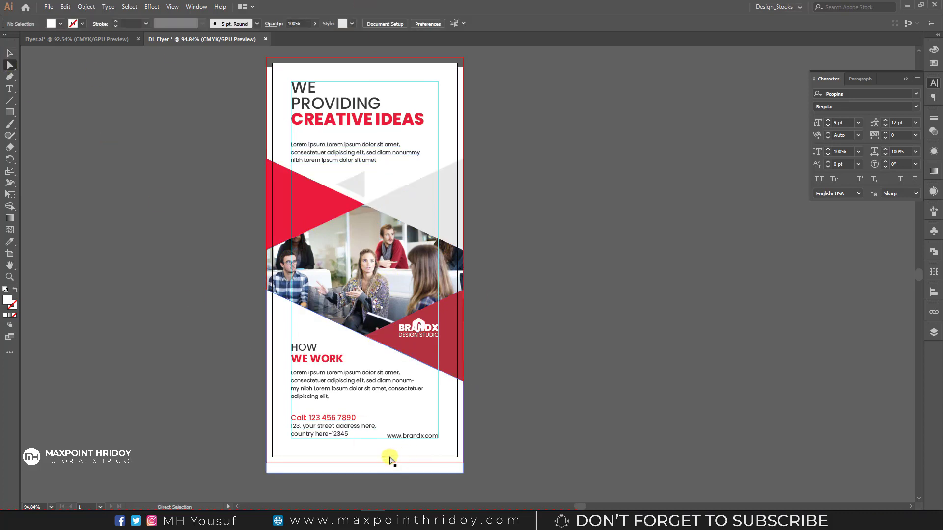
click(383, 473)
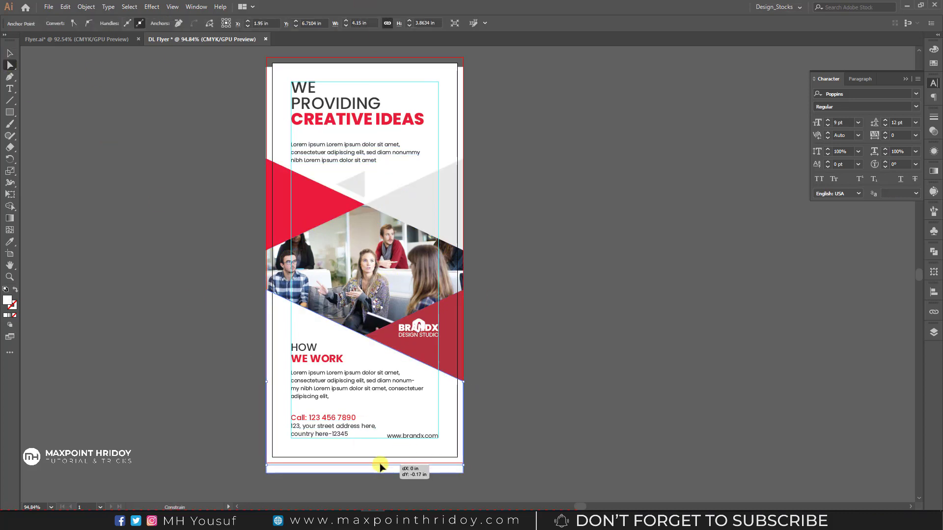
scroll(457, 209, up, 3)
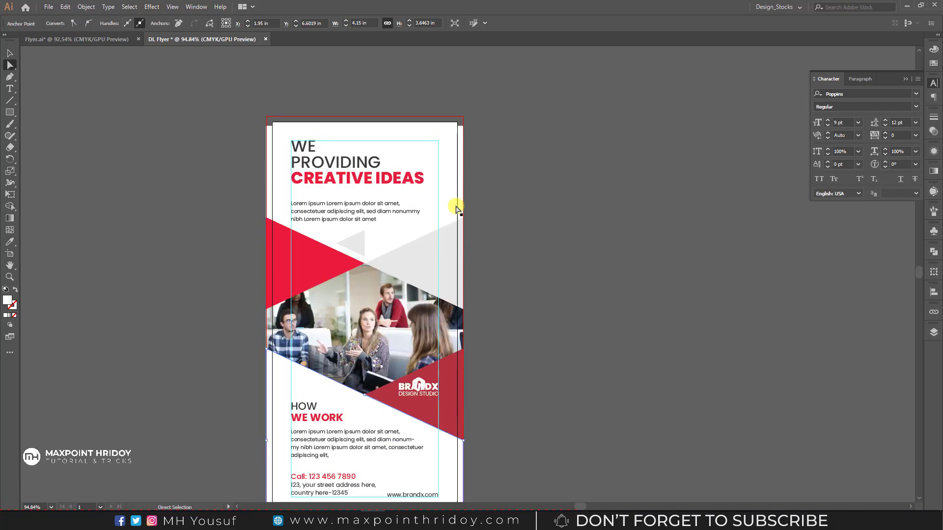
click(387, 118)
click(496, 112)
scroll(496, 112, down, 3)
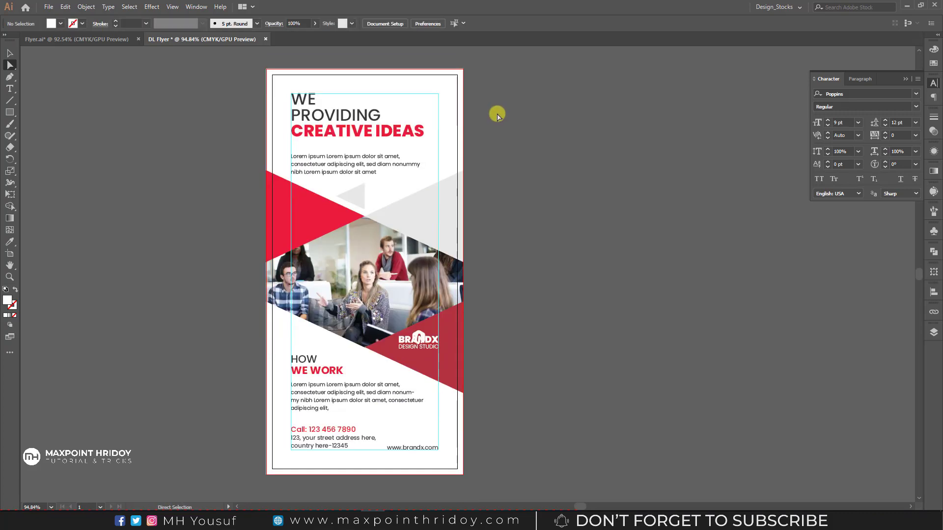
scroll(508, 161, down, 1)
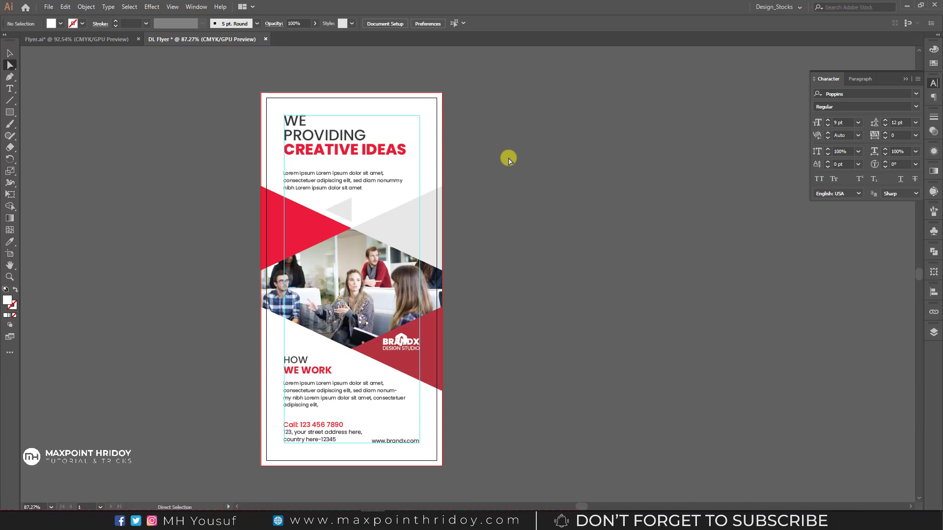
Step: Move the intro paragraph back up beneath the CREATIVE IDEAS heading and fine-tune its vertical position
drag(308, 183, 307, 174)
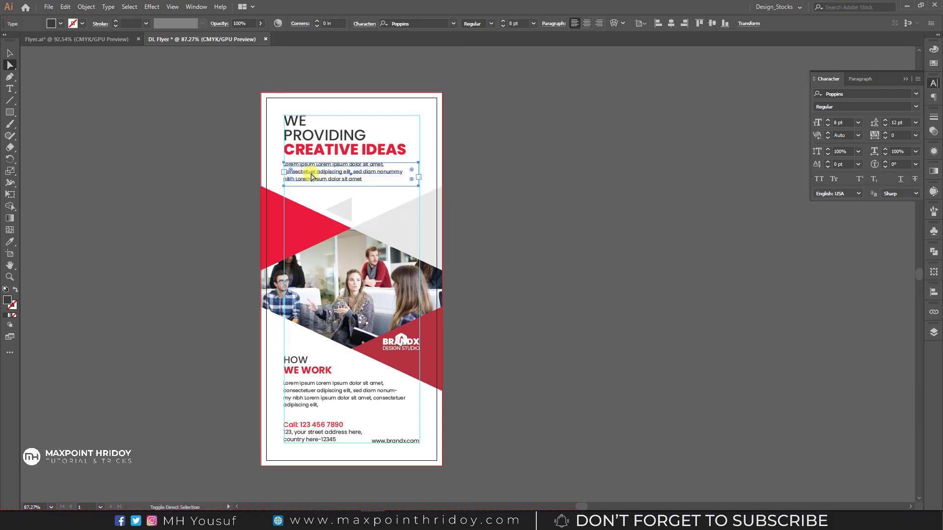
key(Down)
key(Up)
key(Up)
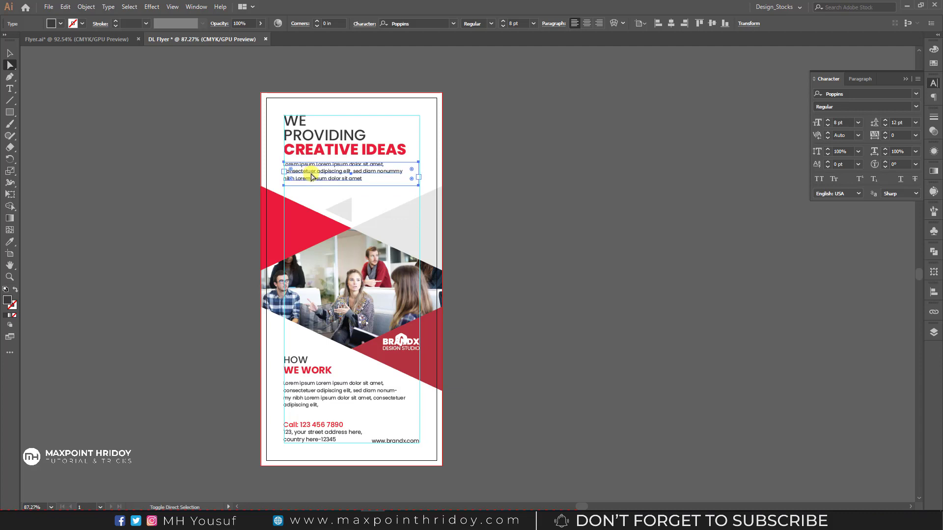
click(590, 170)
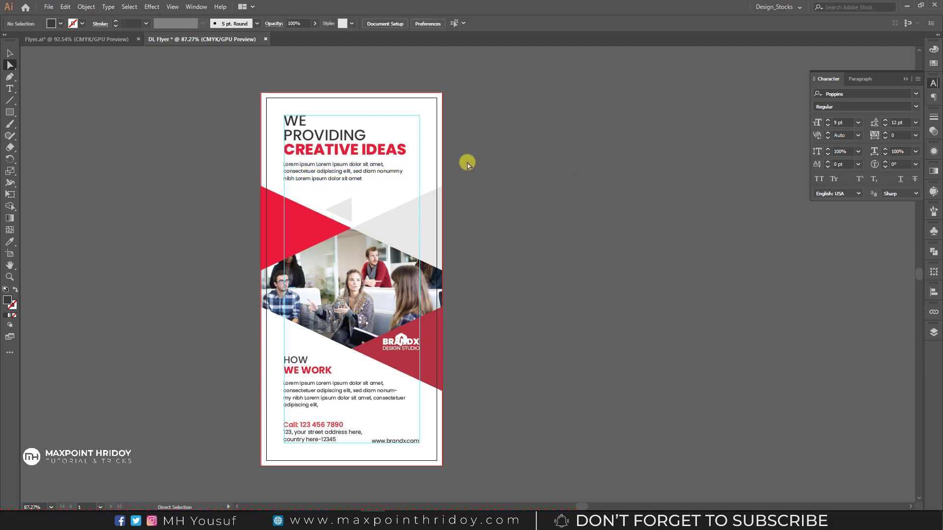
Step: Save the document as DL Flyer in Adobe Illustrator (*.AI) format, using the Illustrator CS6 version
click(49, 6)
click(74, 96)
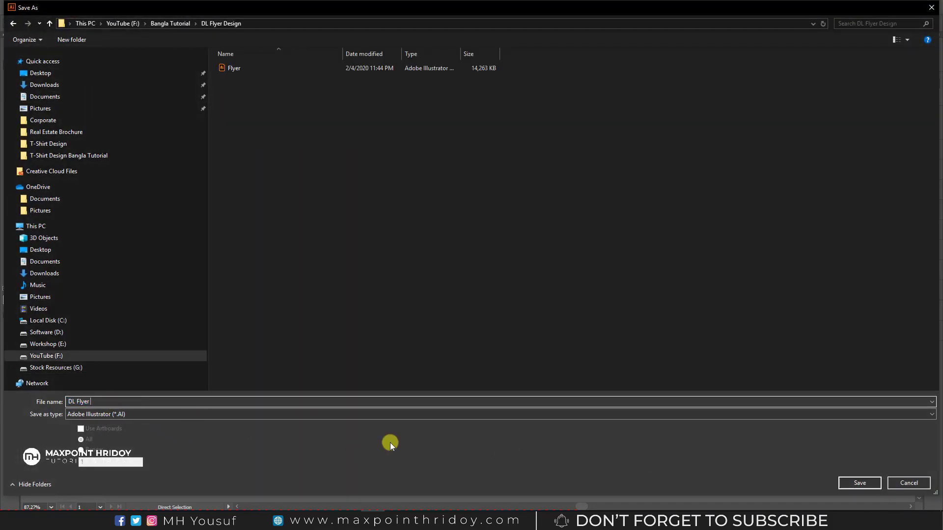
click(859, 483)
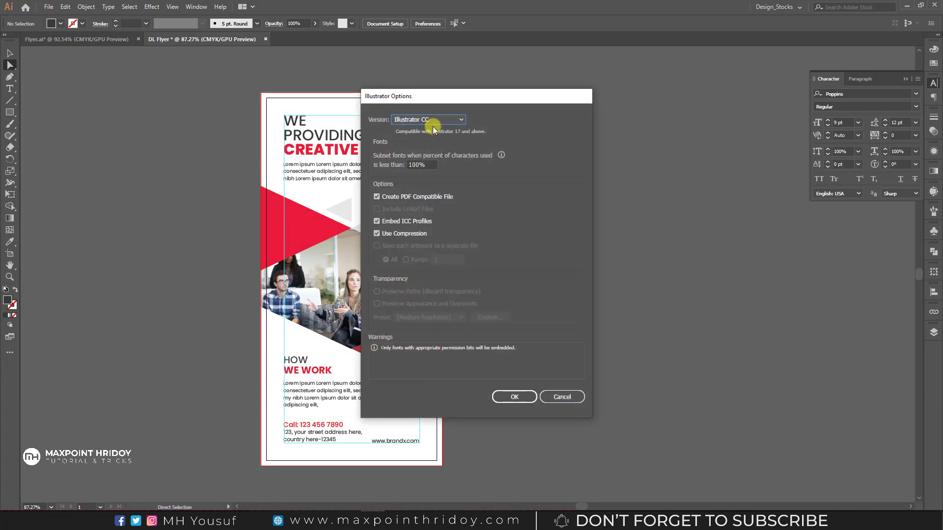
click(428, 122)
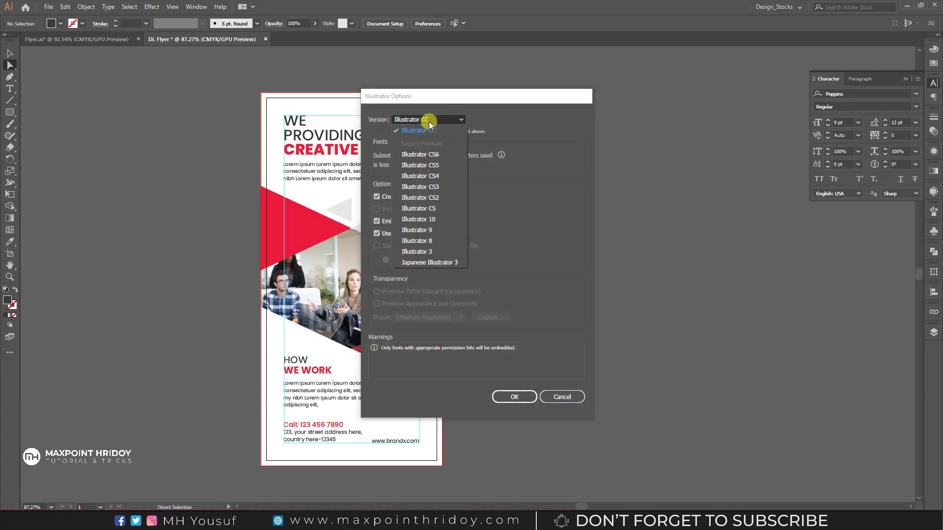
click(434, 152)
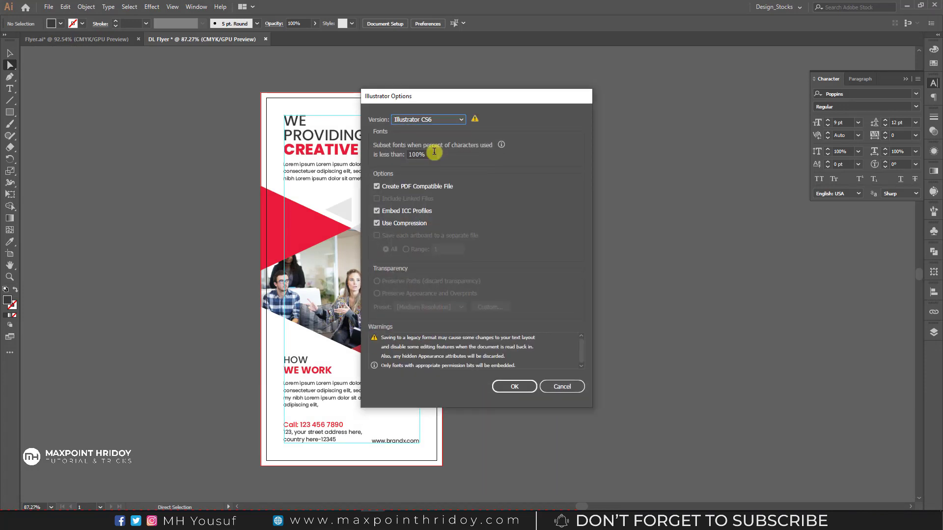
click(514, 385)
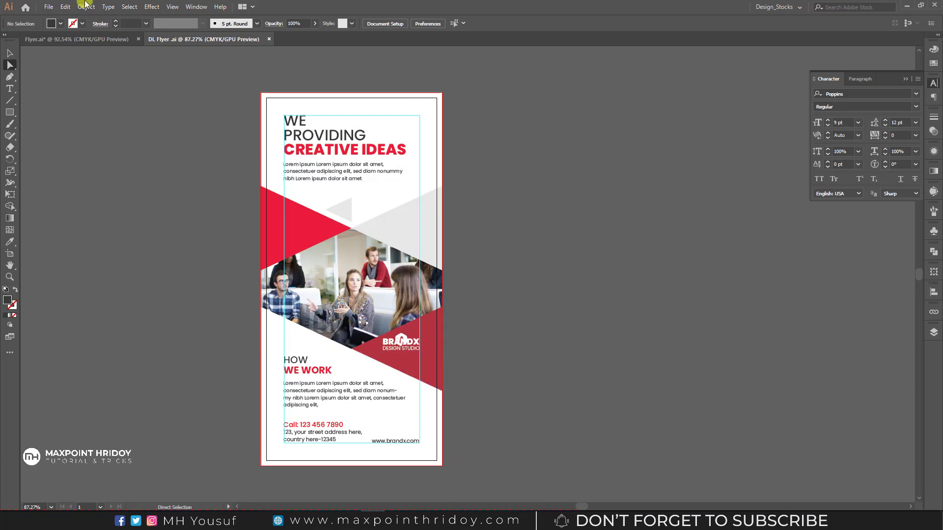
key(v)
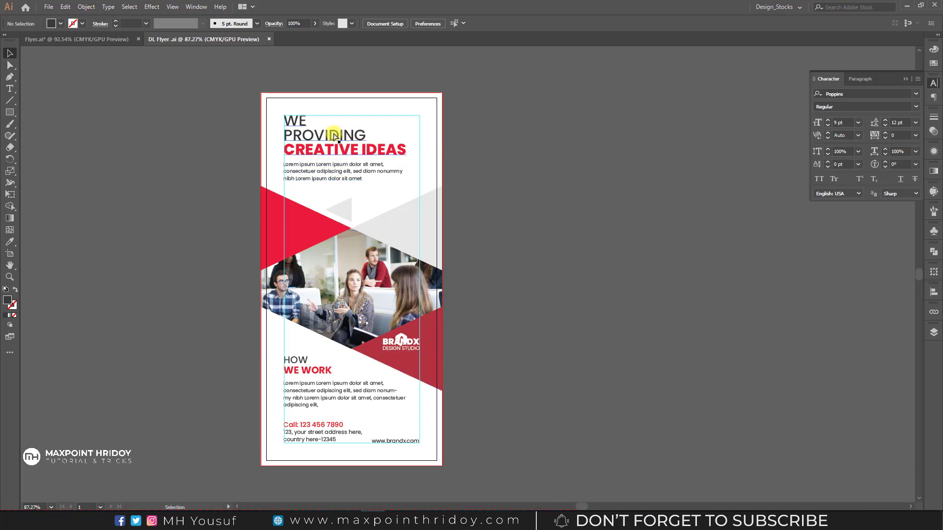
click(334, 137)
click(548, 143)
Step: Save the flyer as DL Flyer in Adobe PDF (*.PDF) format with trim marks turned on
click(49, 6)
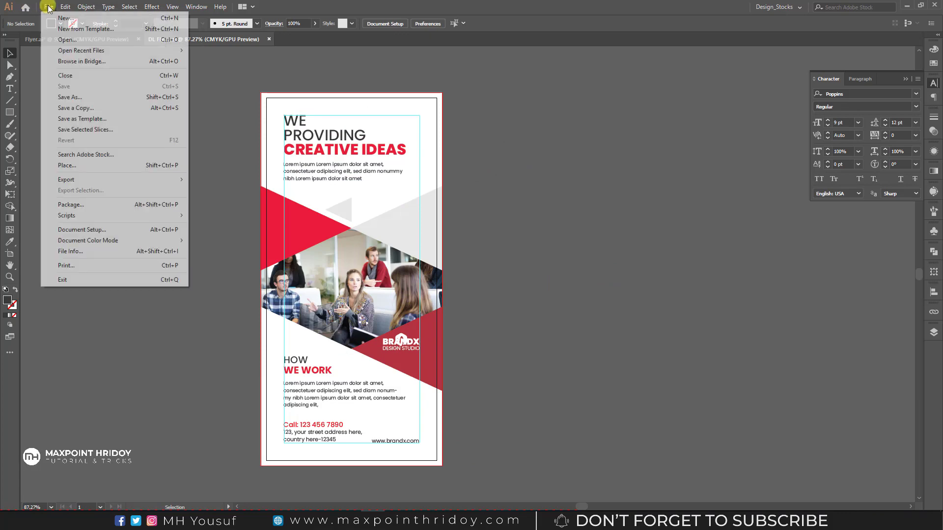
click(72, 97)
click(145, 414)
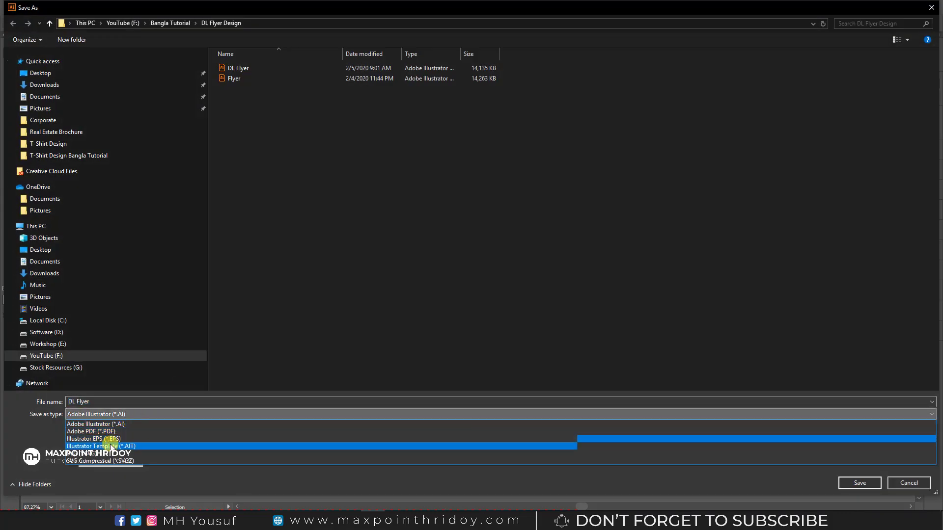
click(106, 431)
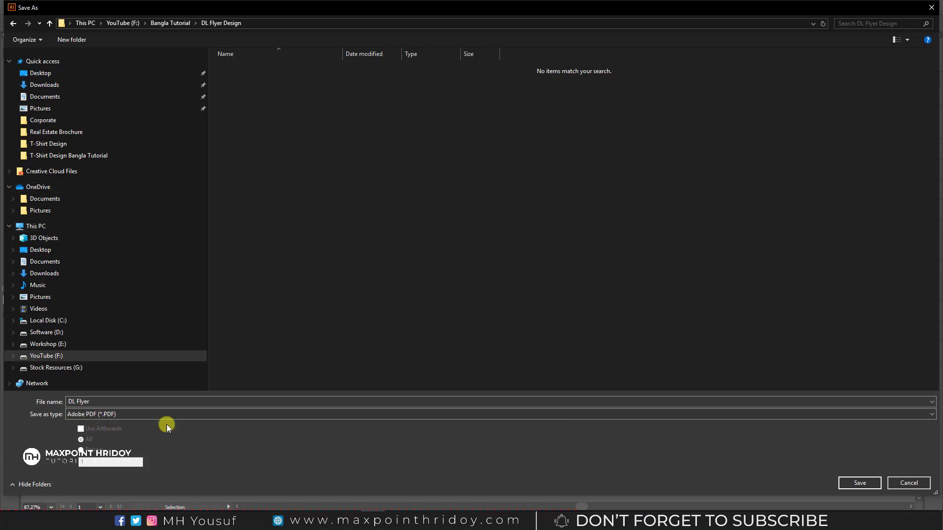
click(859, 483)
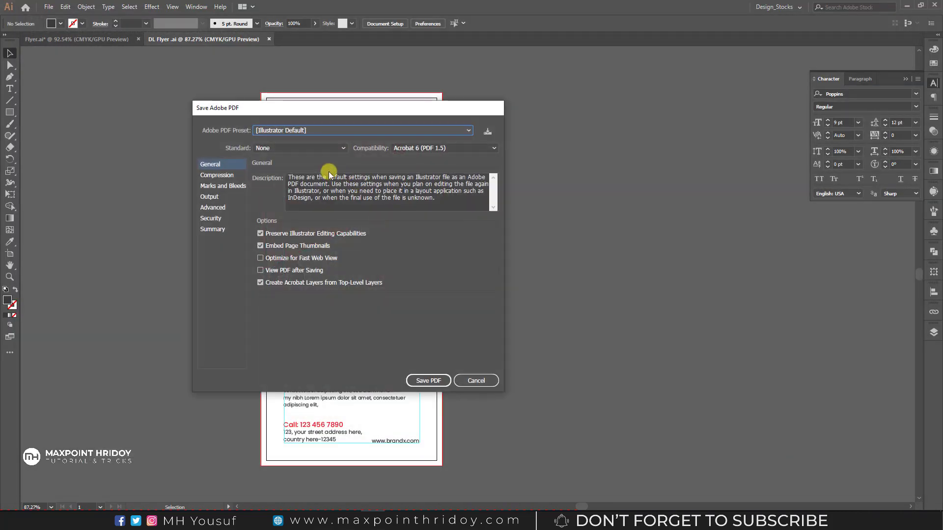
click(220, 187)
click(269, 202)
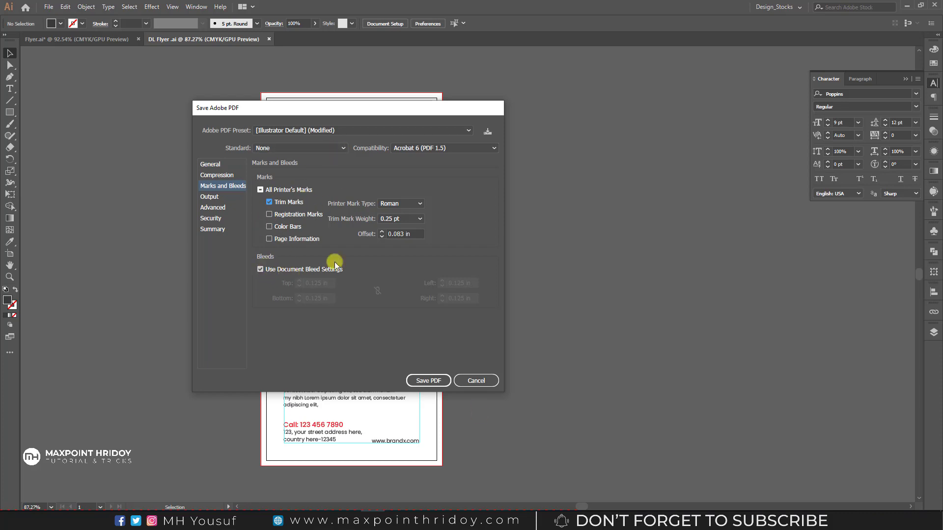
click(428, 381)
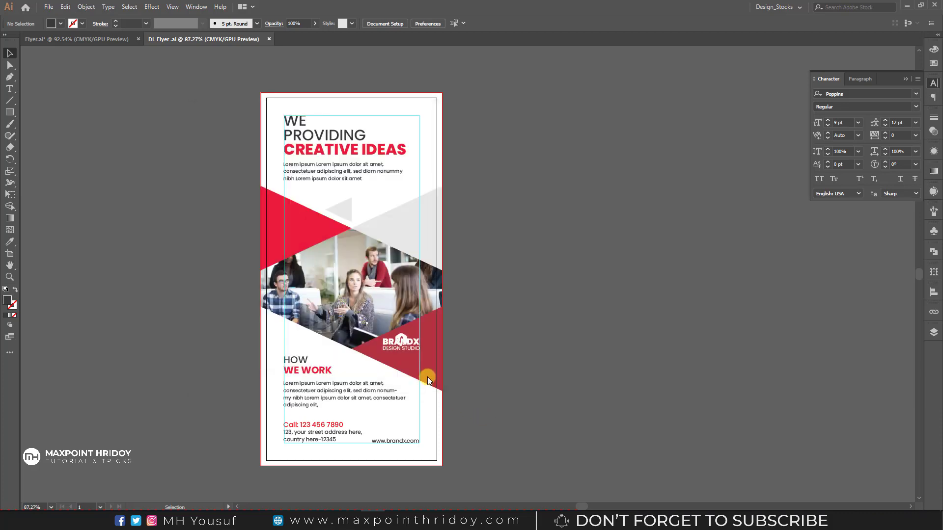
Step: Export the flyer as a JPEG (*.JPG) named DL Flyer with the Use Artboards option turned on
click(48, 7)
mouse_move(74, 184)
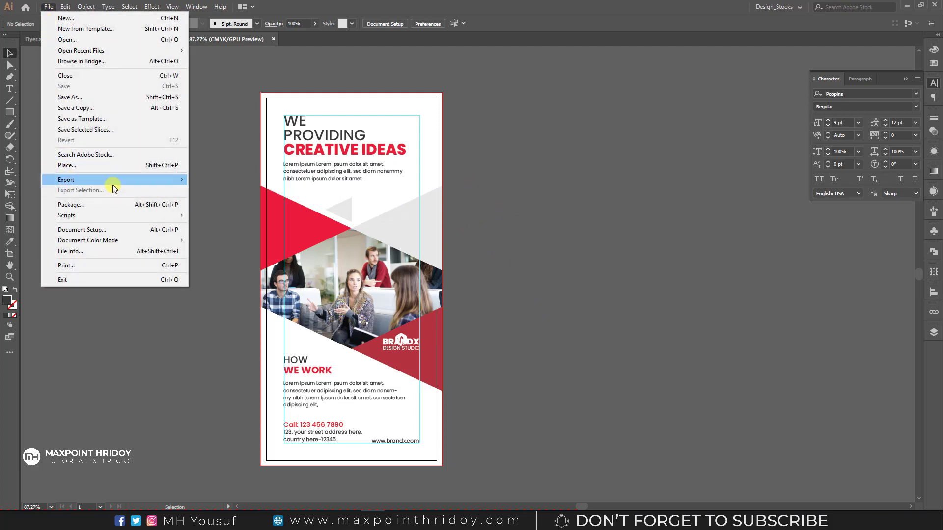
click(231, 191)
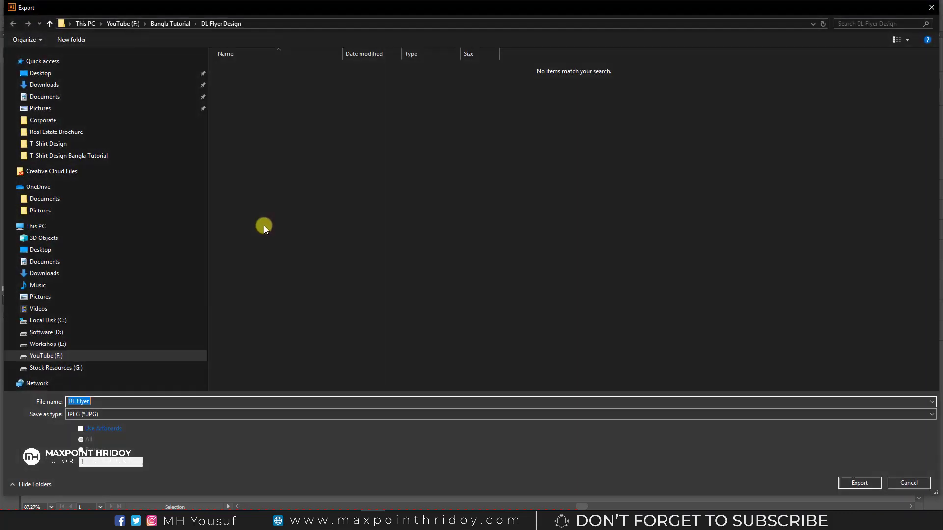
click(96, 429)
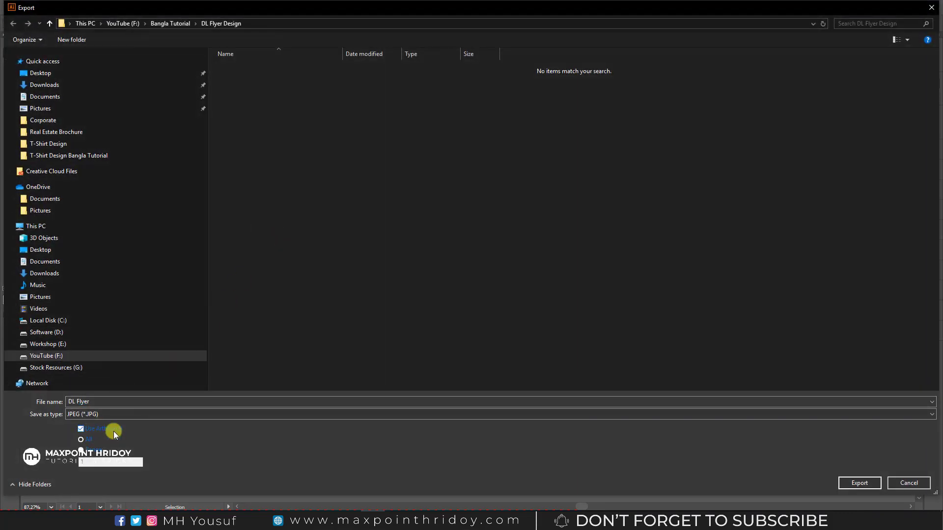
click(73, 416)
click(73, 415)
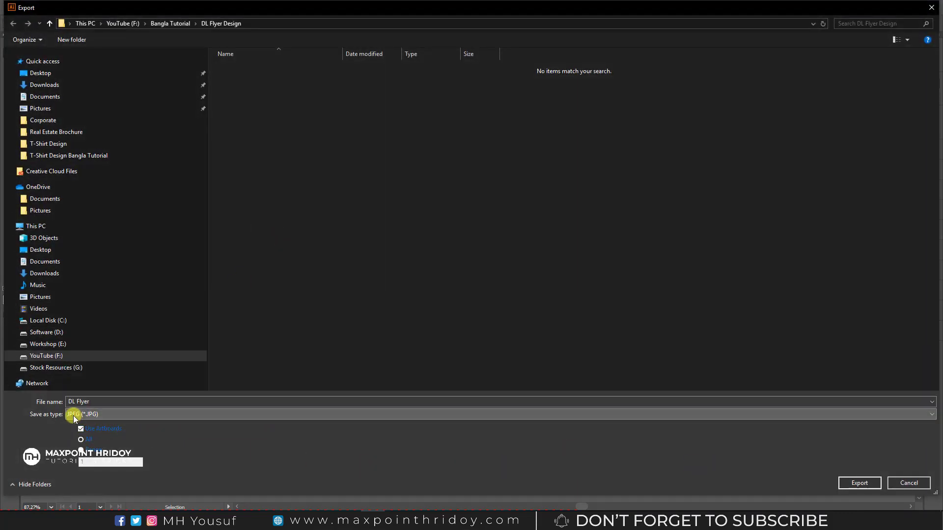
click(855, 483)
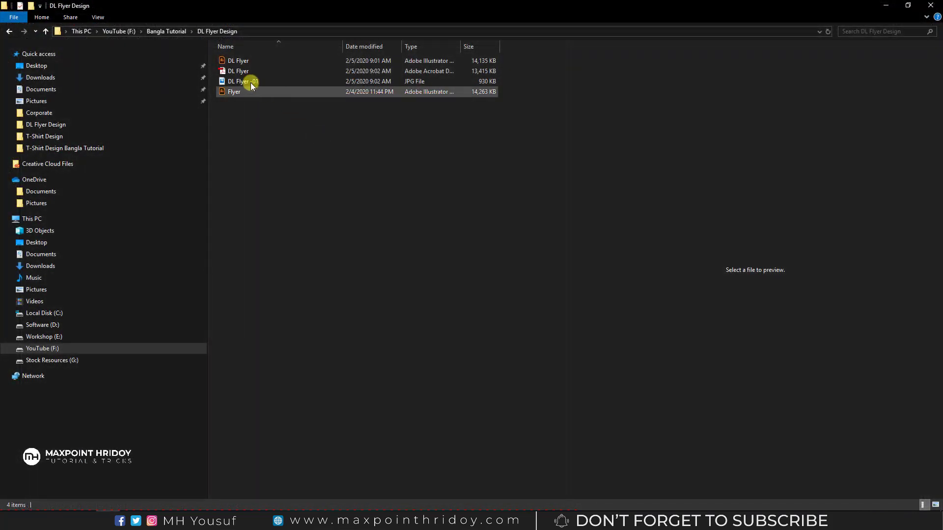
Step: Check the saved files in the DL Flyer Design folder: preview the AI file, view the PDF page with its trim marks, and preview the JPG
click(239, 62)
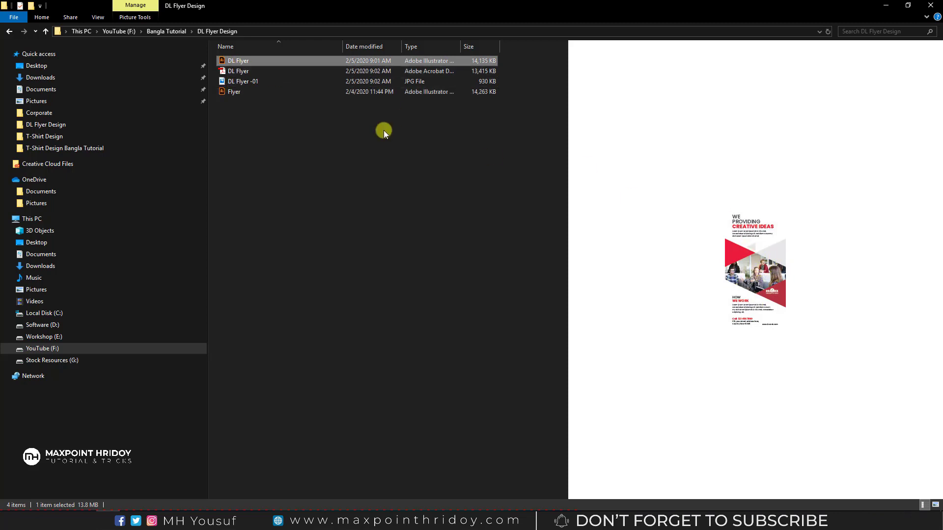
click(234, 72)
double_click(234, 71)
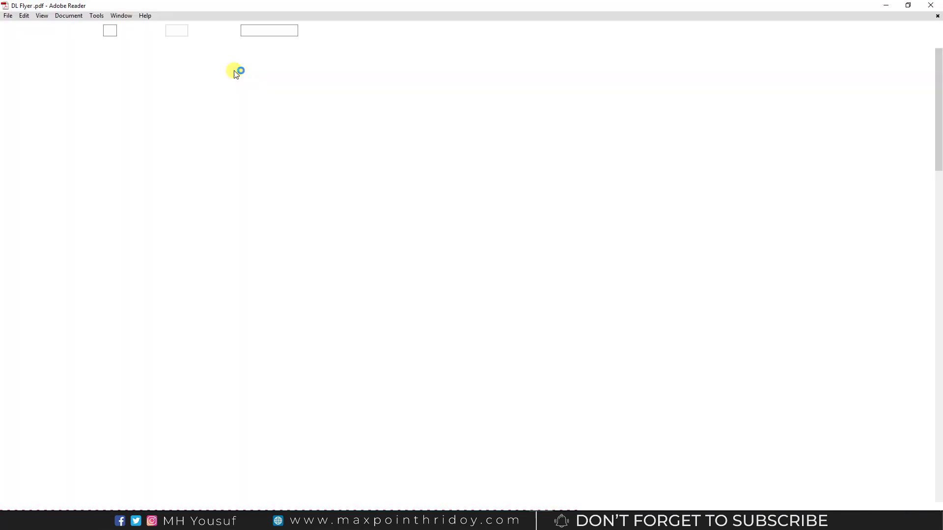
scroll(258, 156, down, 6)
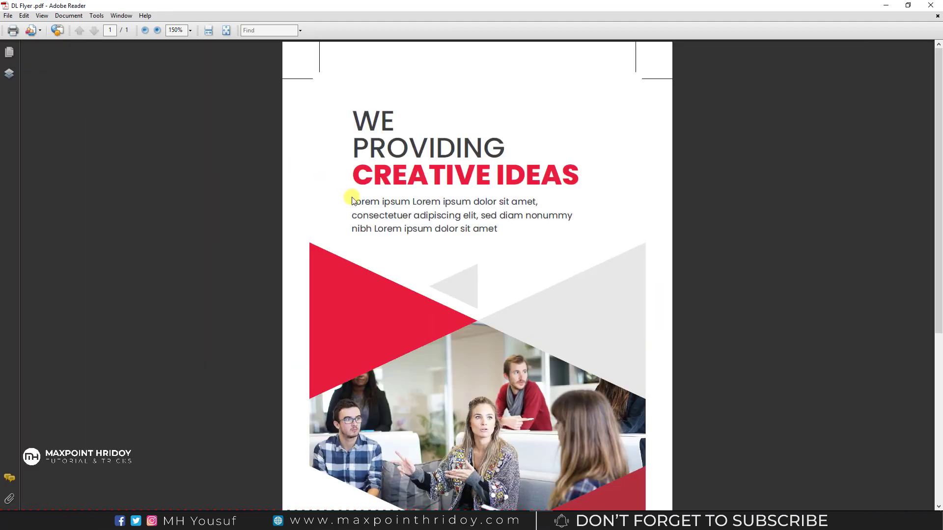
scroll(545, 375, up, 2)
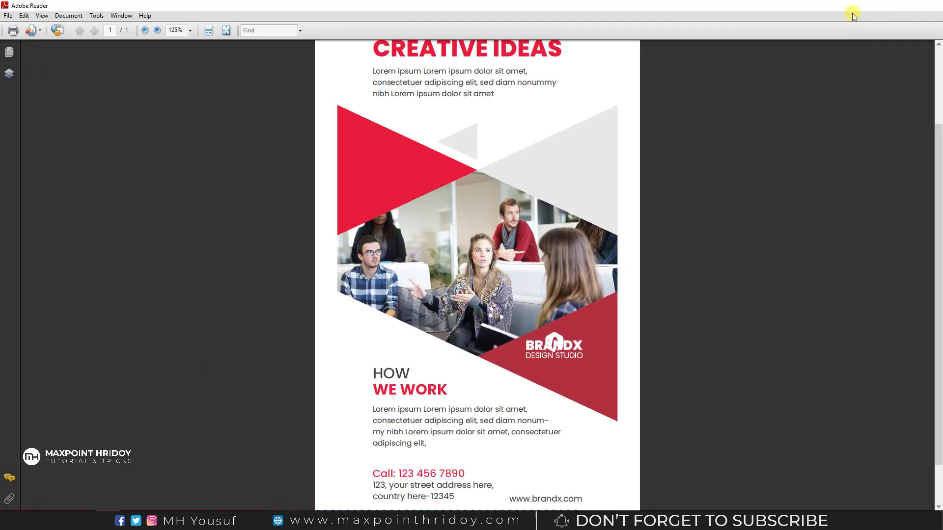
click(927, 5)
click(231, 81)
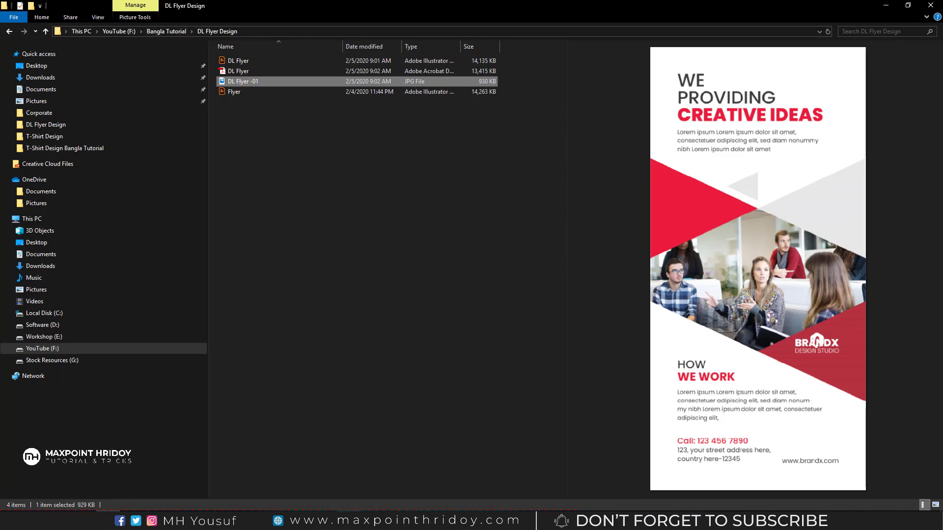
Step: Switch to Photoshop, open the Replace smart object in DL Flyer.psd and place DL Flyer -01 in it, scaled to about 105% to fill the canvas height
click(346, 519)
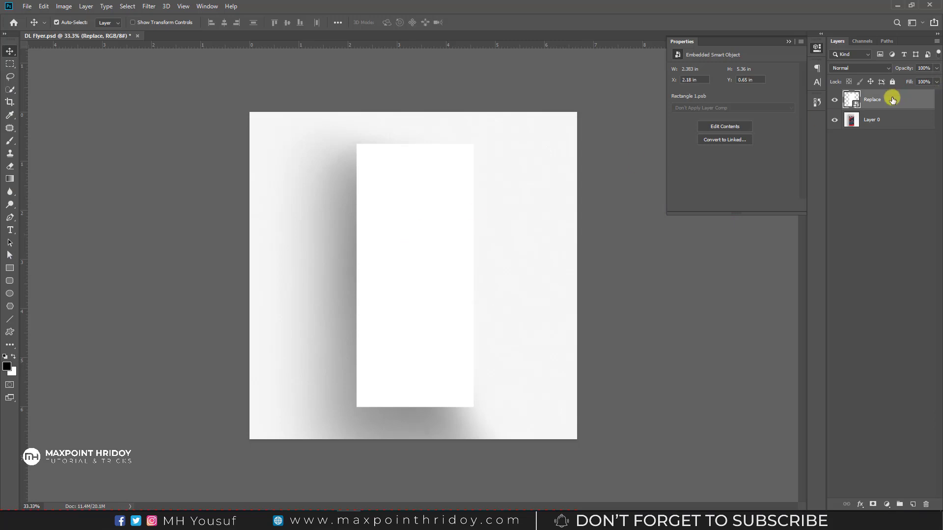
double_click(852, 99)
key(alt+Tab)
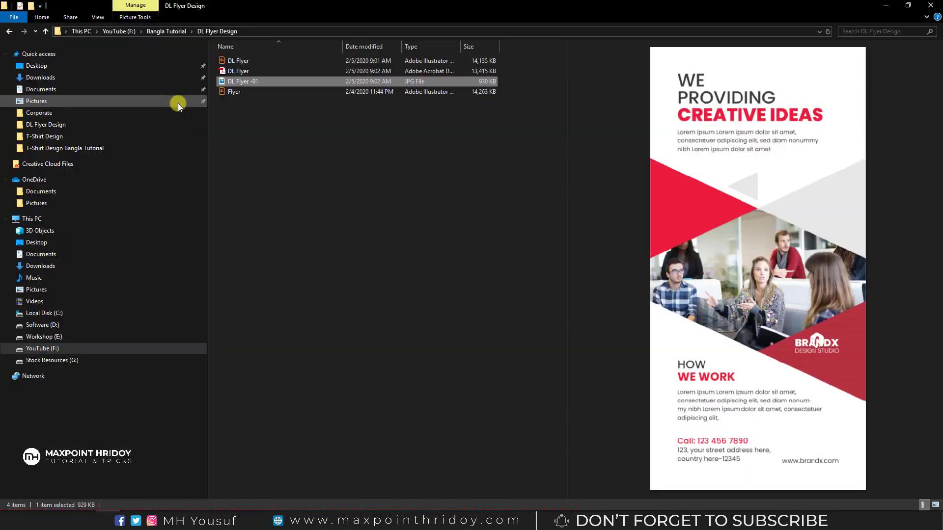
drag(216, 81, 511, 273)
drag(414, 69, 413, 55)
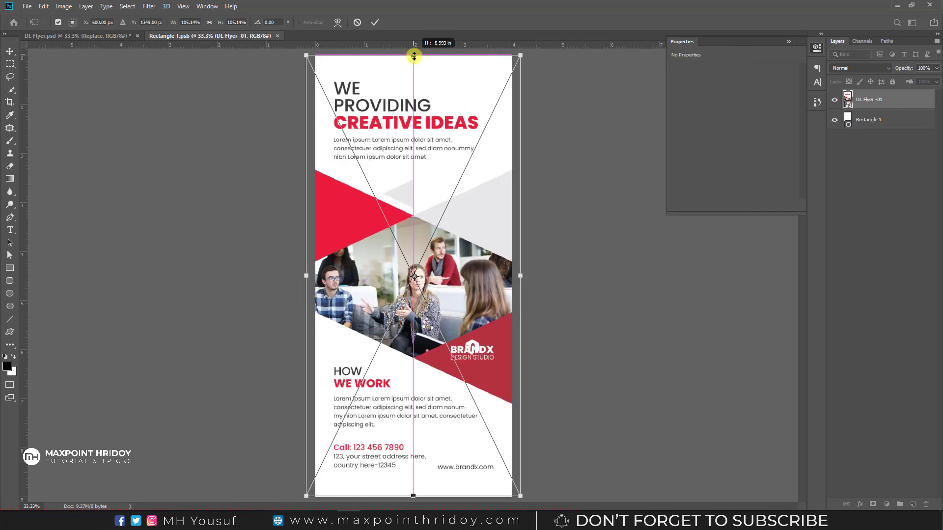
key(Return)
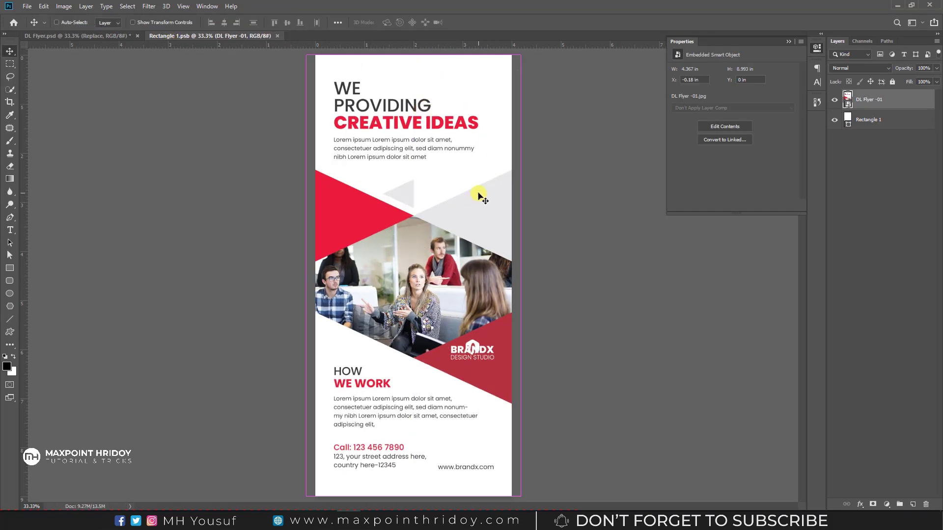
Step: Save and close the smart object to apply the flyer to the mockup, and inspect the result
key(ctrl+w)
ctrl+click(423, 307)
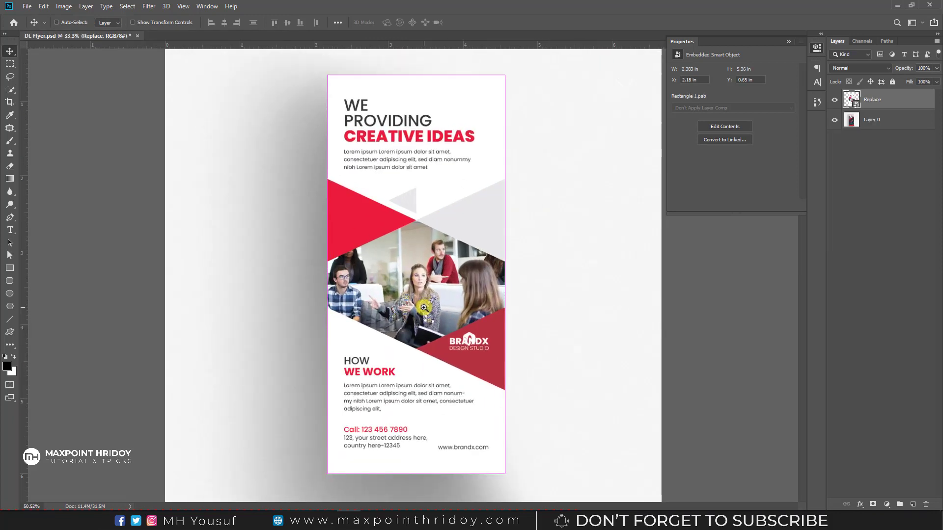
drag(463, 187, 433, 219)
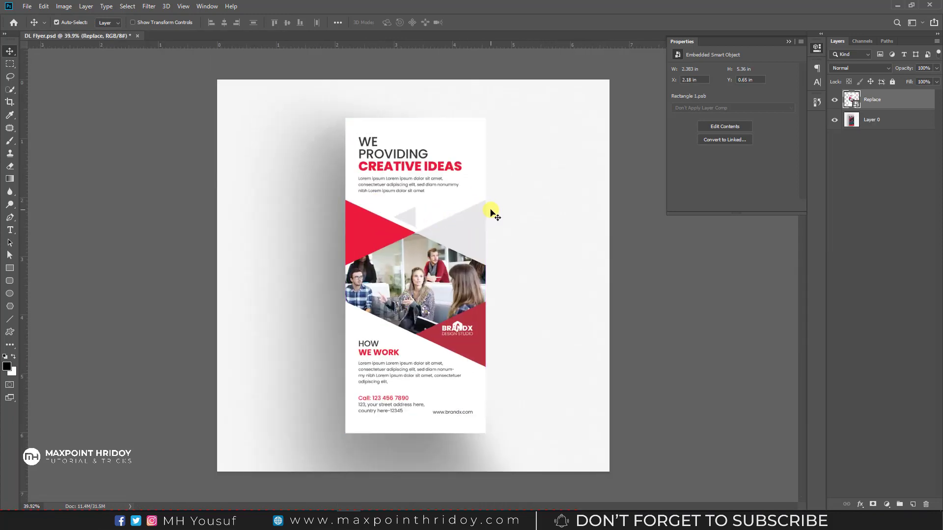